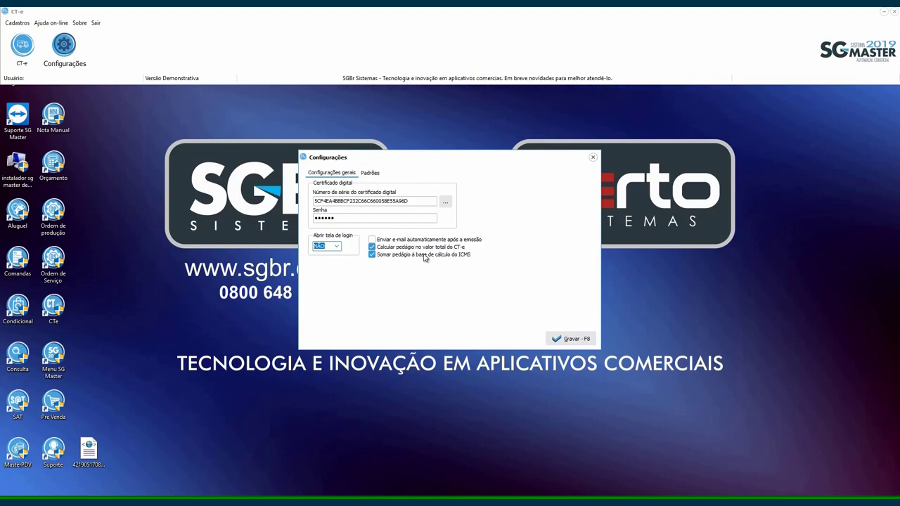
Step: Review the default financial settings for cost centre, chart of accounts and payment type, and save the general configuration
left_click(370, 173)
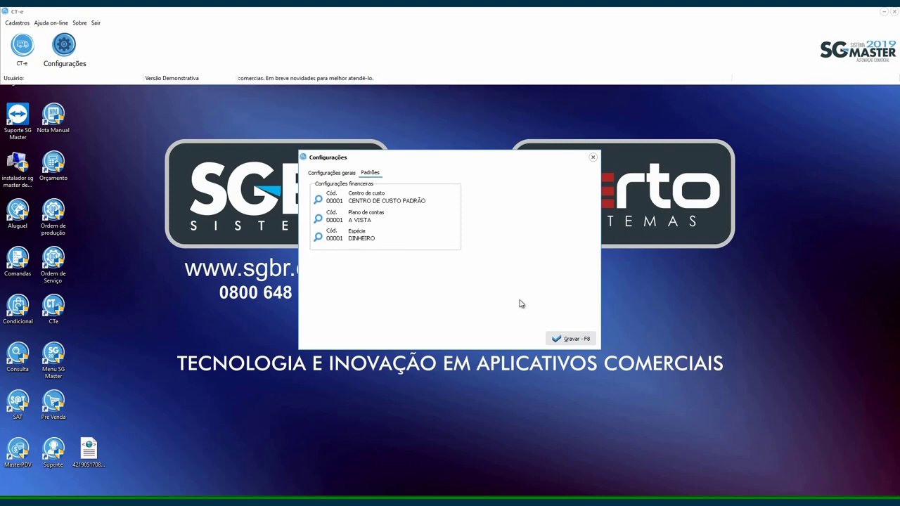
left_click(568, 337)
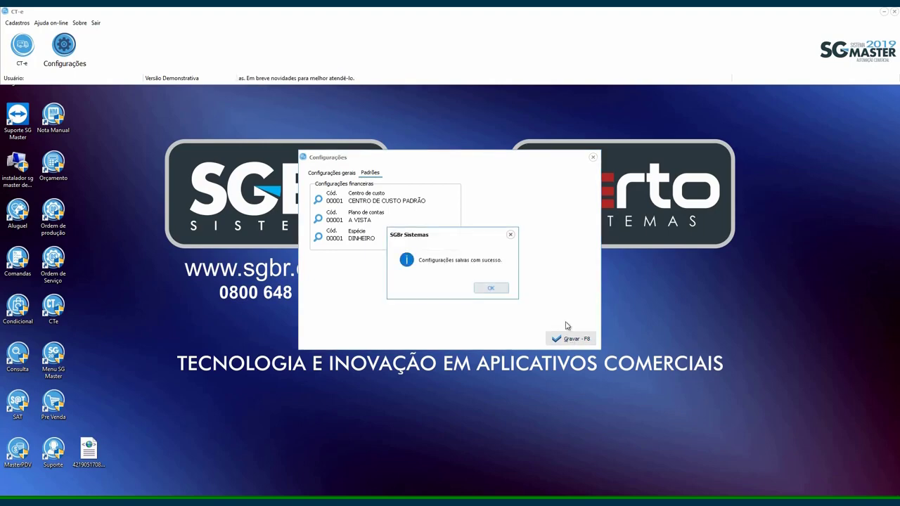
left_click(490, 291)
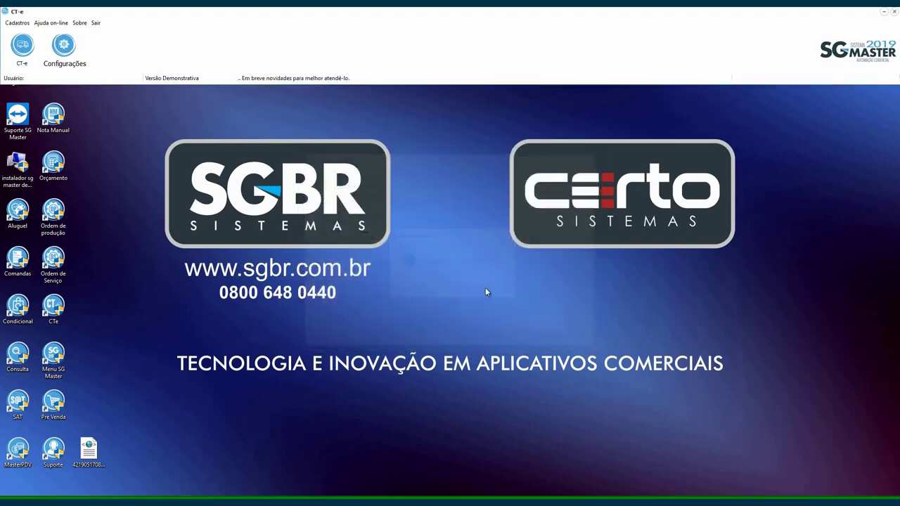
Step: Open the configuration of the electronic transport document (CT-e) module
left_click(33, 49)
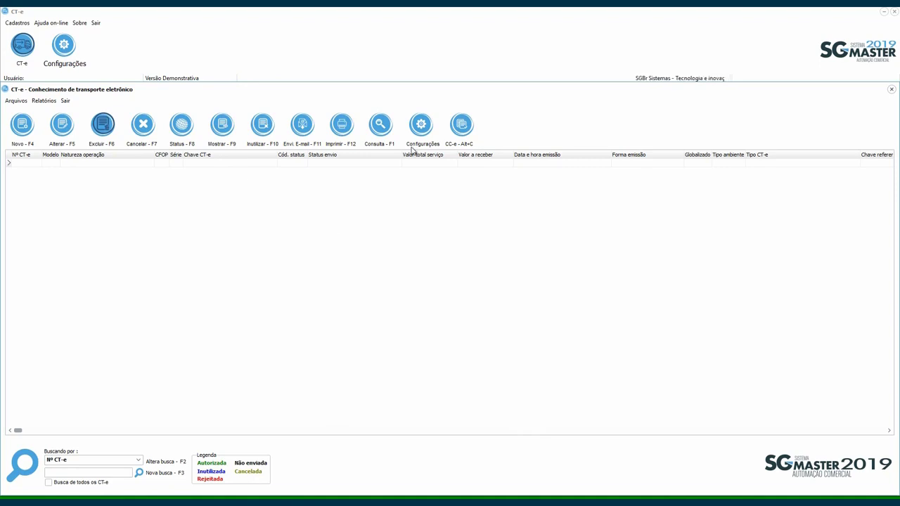
left_click(422, 125)
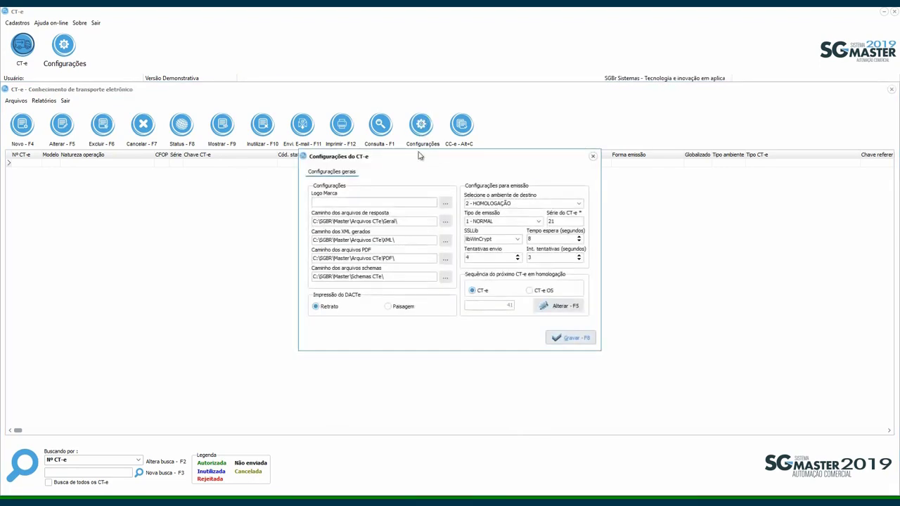
left_click_drag(420, 155, 398, 147)
Step: Switch the destination environment to 1 - PRODUÇÃO and return it to 2 - HOMOLOGAÇÃO
left_click(493, 196)
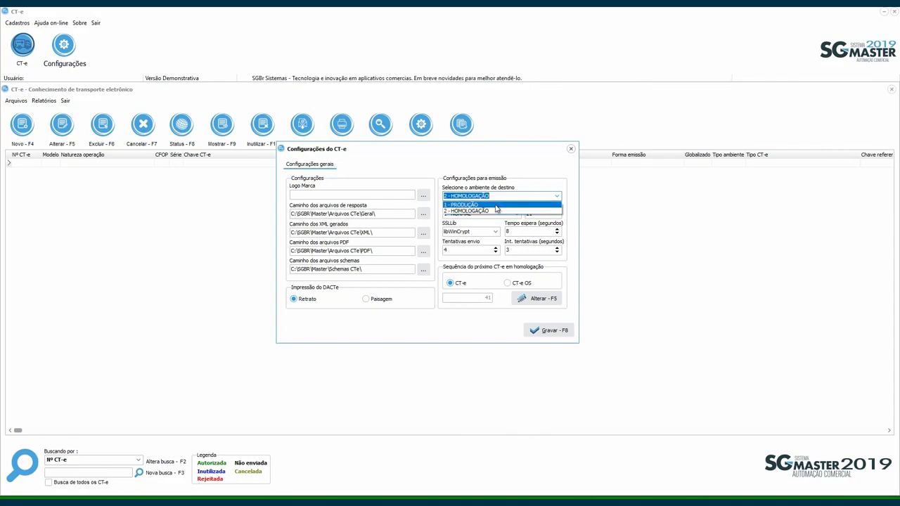
left_click(494, 204)
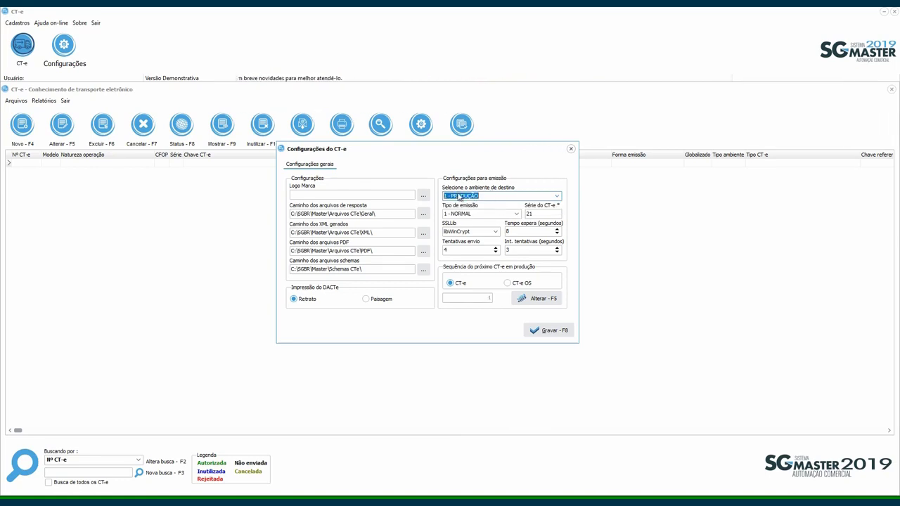
left_click(560, 197)
left_click(483, 205)
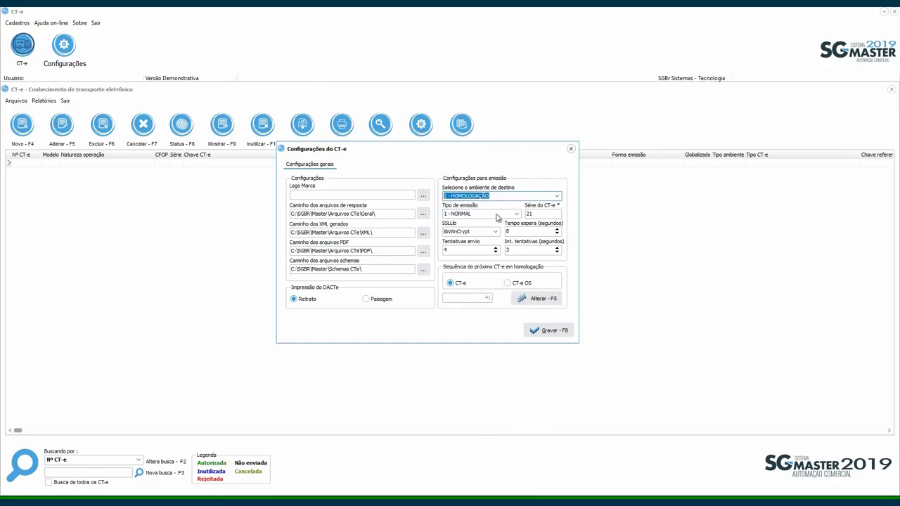
Step: Unlock the next-document sequence and compare the numbering for CT-e and CT-e OS, ending with CT-e selected
key("Tab")
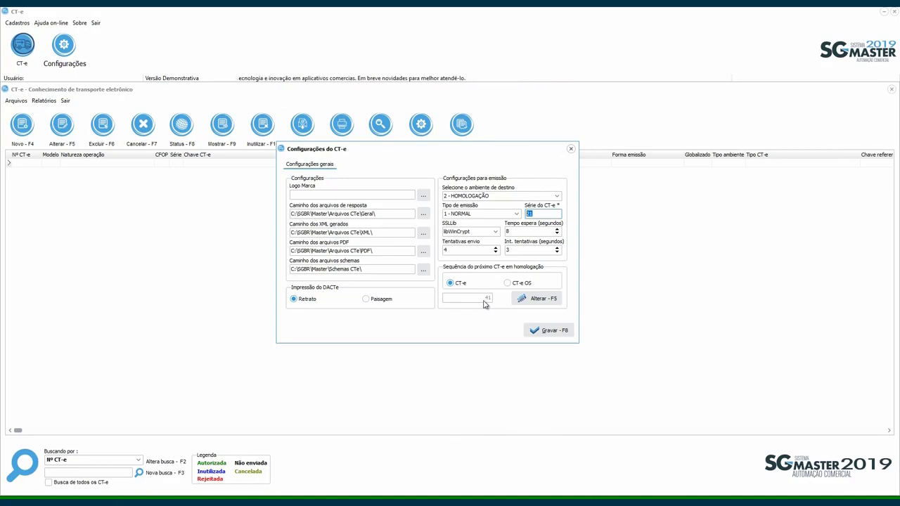
key("F5")
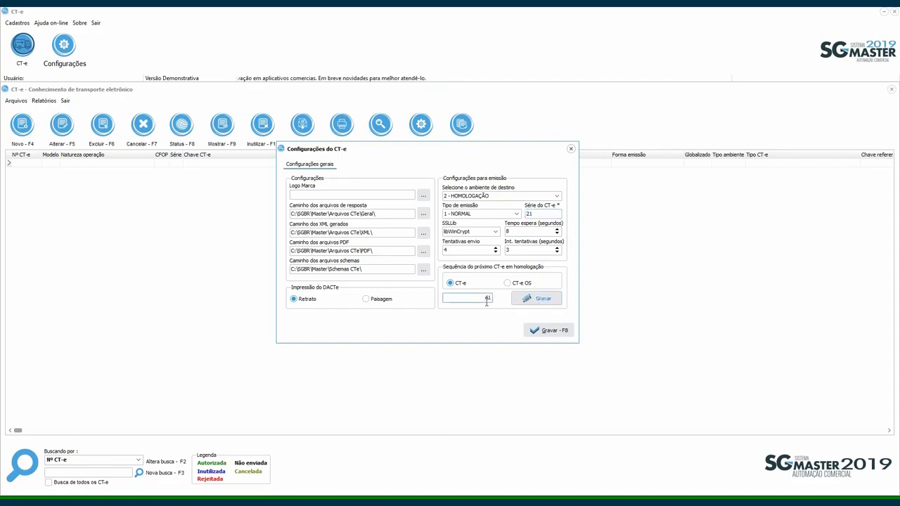
double_click(466, 301)
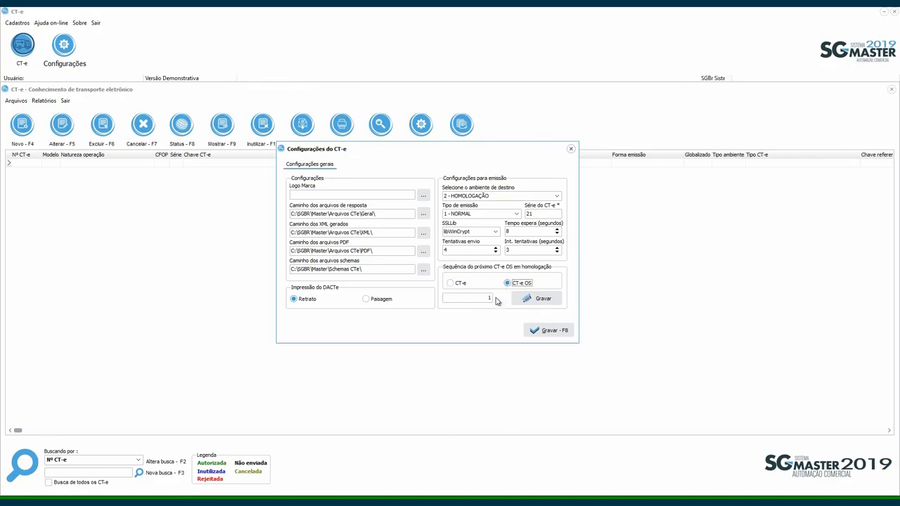
left_click(456, 286)
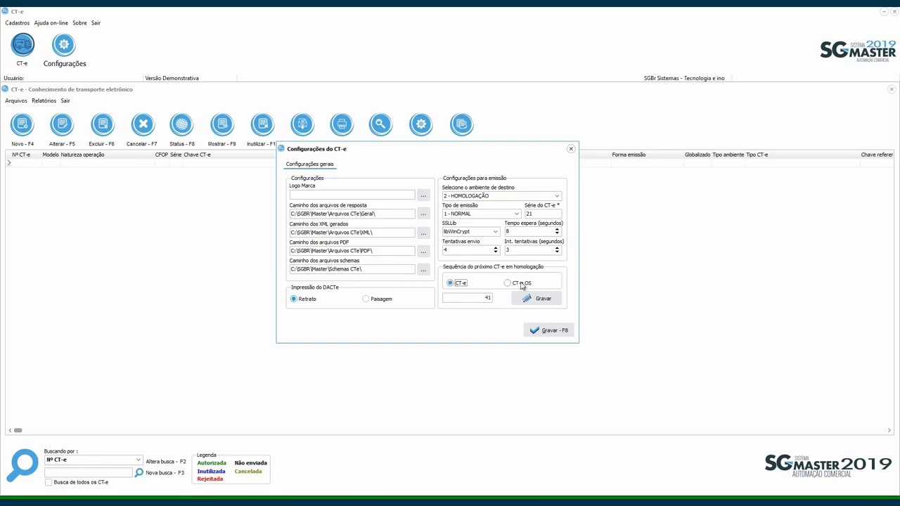
left_click(507, 283)
left_click(460, 284)
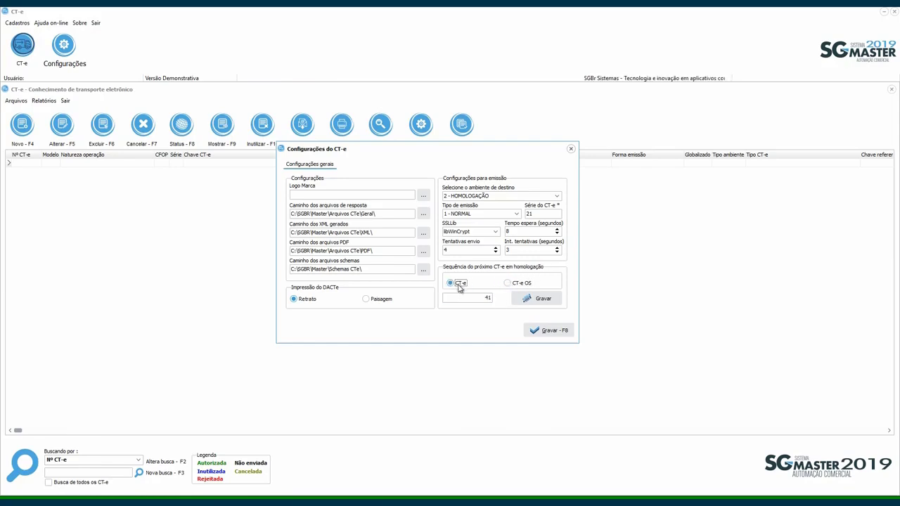
Step: Go through the logo field and the folder paths for response, XML, PDF and schema files
left_click(393, 196)
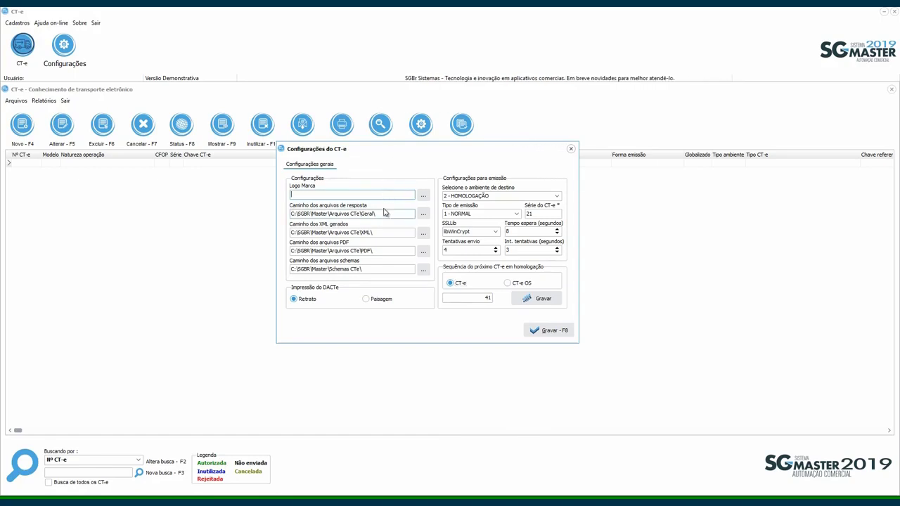
key("Tab")
key("Tab")
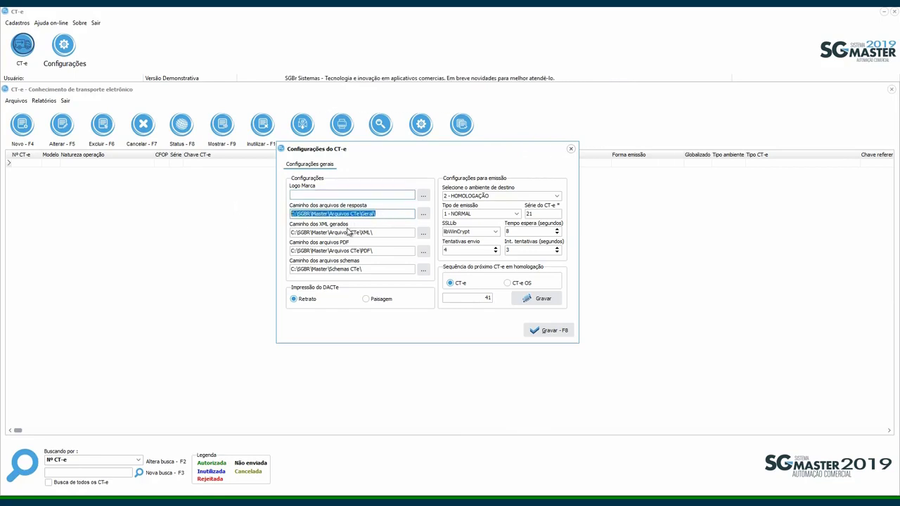
key("Tab")
key("Tab")
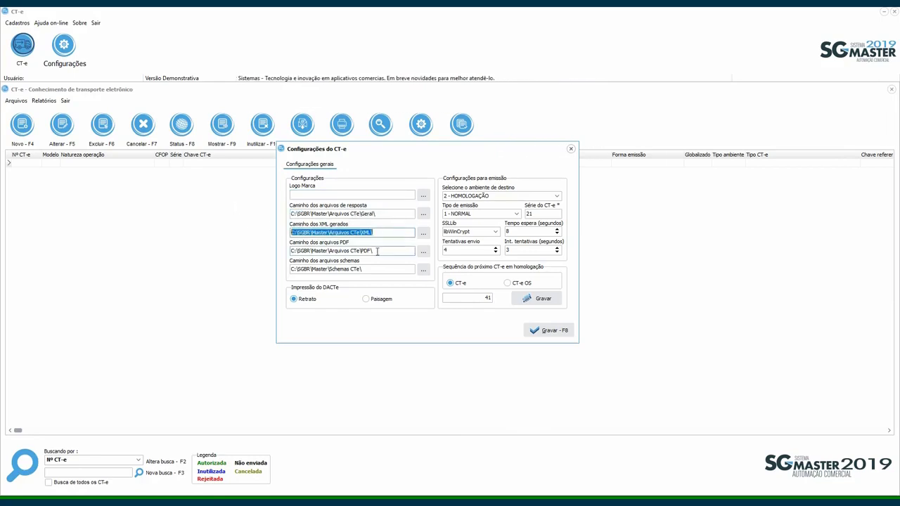
key("Tab")
key("Tab")
key("Tab")
key("Tab")
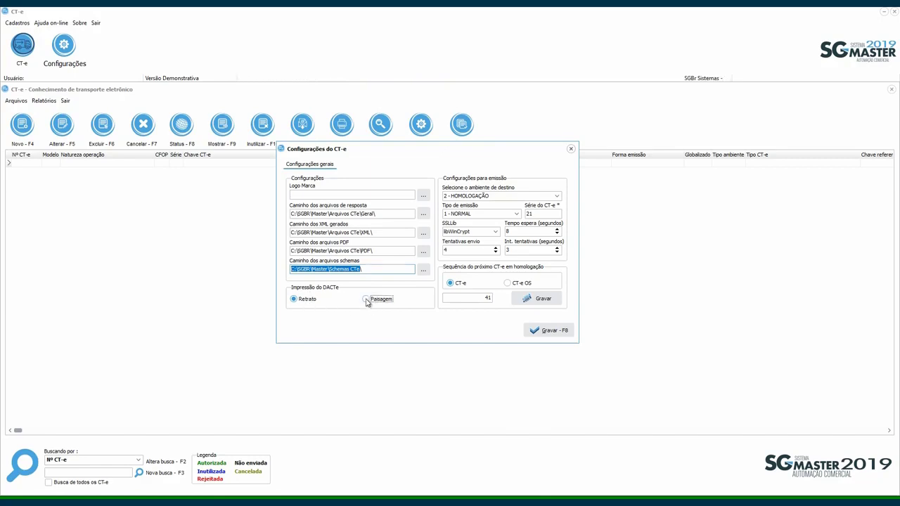
Step: Set the DACTe print orientation to Retrato and save the CT-e configuration
left_click(367, 300)
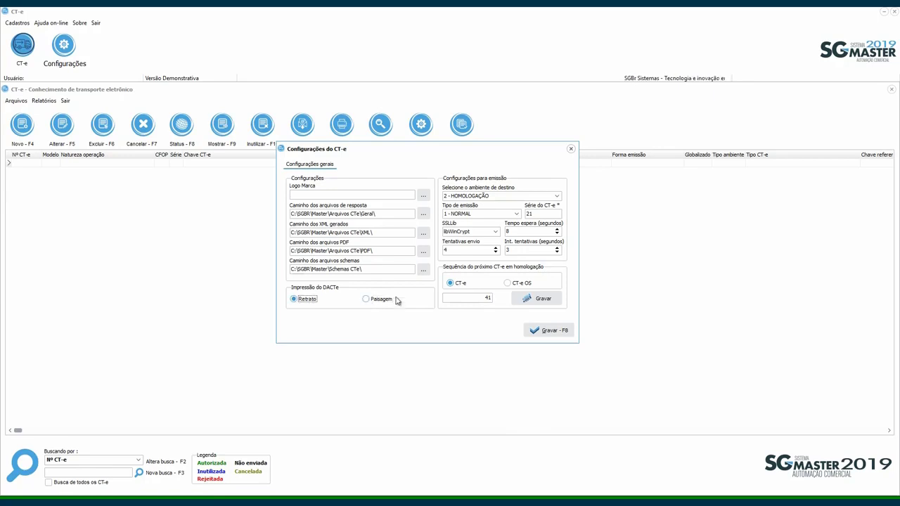
left_click(296, 299)
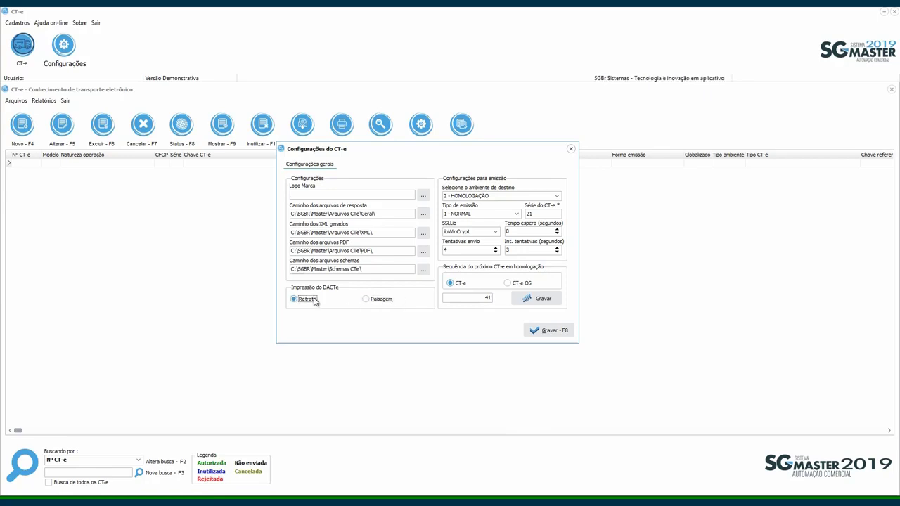
left_click(549, 330)
left_click(492, 288)
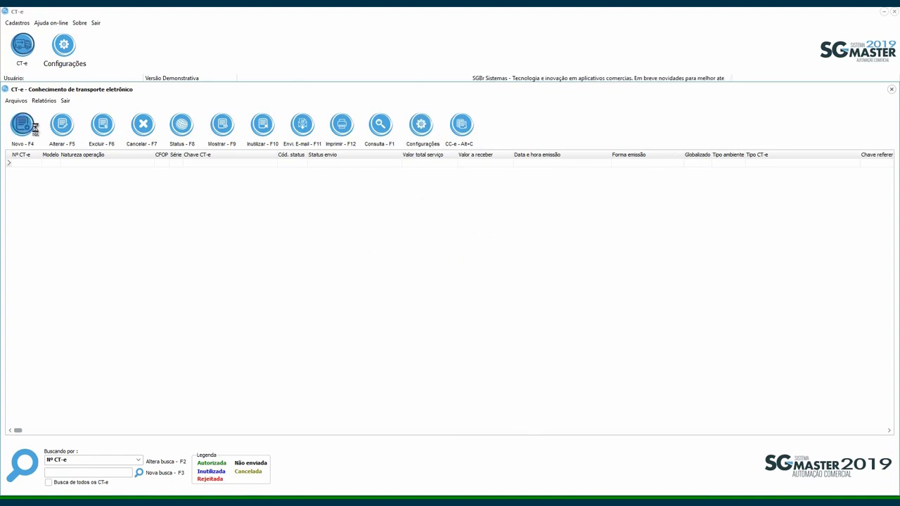
Step: Start a new transport document record
left_click(33, 130)
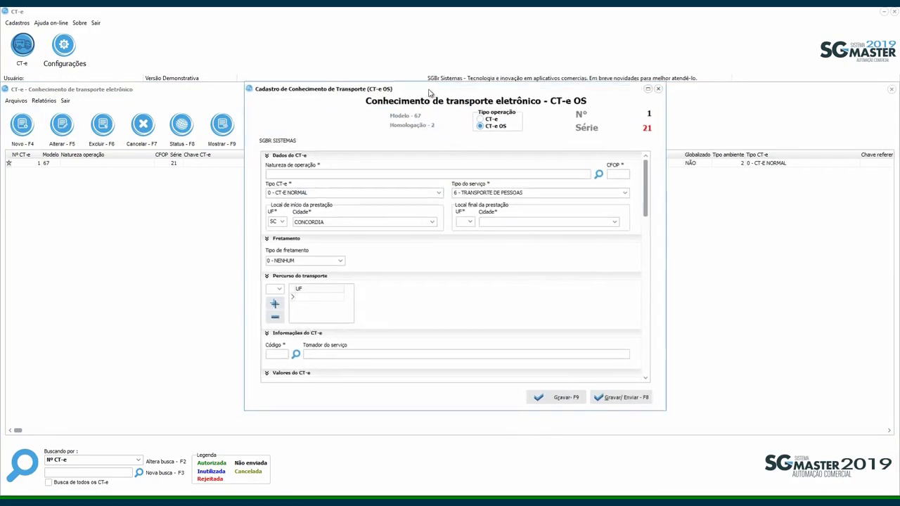
left_click_drag(429, 92, 408, 88)
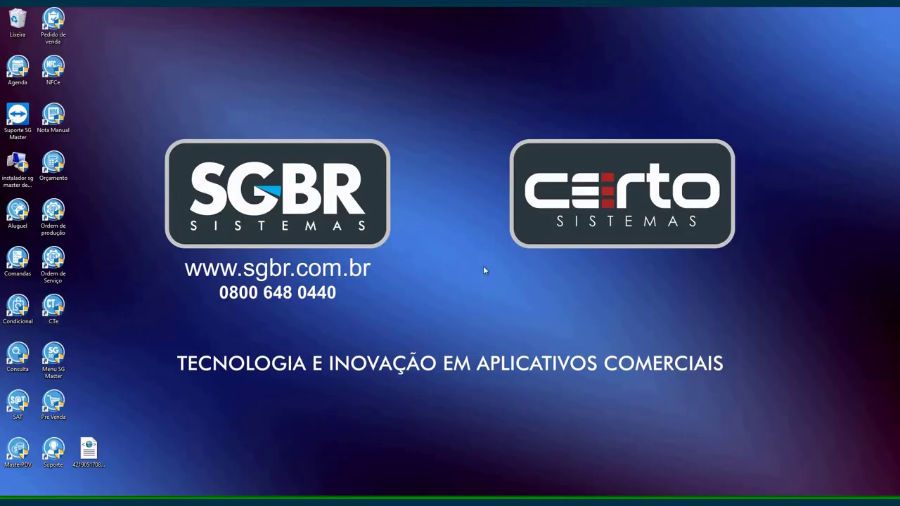
Step: Switch to Menu SG Master and open the issuer (Emitente) registration
left_click(55, 354)
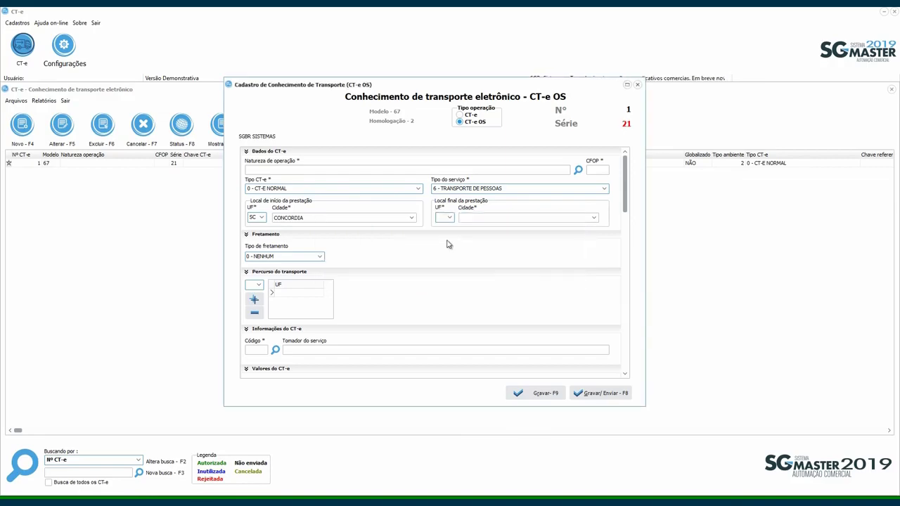
left_click(17, 23)
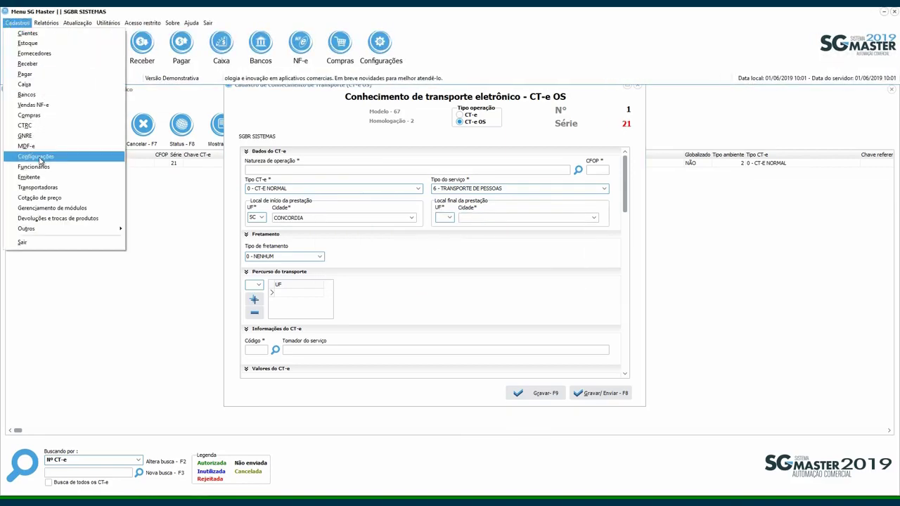
left_click(29, 176)
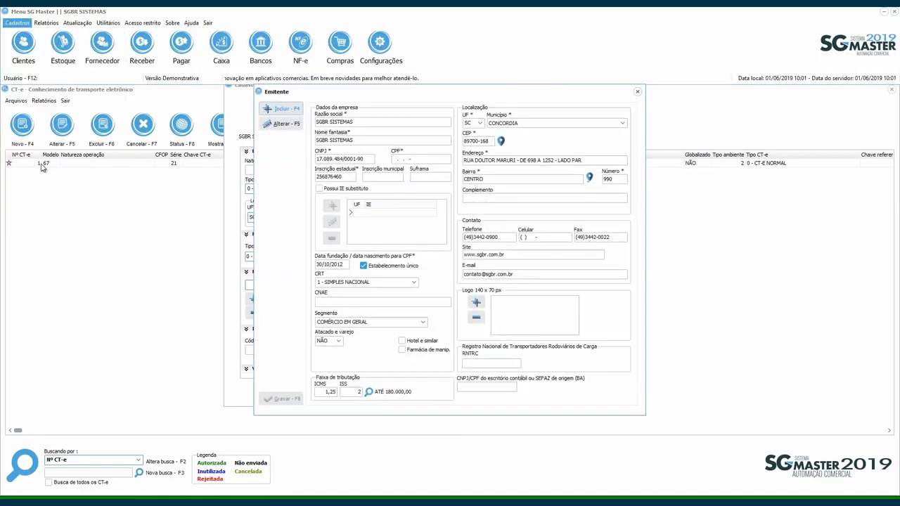
Step: Edit the issuer record, fill in the RNTRC road carrier registration number, save it and close the record
left_click(285, 127)
left_click(478, 362)
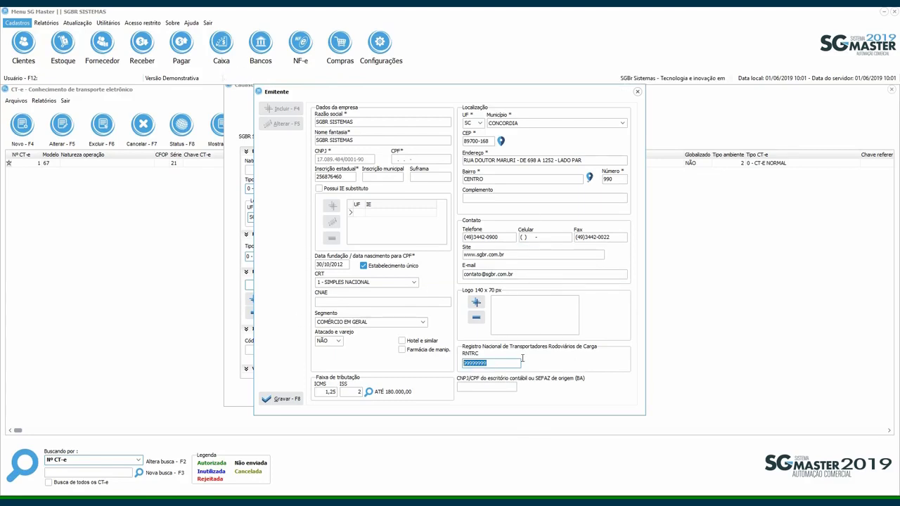
double_click(502, 362)
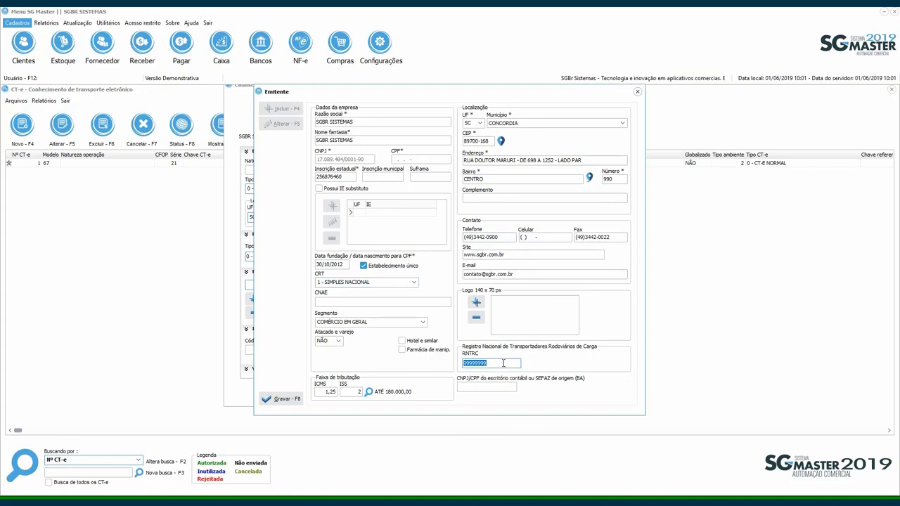
left_click(291, 396)
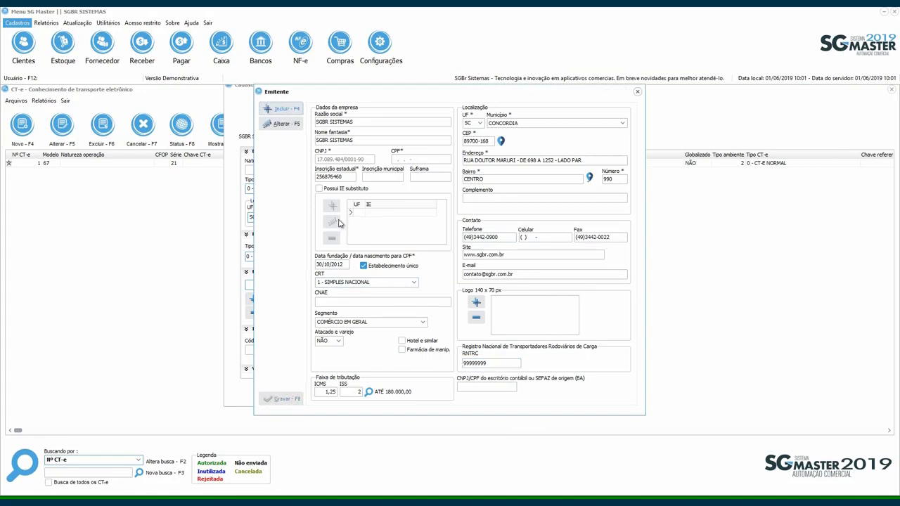
left_click(637, 92)
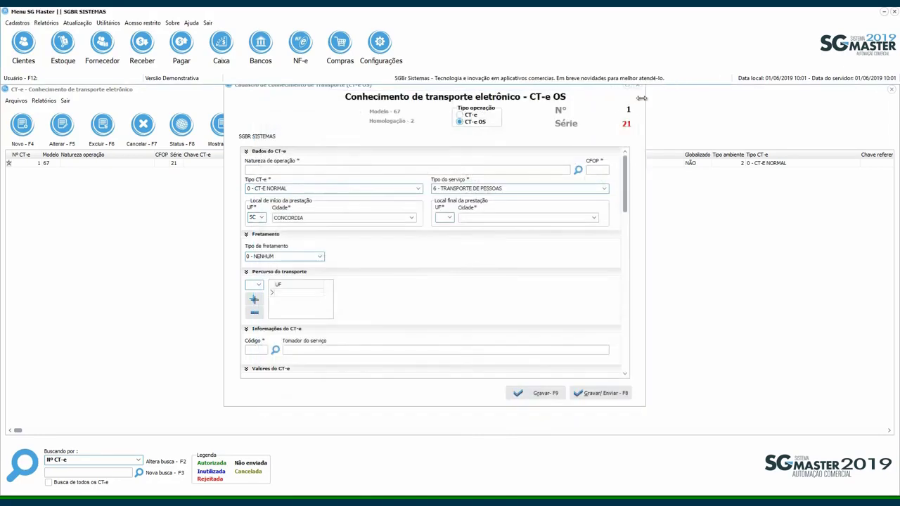
Step: Cancel the unfinished CT-e OS record and close the CT-e list
left_click(637, 85)
left_click(479, 289)
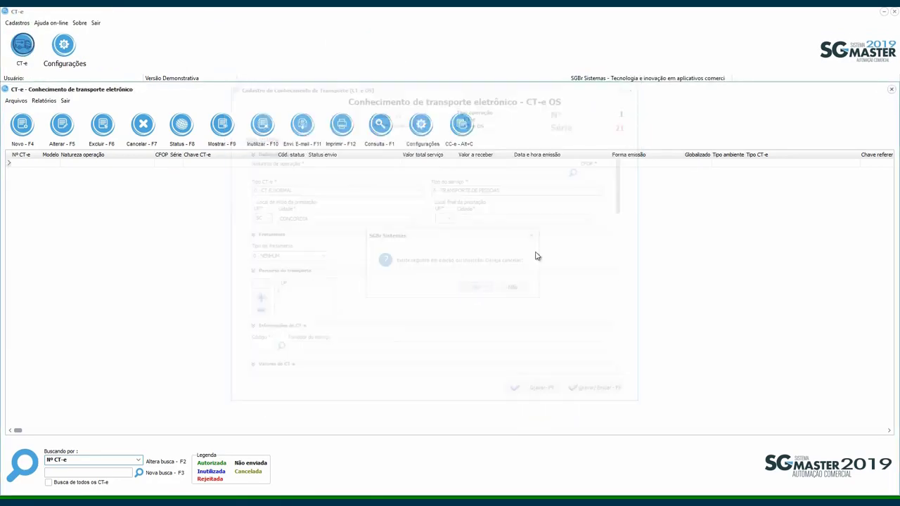
left_click(891, 89)
Step: Reopen the CT-e list and start a new transport document with the operation type set to CT-e
left_click(22, 45)
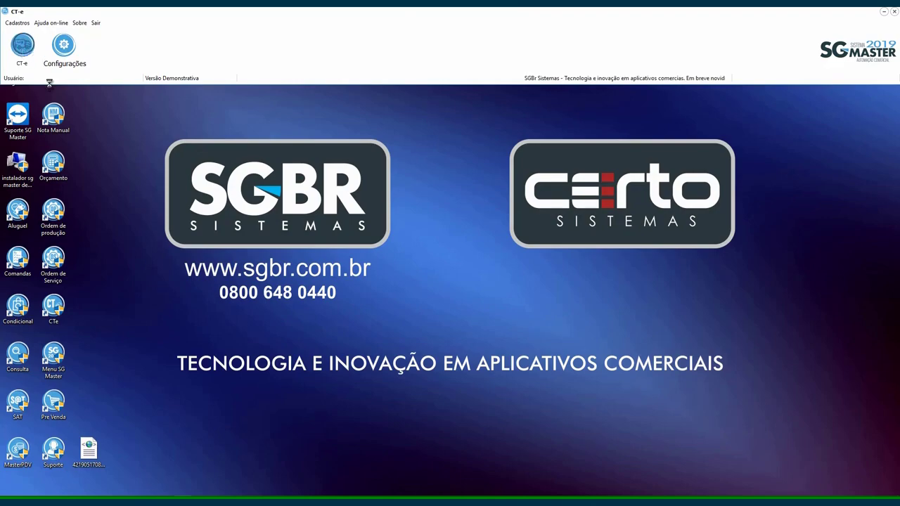
left_click(22, 124)
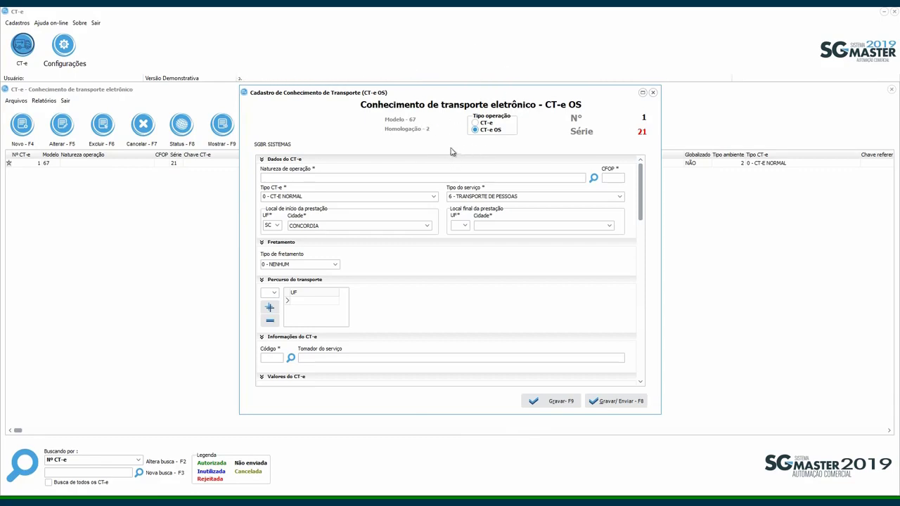
left_click(476, 123)
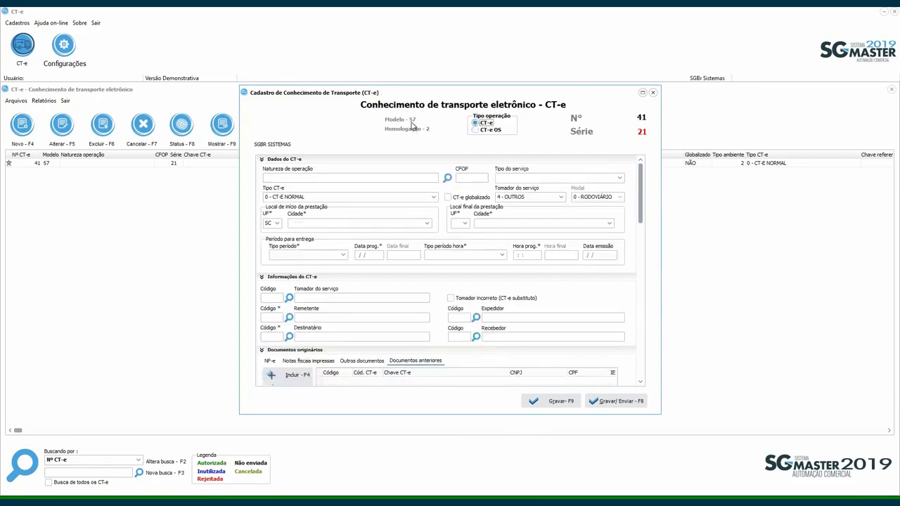
left_click(475, 131)
left_click(476, 123)
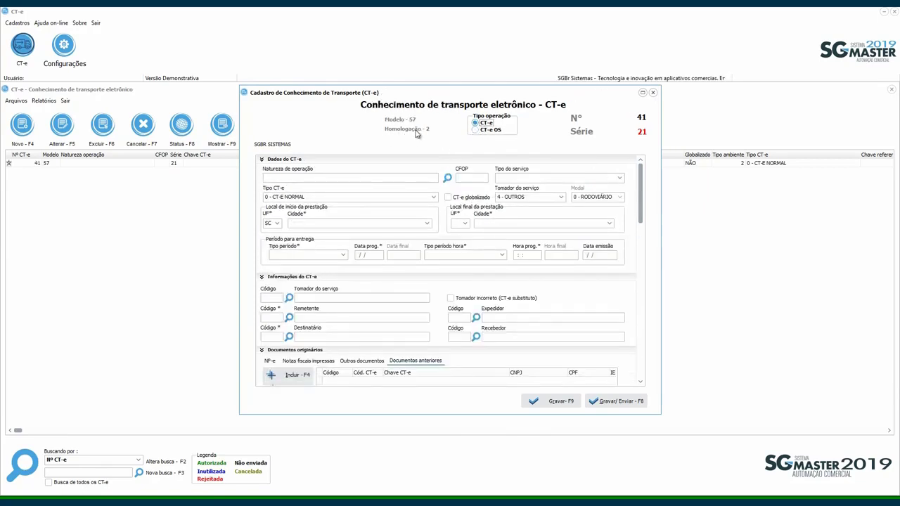
double_click(642, 117)
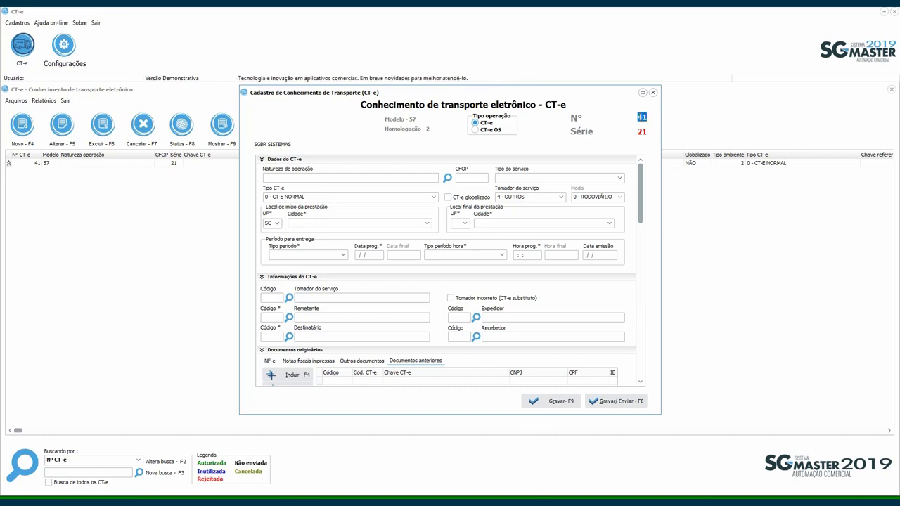
Step: Open the Natureza de operação lookup and highlight TRANSPORTE PARA DENTRO DO ESTADO
type("15")
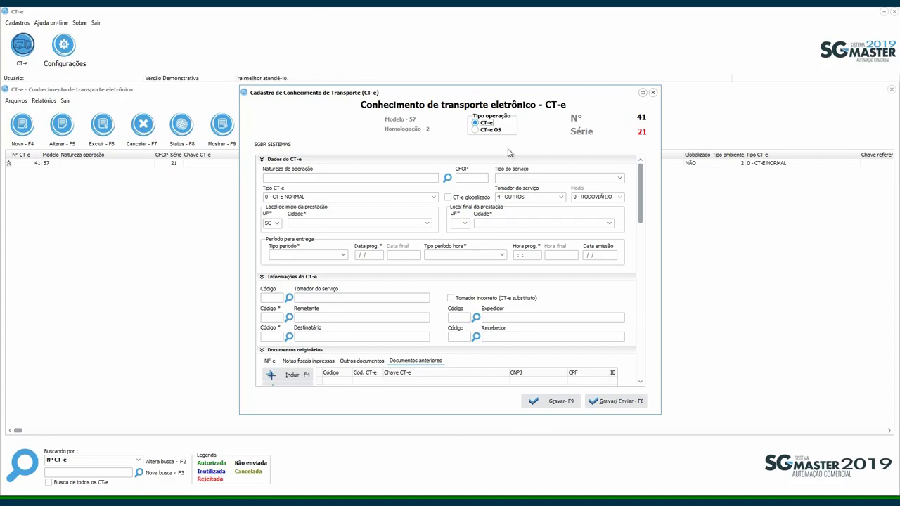
left_click(370, 178)
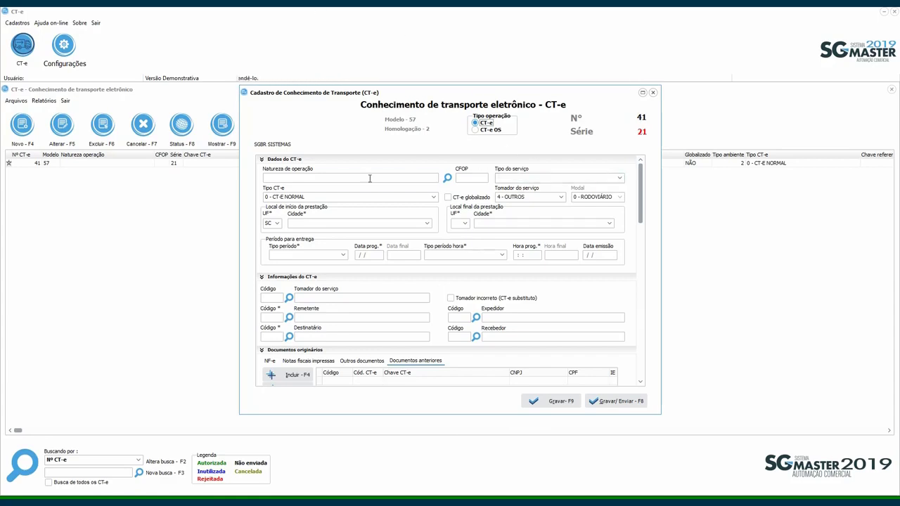
left_click(448, 180)
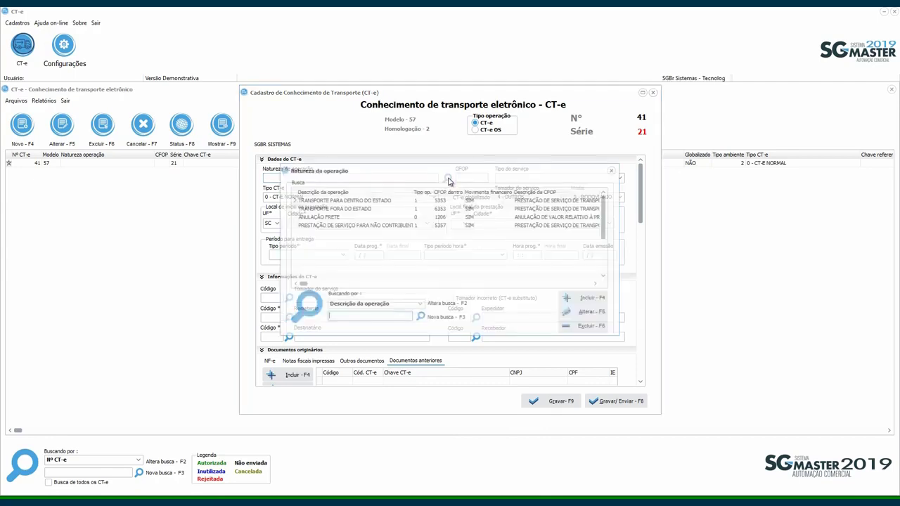
left_click(379, 209)
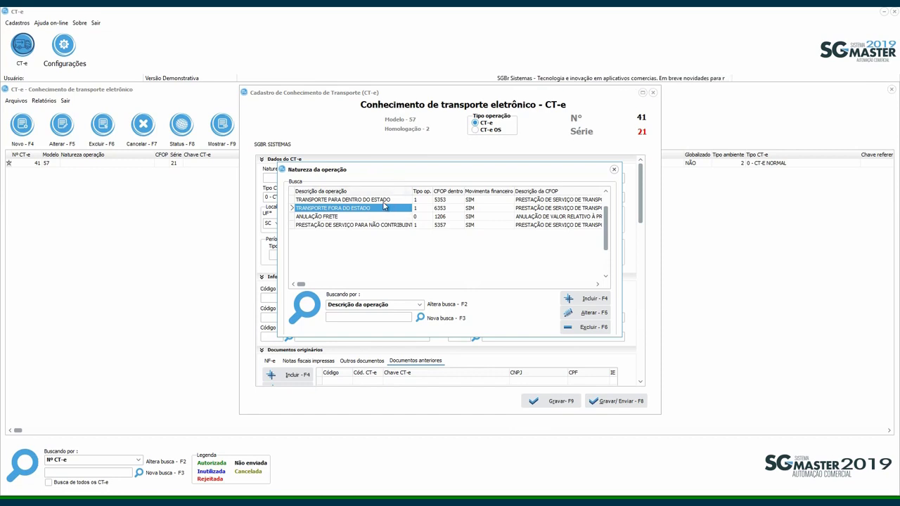
left_click(382, 201)
left_click(578, 298)
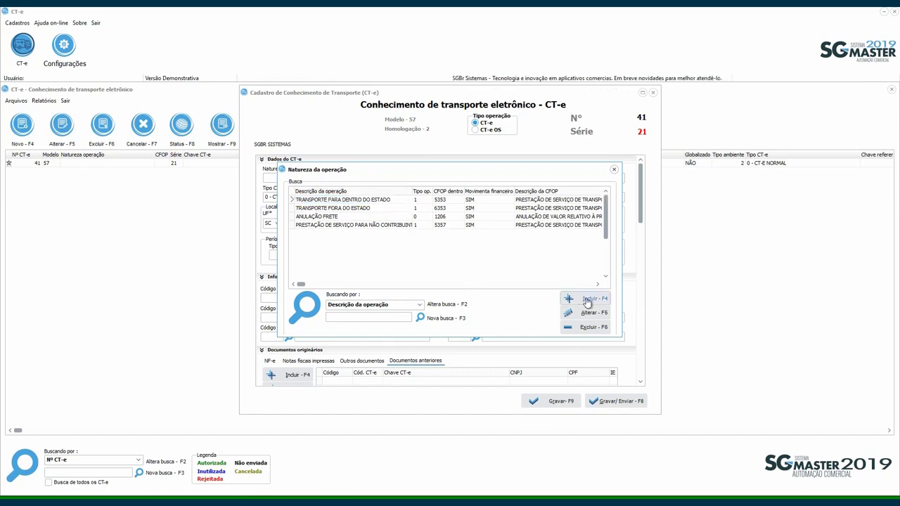
mouse_move(417, 128)
left_mouse_down()
mouse_move(428, 138)
mouse_move(420, 124)
mouse_move(395, 126)
mouse_move(421, 123)
left_mouse_up()
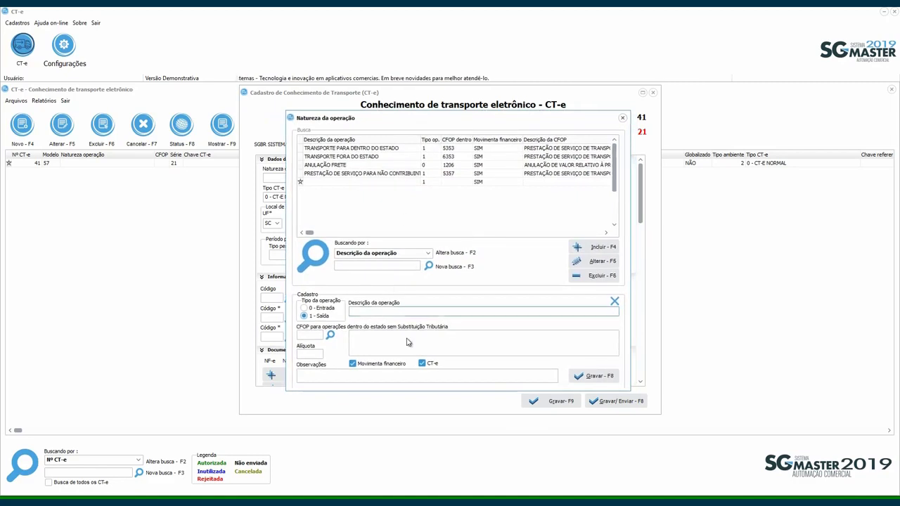
left_click(424, 364)
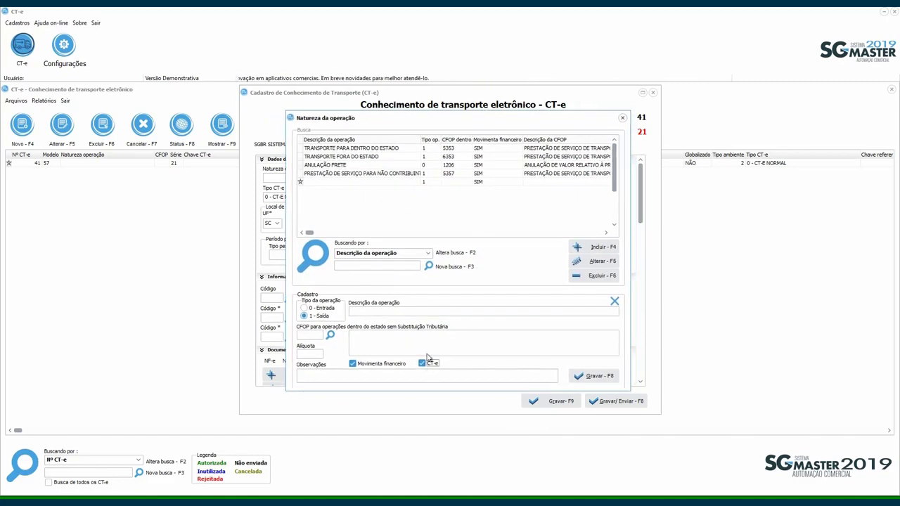
left_click(422, 364)
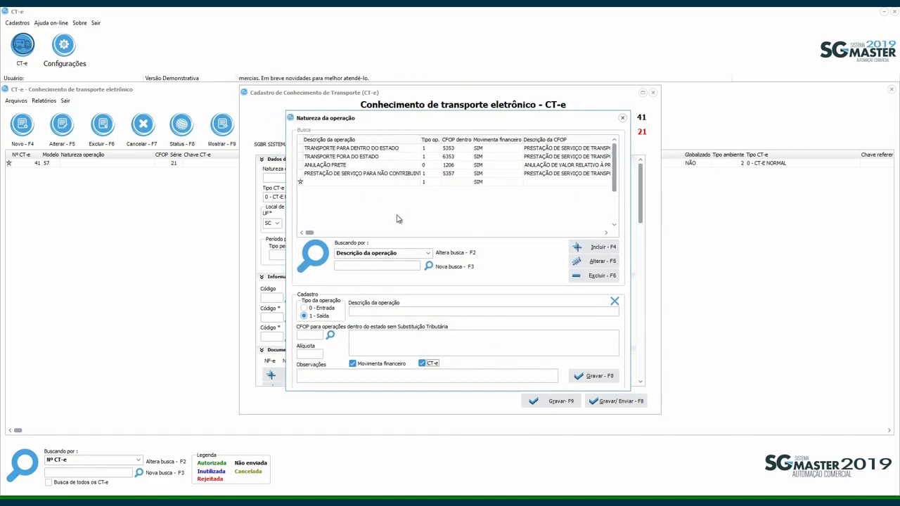
left_click(615, 301)
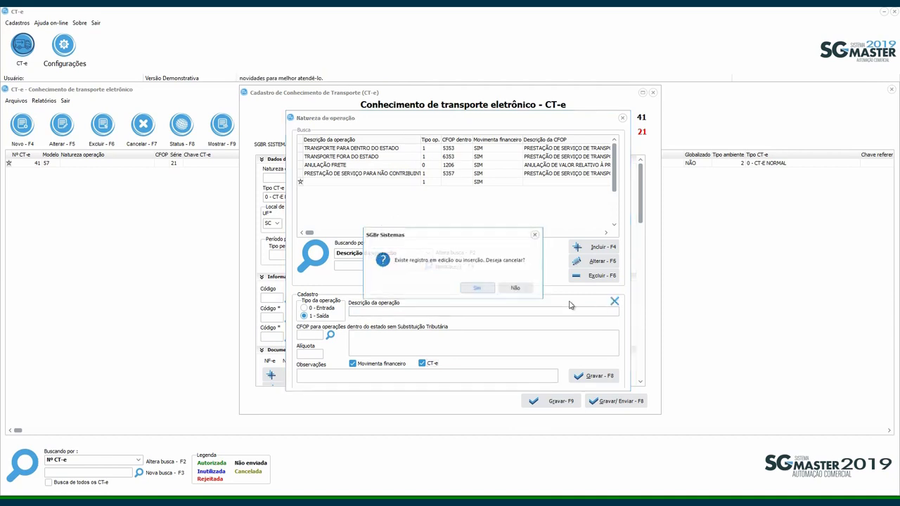
left_click(471, 289)
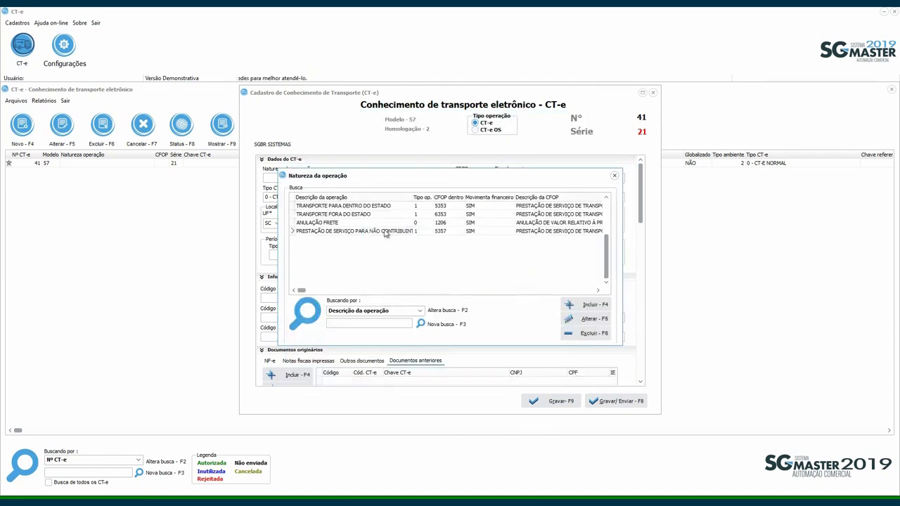
left_click(586, 316)
left_click(607, 307)
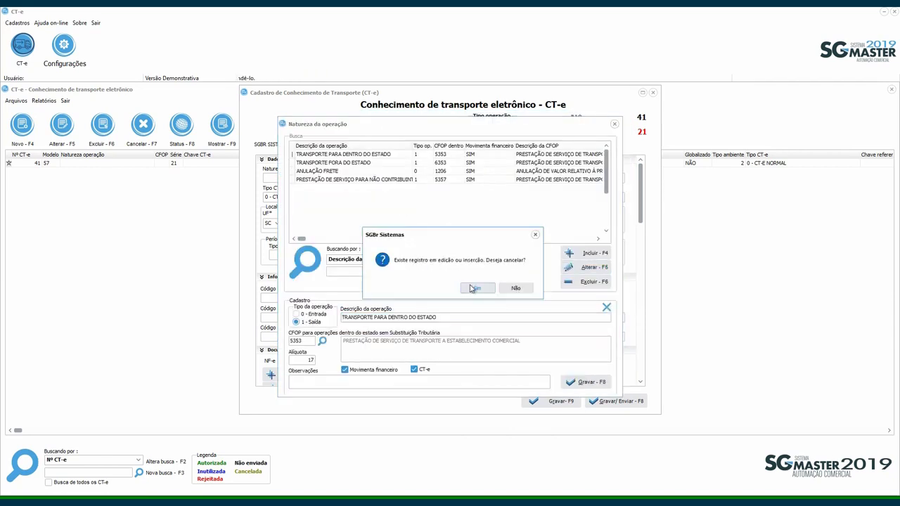
left_click(471, 289)
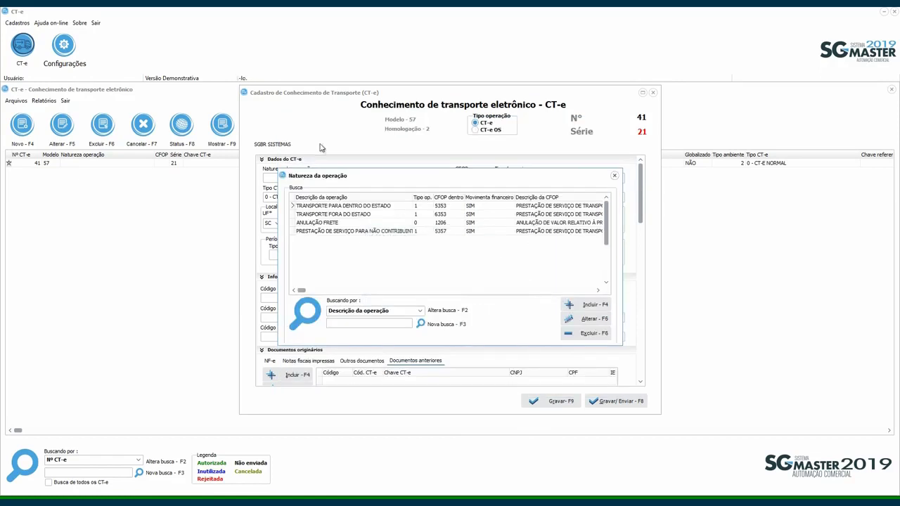
Step: Choose TRANSPORTE PARA DENTRO DO ESTADO as the nature of operation for the CT-e
left_click(384, 209)
double_click(385, 209)
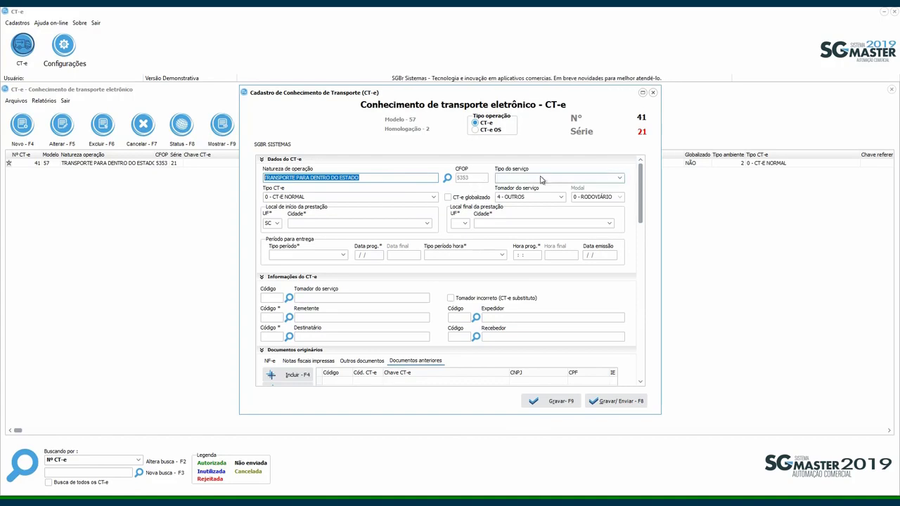
Step: Review the Tipo do serviço options available for the transport document
left_click(613, 180)
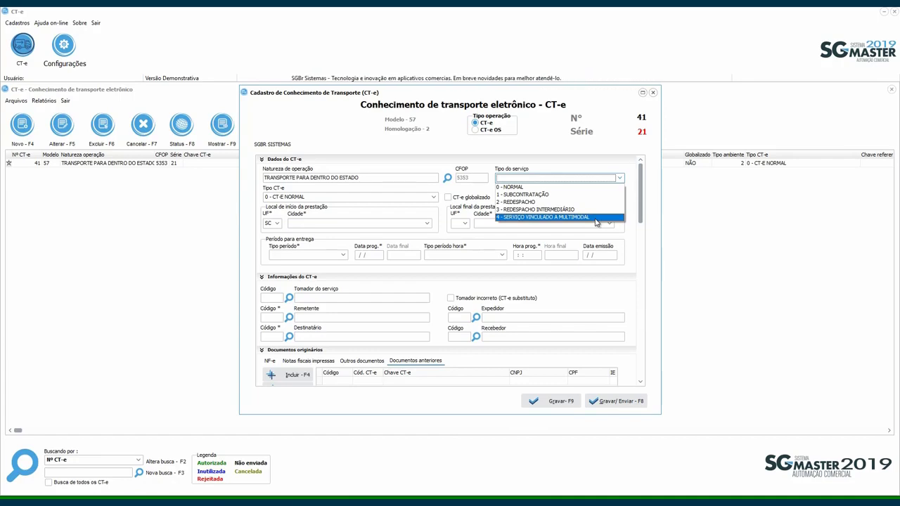
left_click(518, 239)
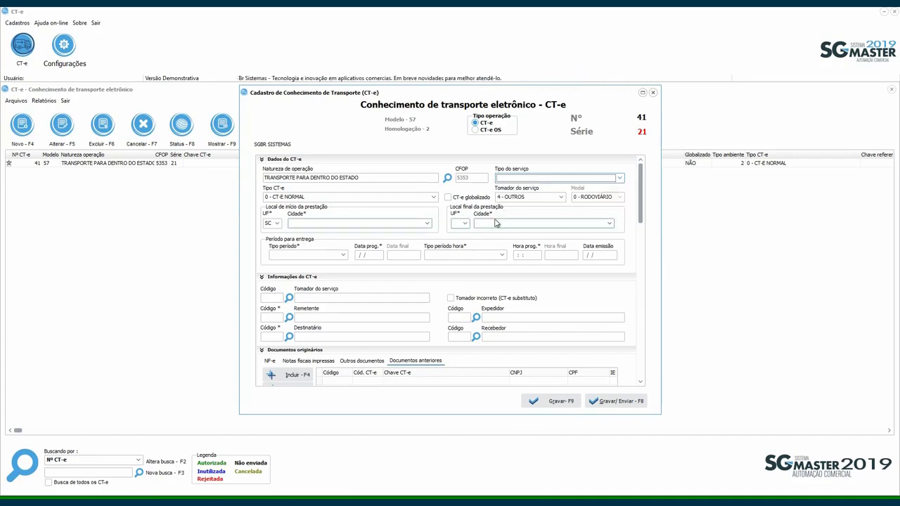
left_click(619, 178)
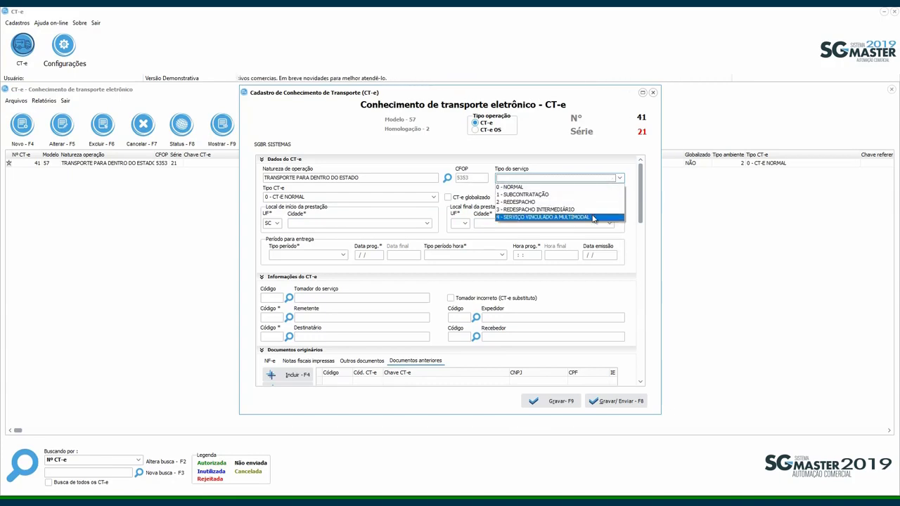
left_click(592, 218)
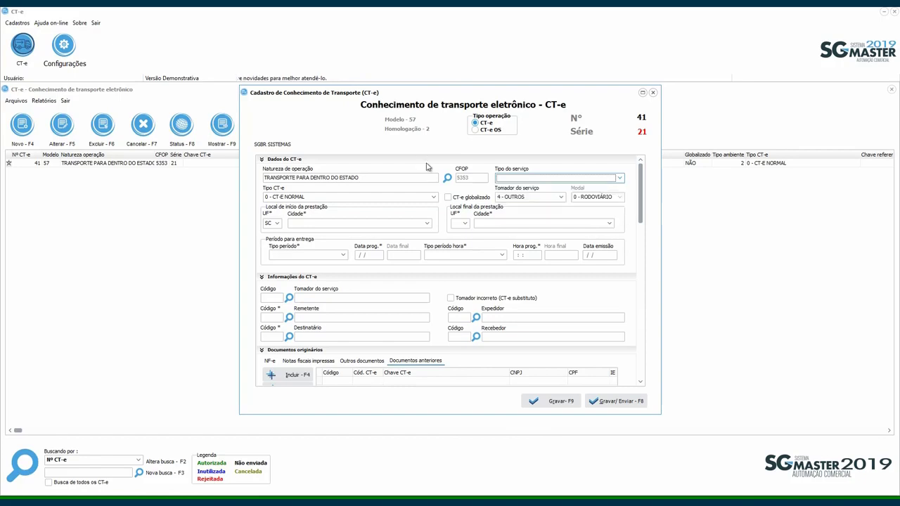
left_click(424, 160)
left_click(286, 161)
Step: Choose 0 - CT-E NORMAL as the CT-e type, and switch the CT-e globalizado option on and back off
left_click(344, 198)
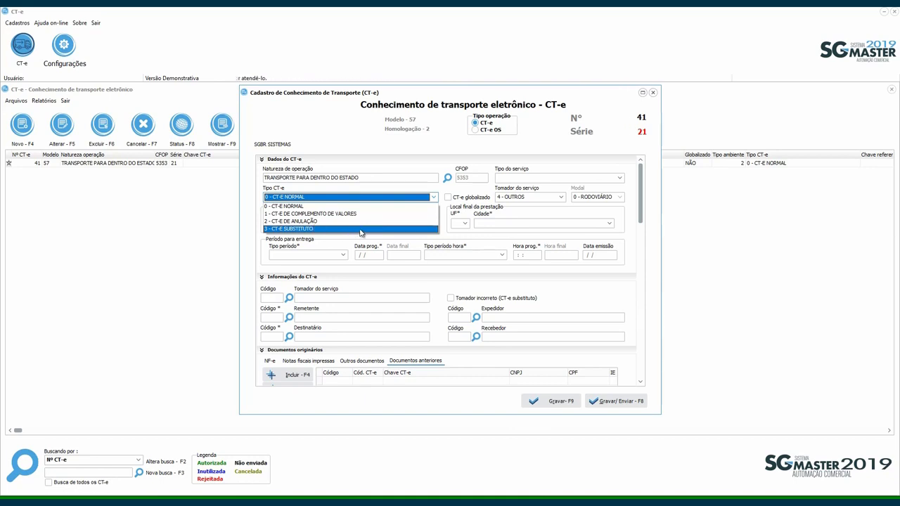
left_click(418, 205)
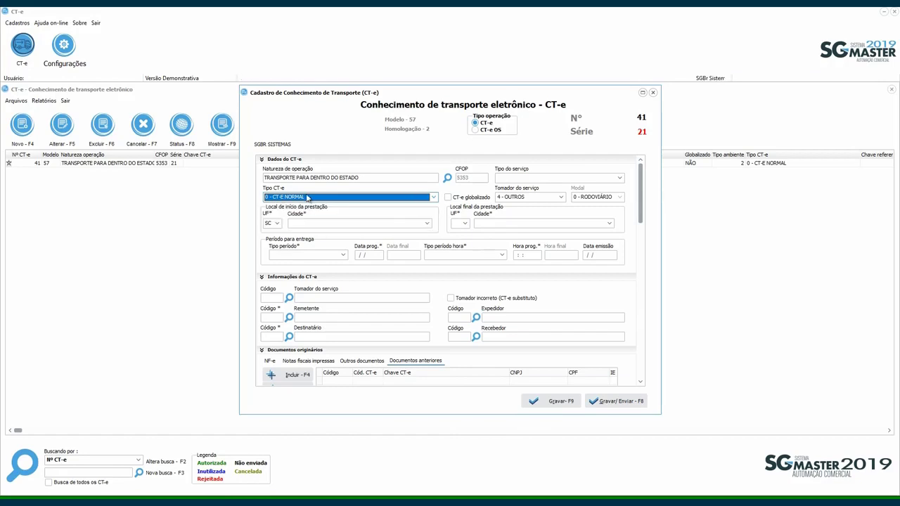
left_click(449, 198)
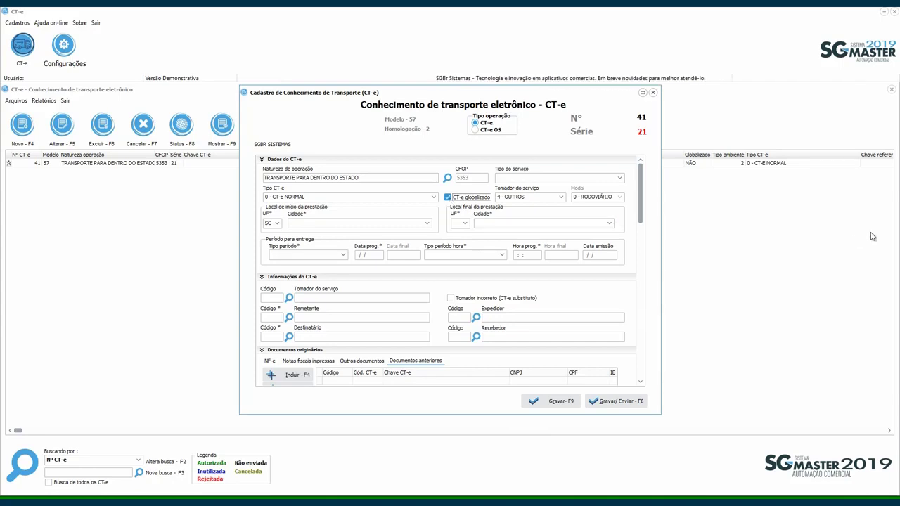
left_click(467, 198)
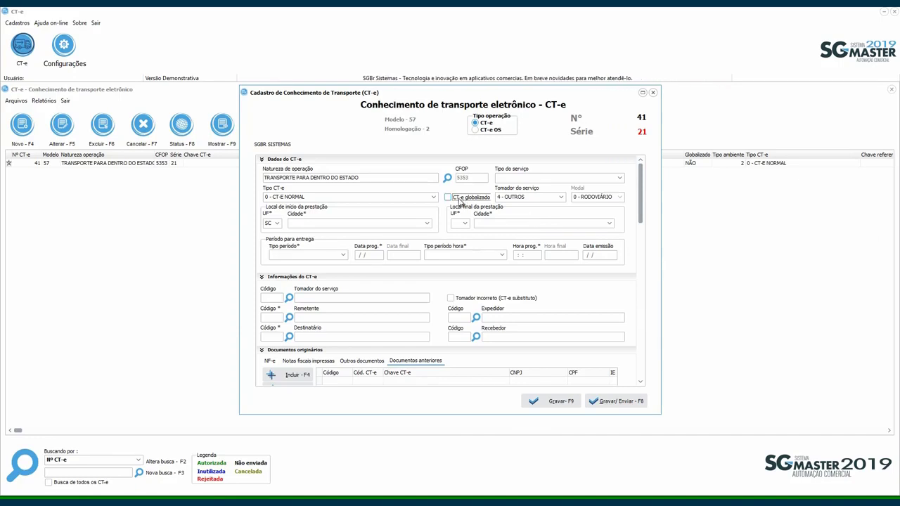
Step: Choose 4 - OUTROS as the Tomador do serviço, and open and close its client lookup
left_click(562, 199)
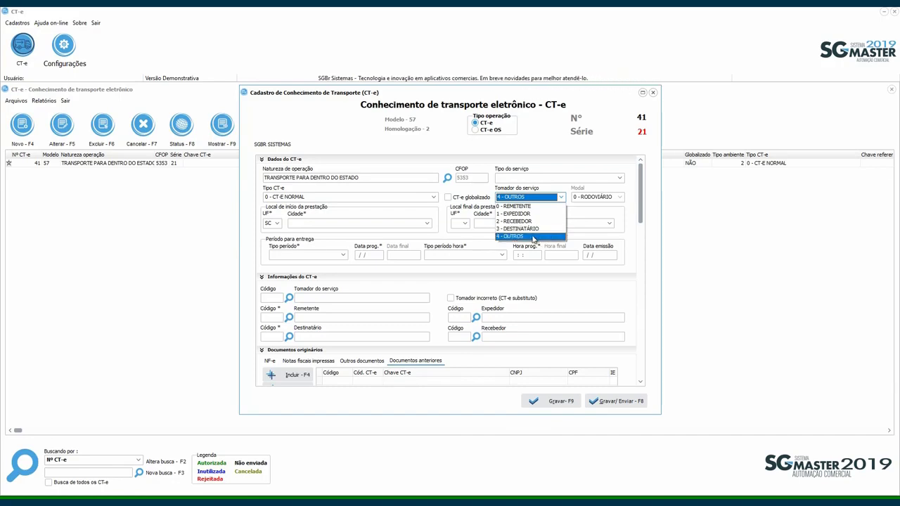
left_click(547, 238)
left_click(270, 298)
left_click(289, 299)
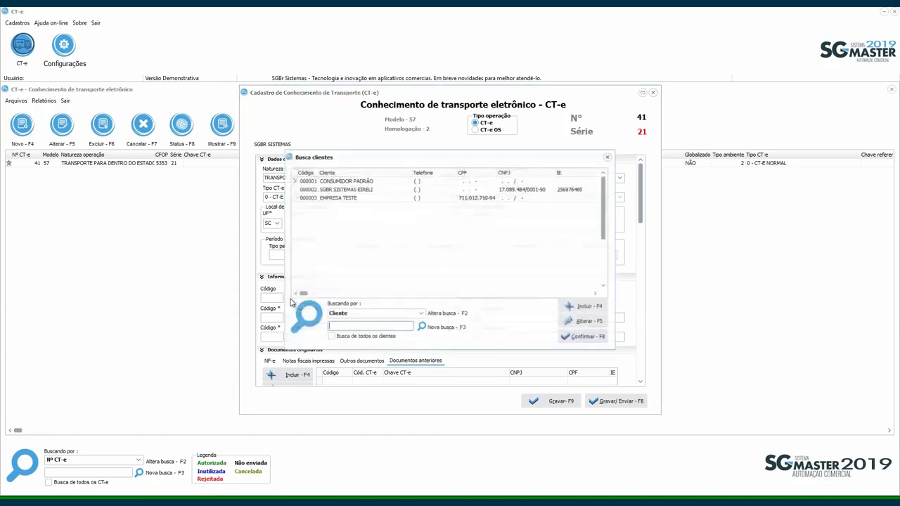
left_click(612, 165)
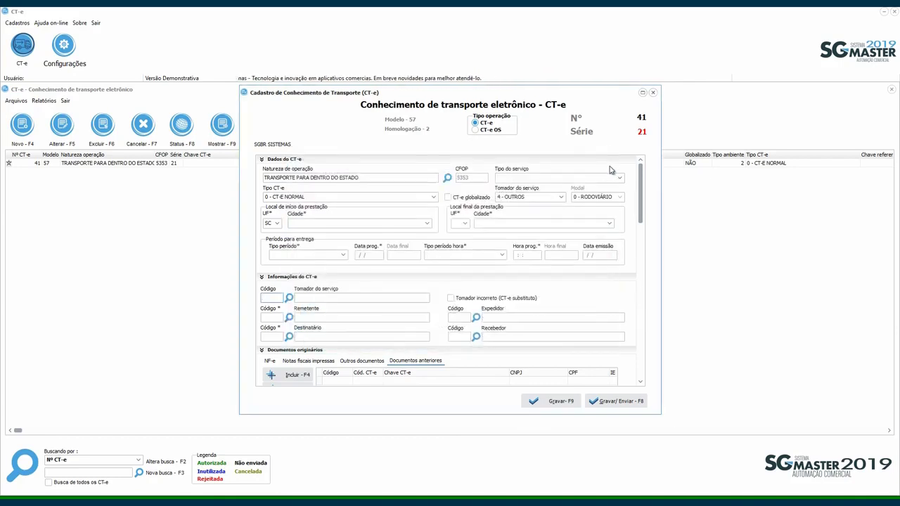
Step: Set the Tomador do serviço to 3 - DESTINATÁRIO
left_click(541, 197)
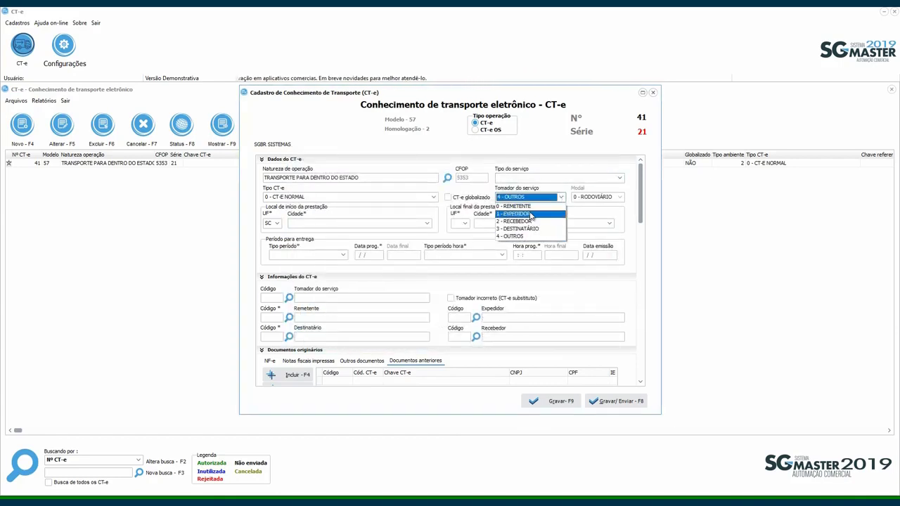
left_click(540, 229)
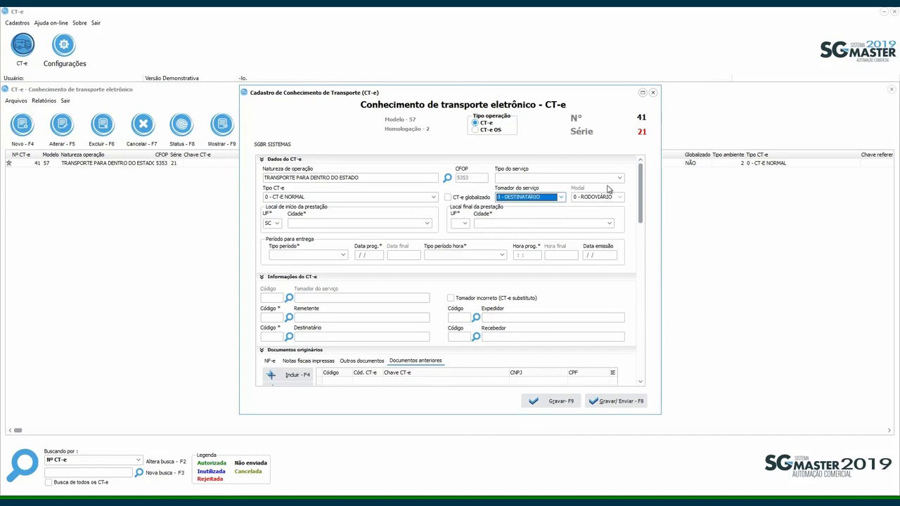
scroll(642, 181, "down", 2)
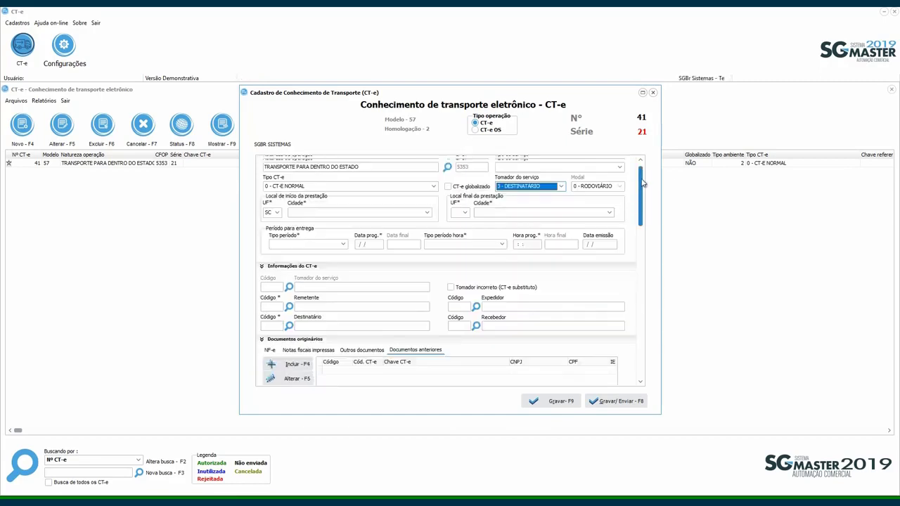
scroll(626, 182, "up", 2)
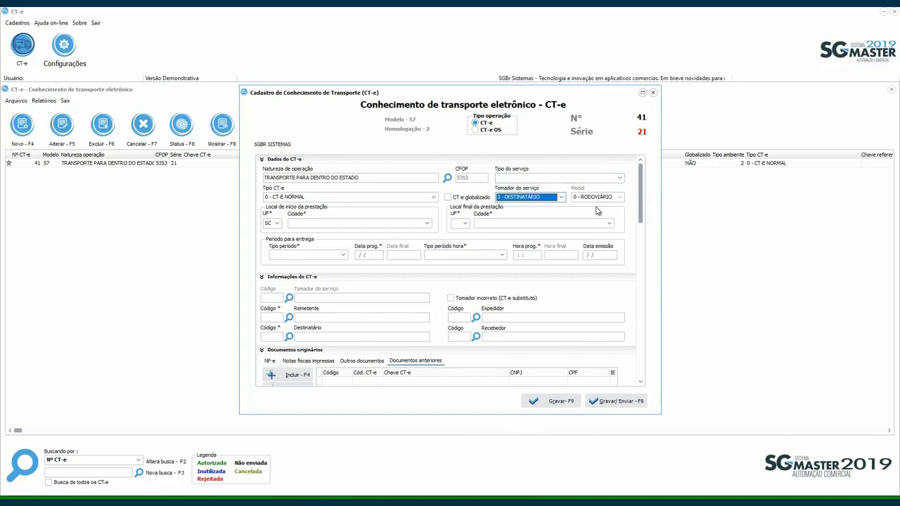
Step: Set the service start location to state SC and city CONCORDIA
left_click(279, 225)
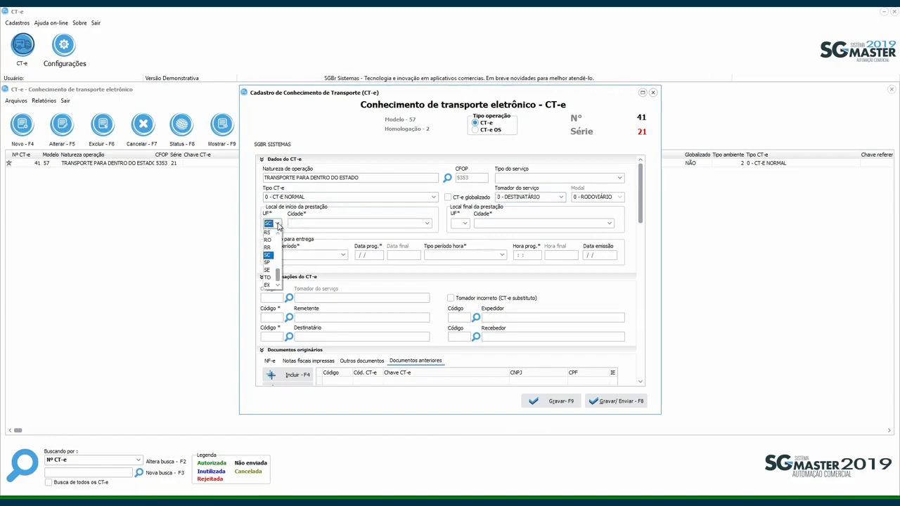
left_click(271, 254)
left_click(328, 224)
type("concordia")
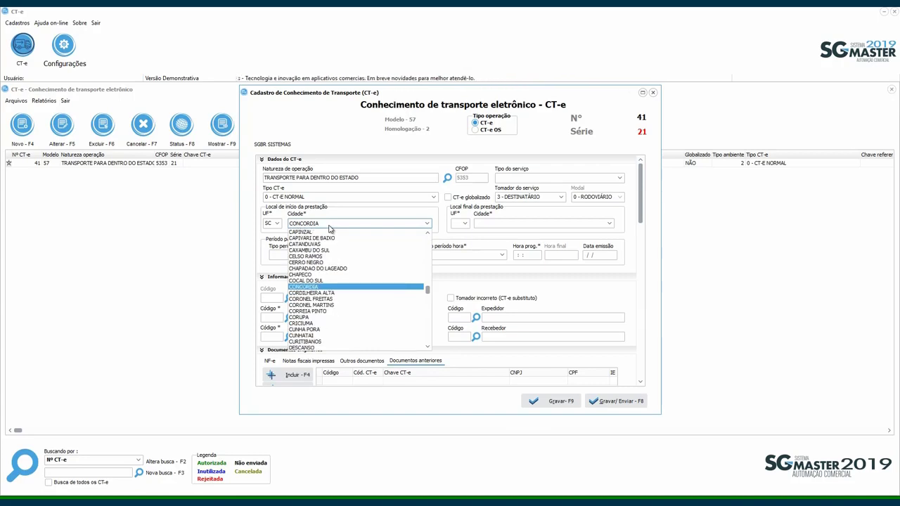
key("Return")
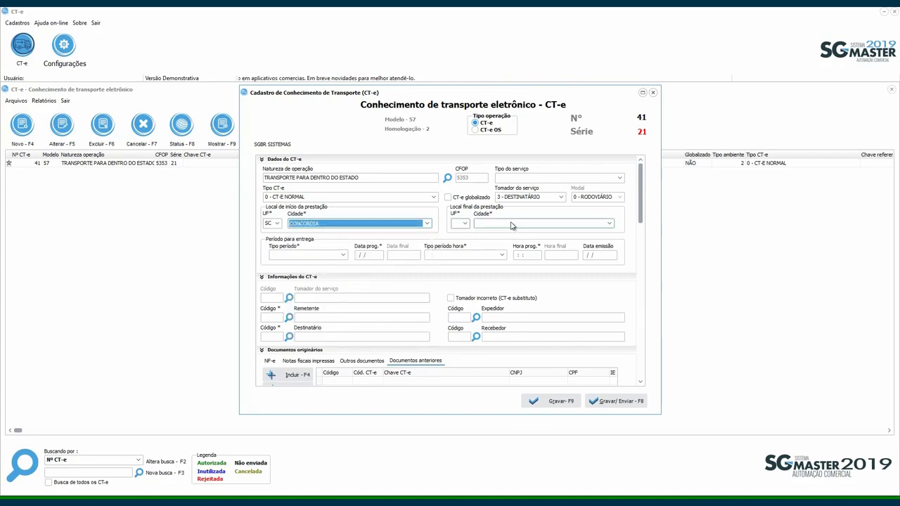
Step: Set the service end location to state SC and city CHAPECO
left_click(464, 224)
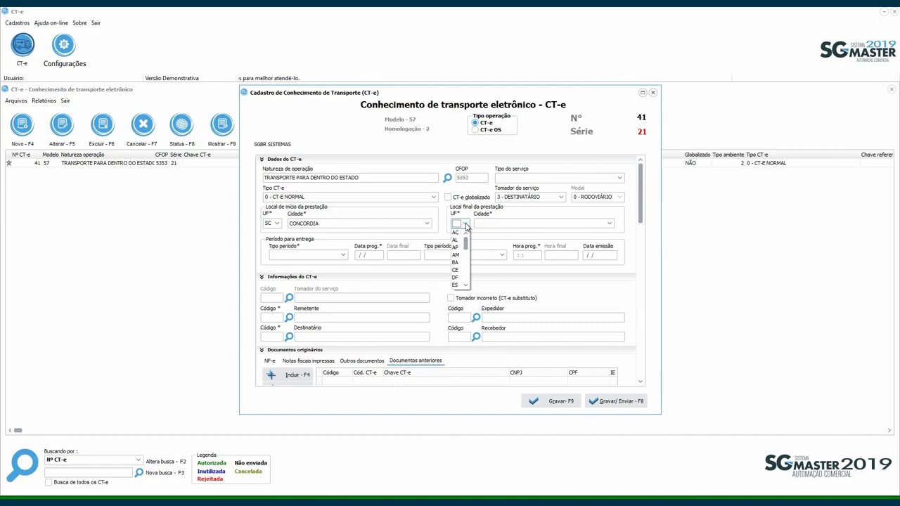
key("Tab")
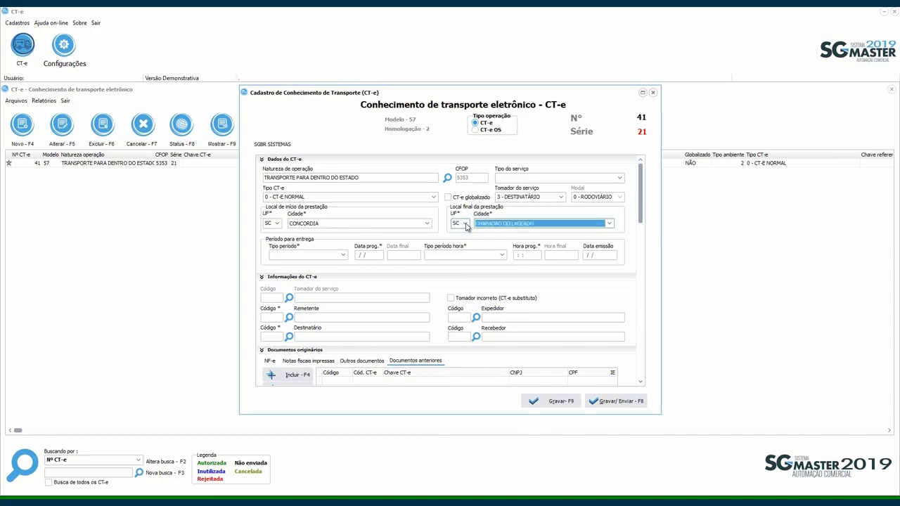
type("e")
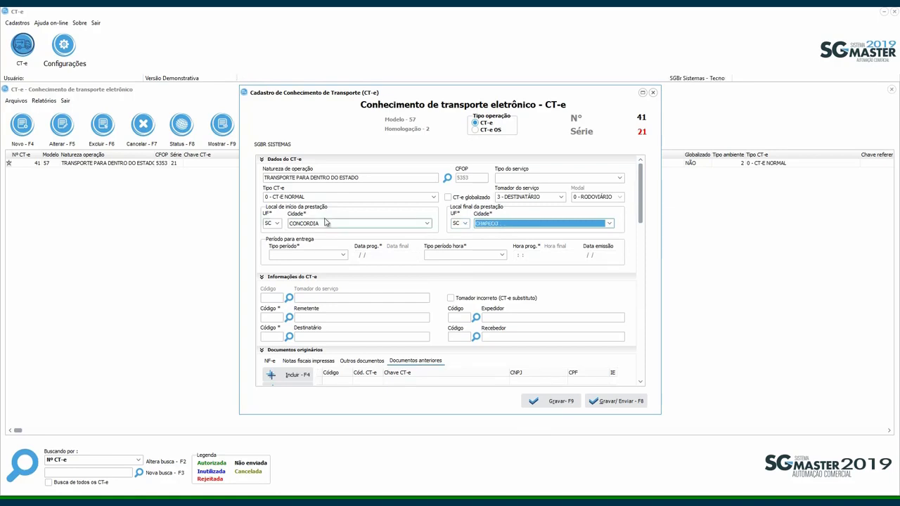
left_click(336, 224)
left_click(346, 220)
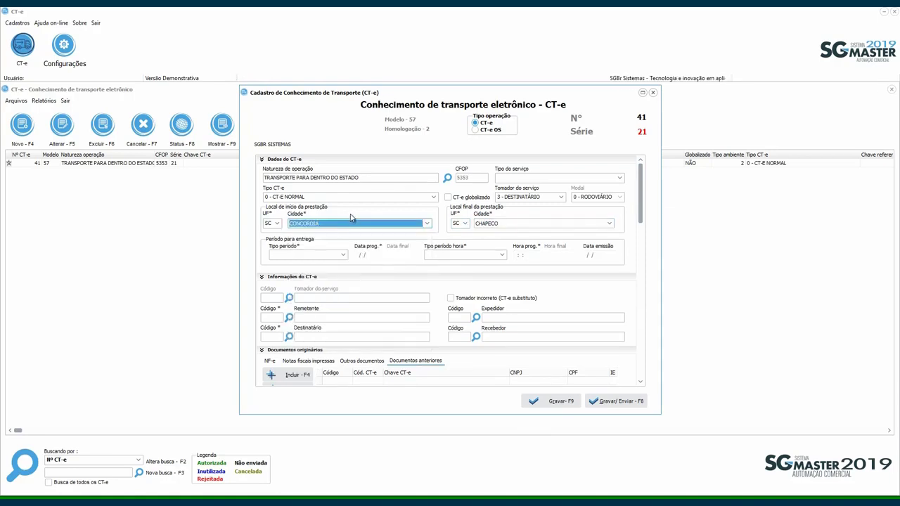
Step: Set the delivery period to 0 - SEM DATA DEFINIDA with scheduled date 01/06/2019, and the hour type to 0 - SEM HORA DEFINIDA
left_click(343, 255)
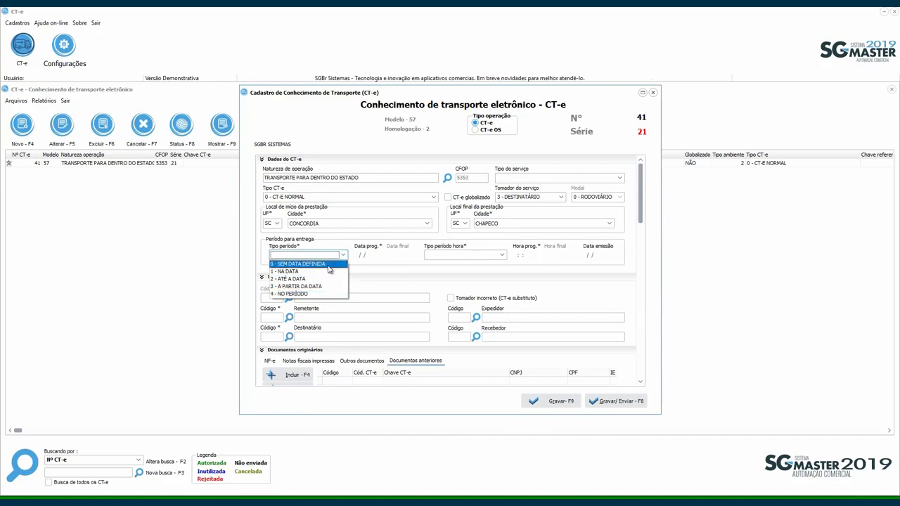
left_click(326, 265)
left_click(465, 255)
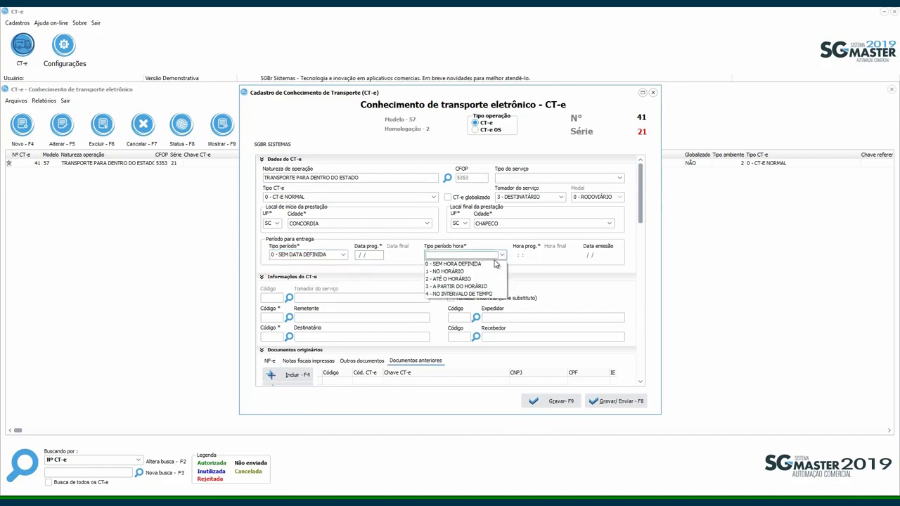
left_click(458, 264)
scroll(405, 257, "down", 3)
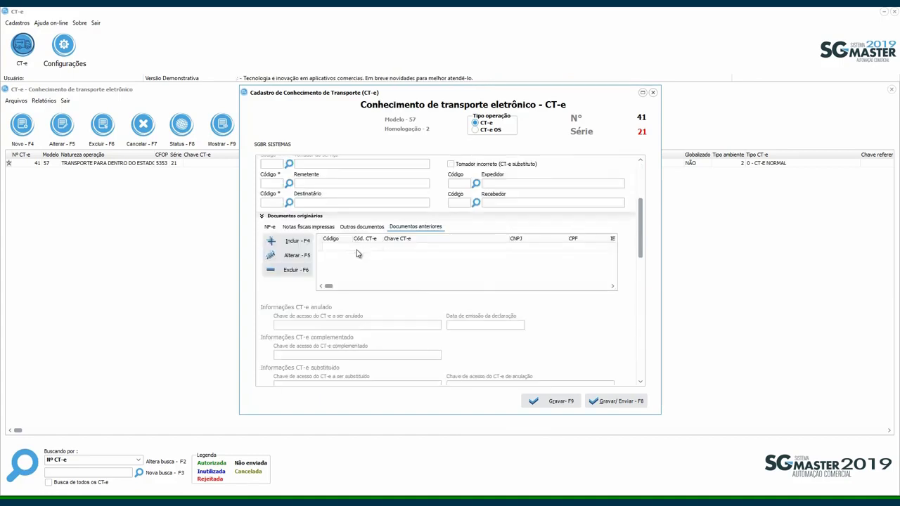
scroll(372, 251, "up", 3)
left_click(367, 256)
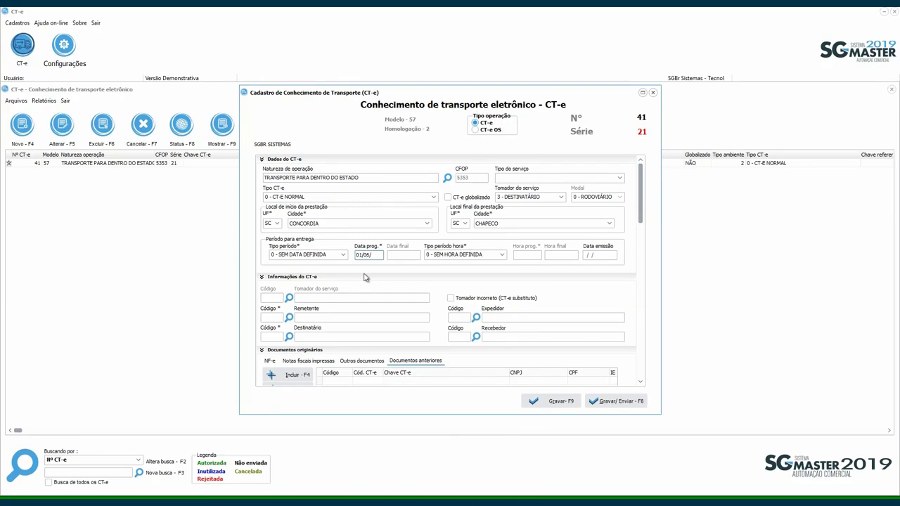
key("Tab")
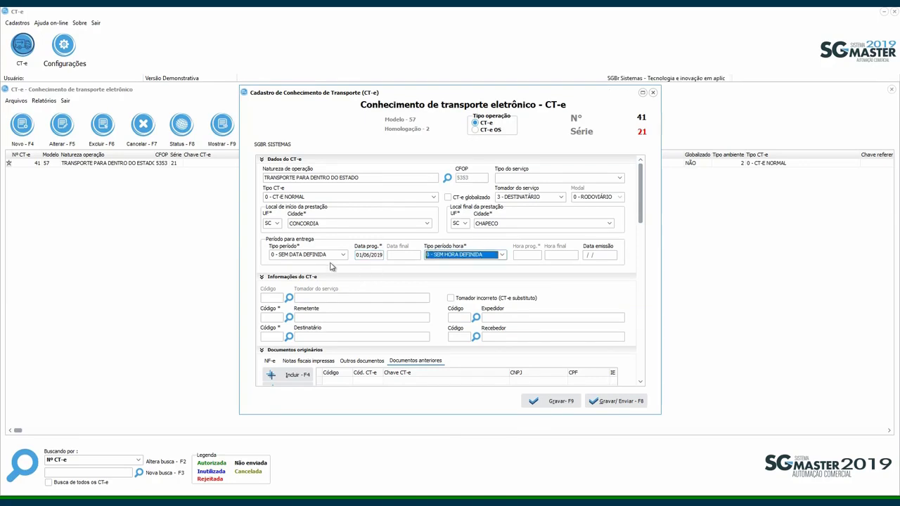
Step: Choose SGBR SISTEMAS EIRELI from the client lookup as the Remetente
scroll(331, 265, "down", 2)
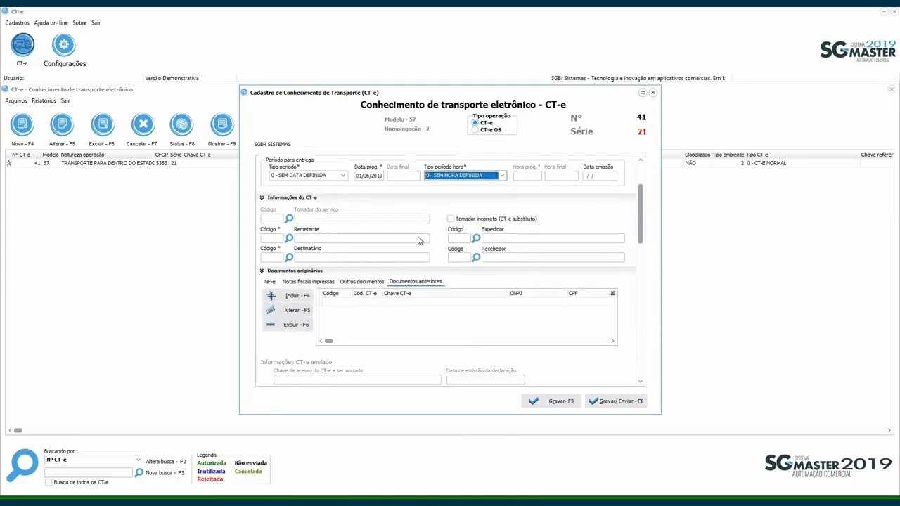
scroll(310, 239, "down", 3)
scroll(307, 255, "up", 4)
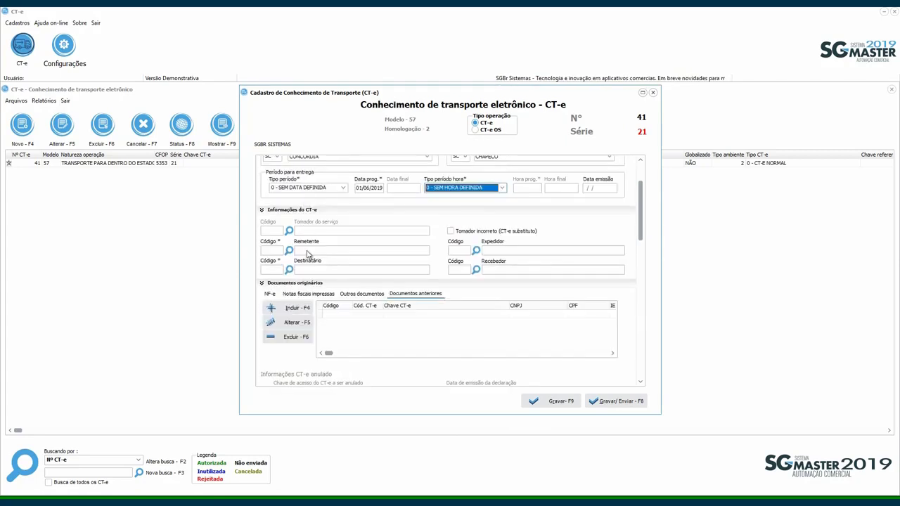
left_click(290, 251)
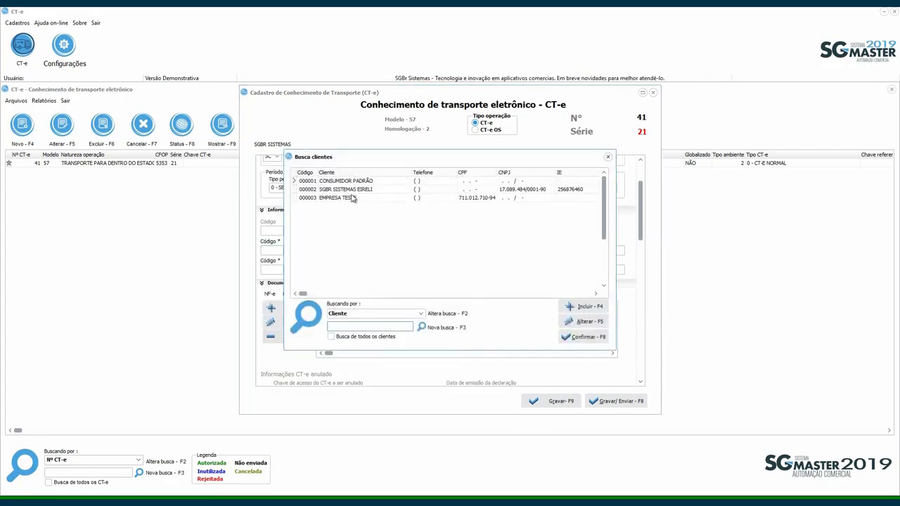
left_click(353, 193)
double_click(354, 194)
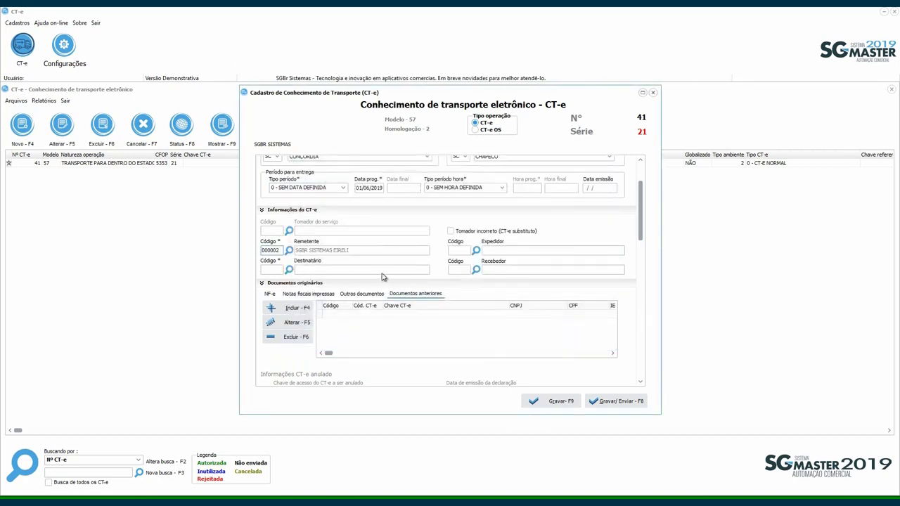
Step: Choose EMPRESA TESTE from the client lookup as the Destinatário
left_click(288, 270)
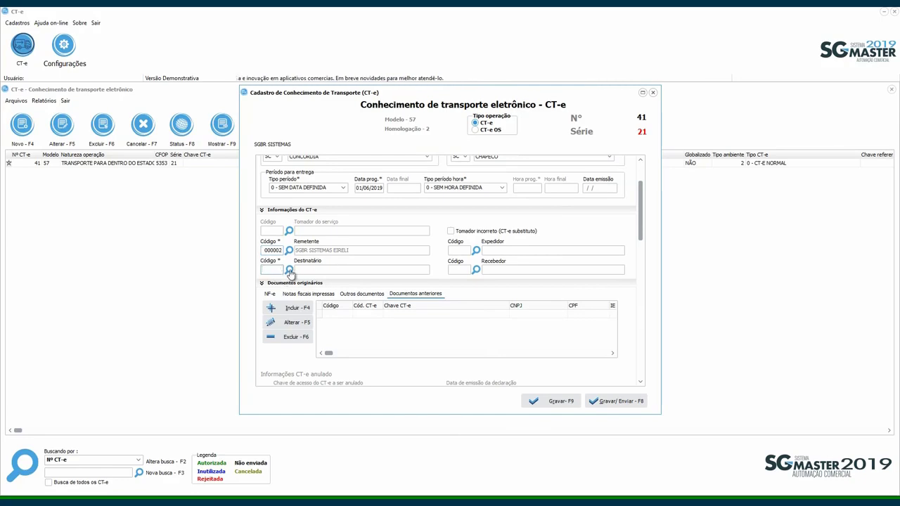
left_click(289, 271)
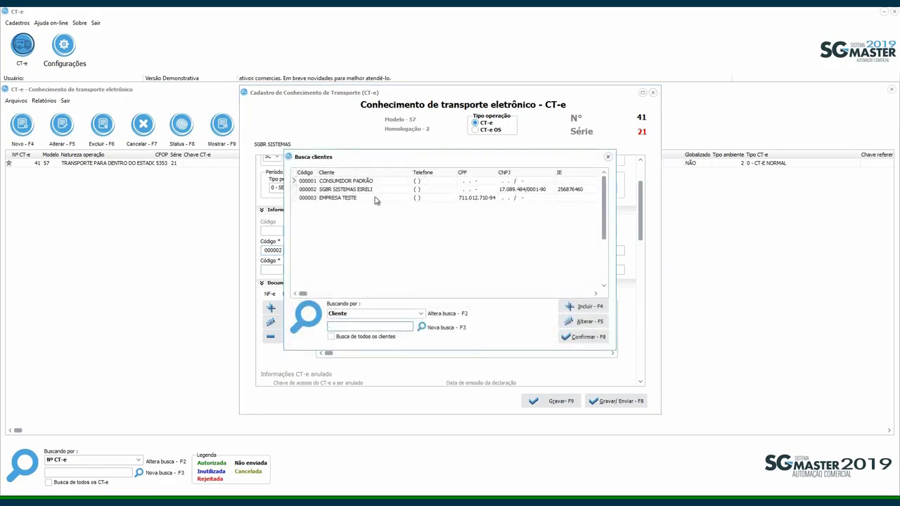
left_click(337, 199)
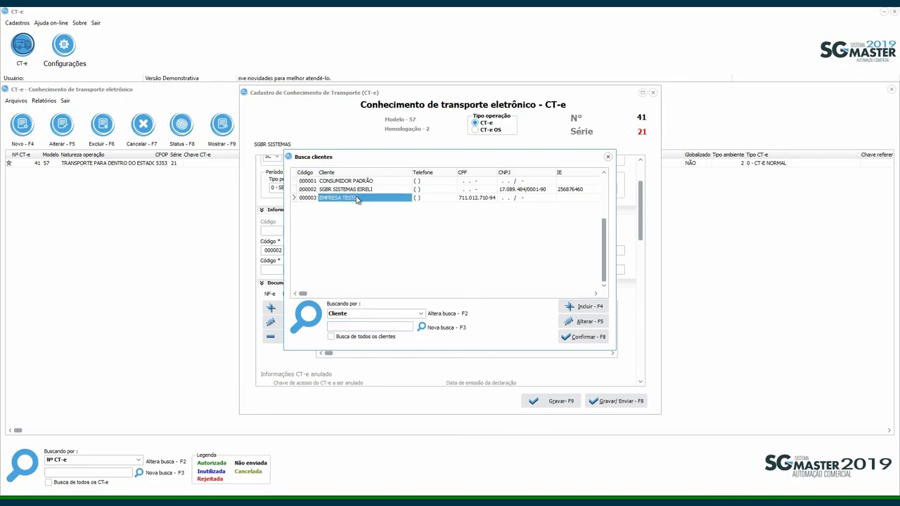
double_click(368, 200)
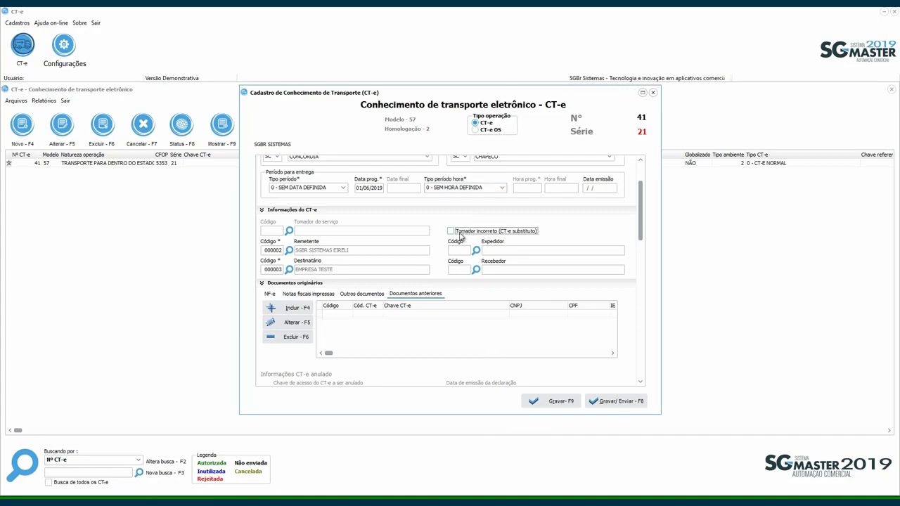
Step: Open the client lookup for the Expedidor and close it without choosing a client
left_click(459, 250)
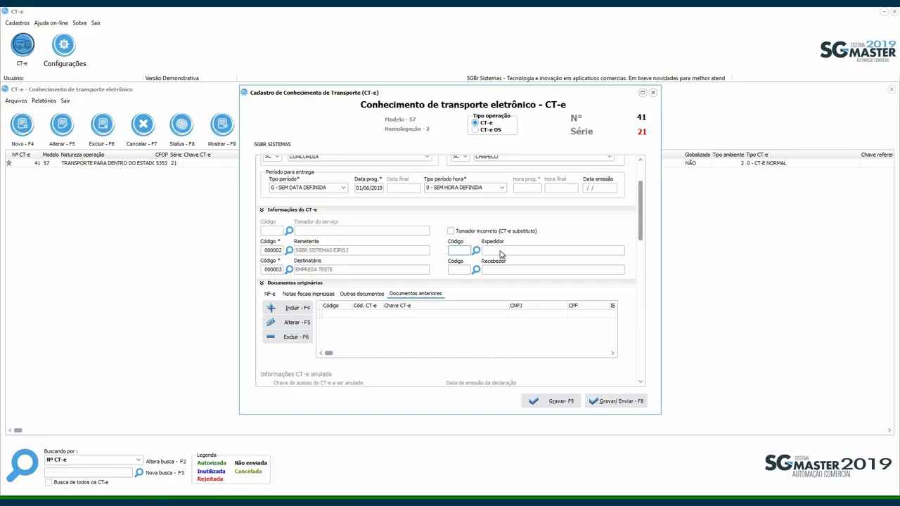
left_click(476, 251)
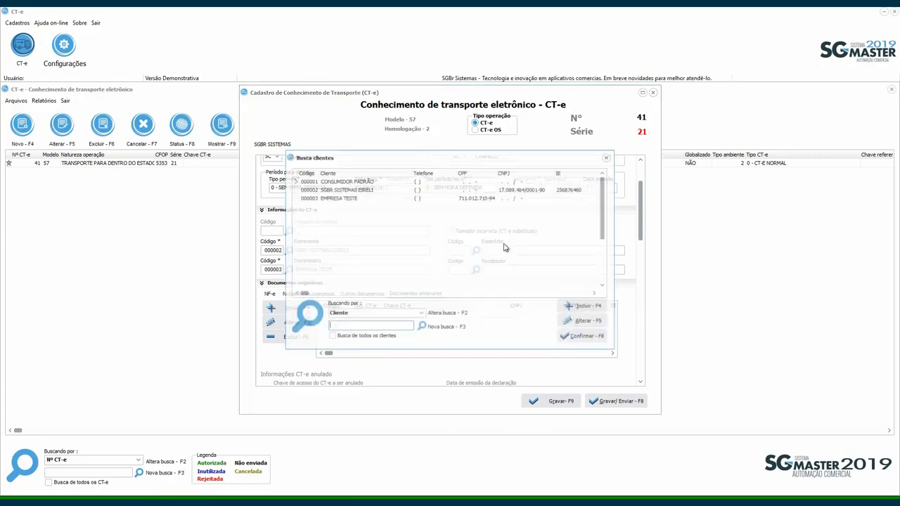
left_click(608, 157)
scroll(393, 266, "down", 2)
scroll(395, 263, "down", 2)
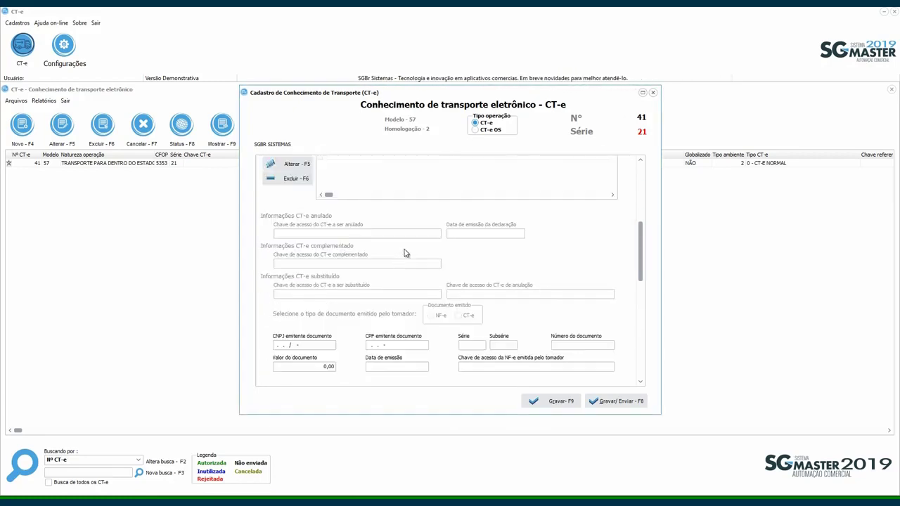
scroll(407, 254, "up", 4)
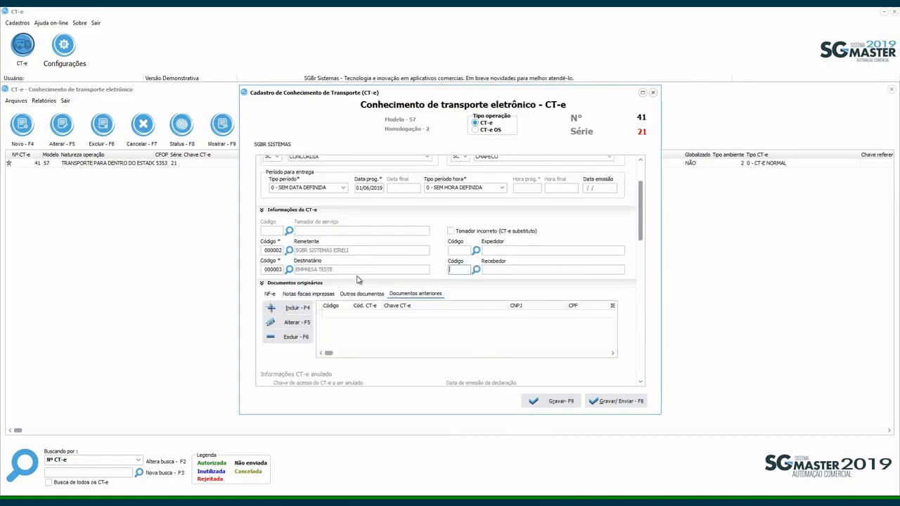
scroll(382, 282, "down", 1)
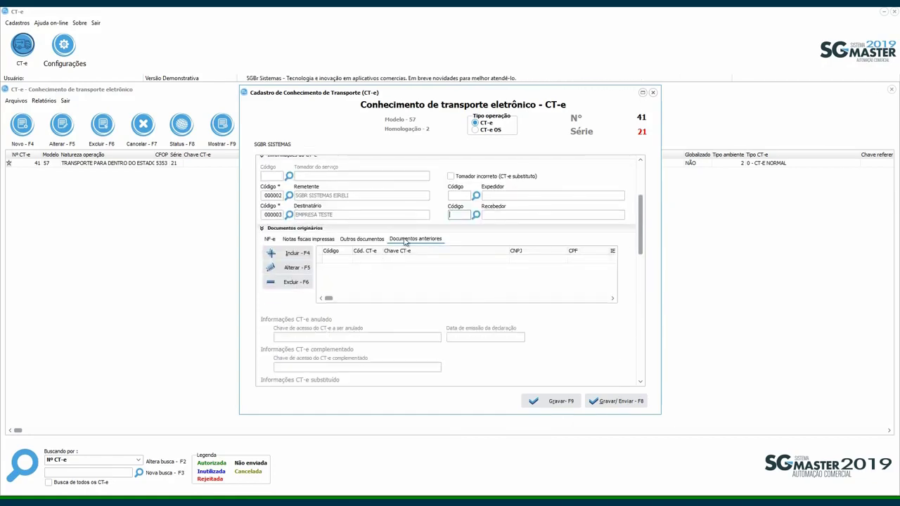
Step: Show the NF-e list under Documentos originários, try to include an entry, and close the client lookup
left_click(270, 239)
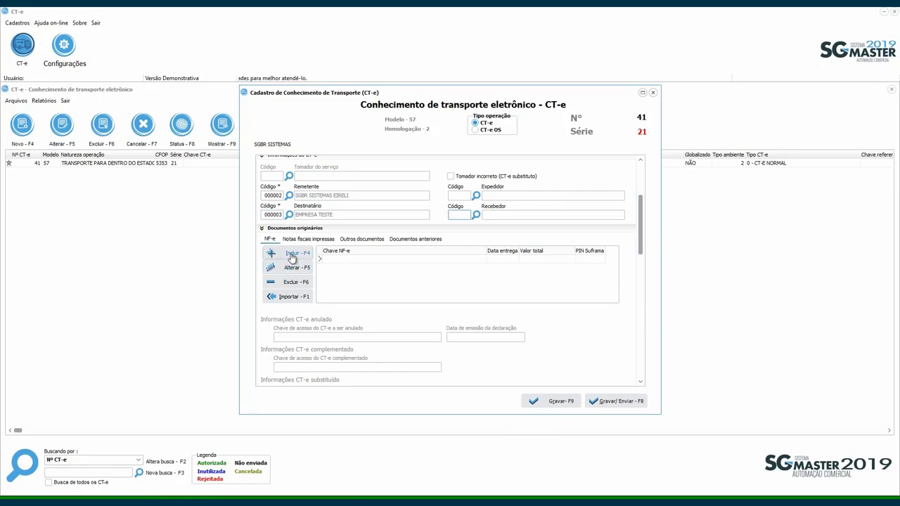
left_click(292, 256)
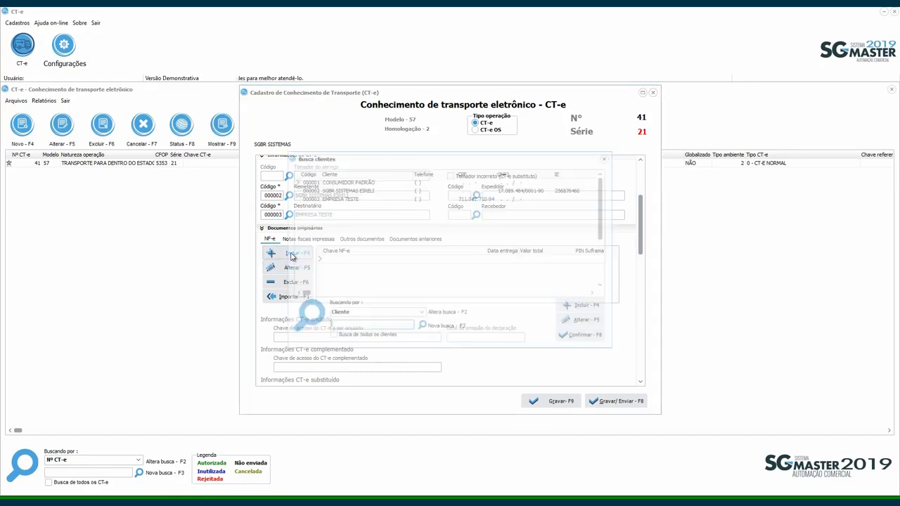
left_click(607, 158)
Step: Set the Tipo do serviço to 0 - NORMAL
scroll(488, 219, "up", 3)
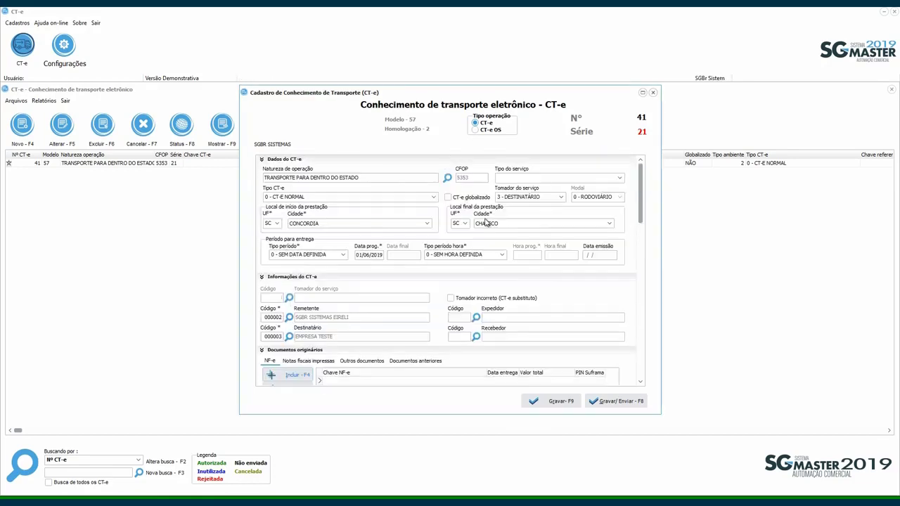
scroll(523, 201, "down", 3)
scroll(522, 201, "up", 3)
left_click(619, 178)
left_click(537, 187)
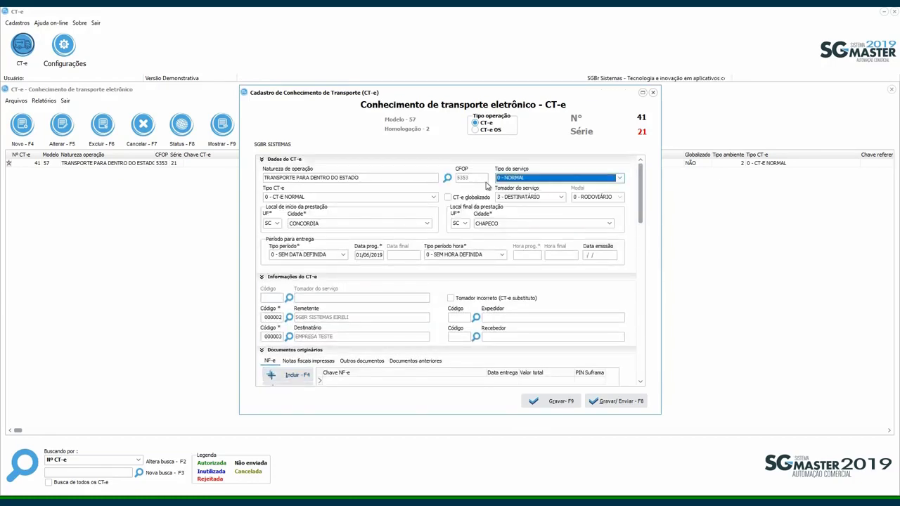
Step: Open the manual entry form for an originating NF-e to view its fields, and cancel it
scroll(449, 201, "down", 3)
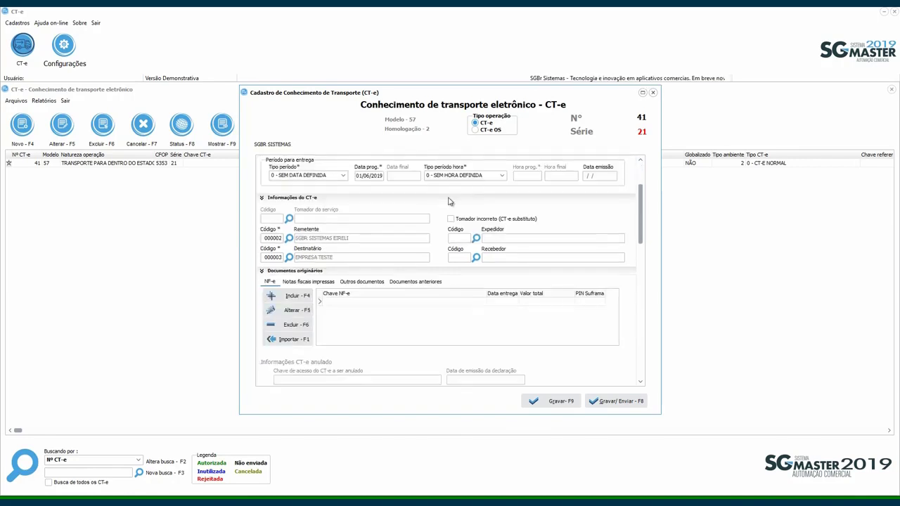
left_click(285, 296)
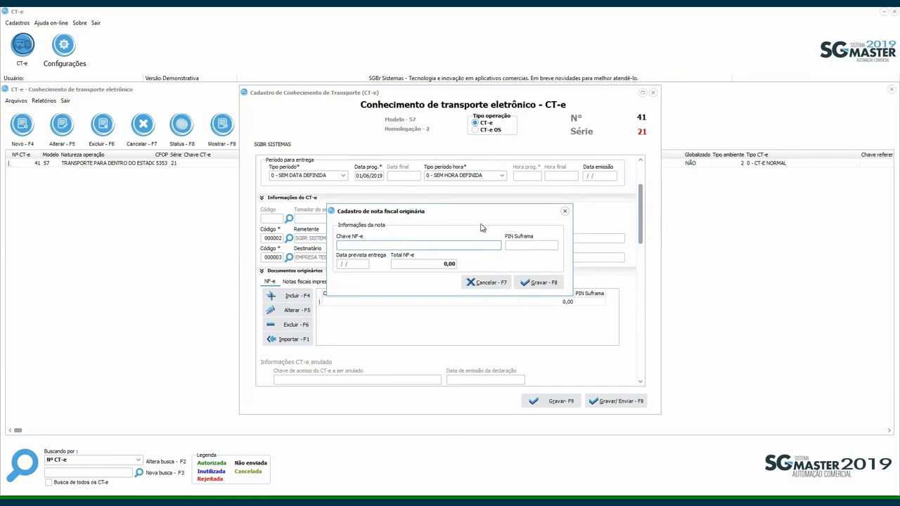
left_click(523, 246)
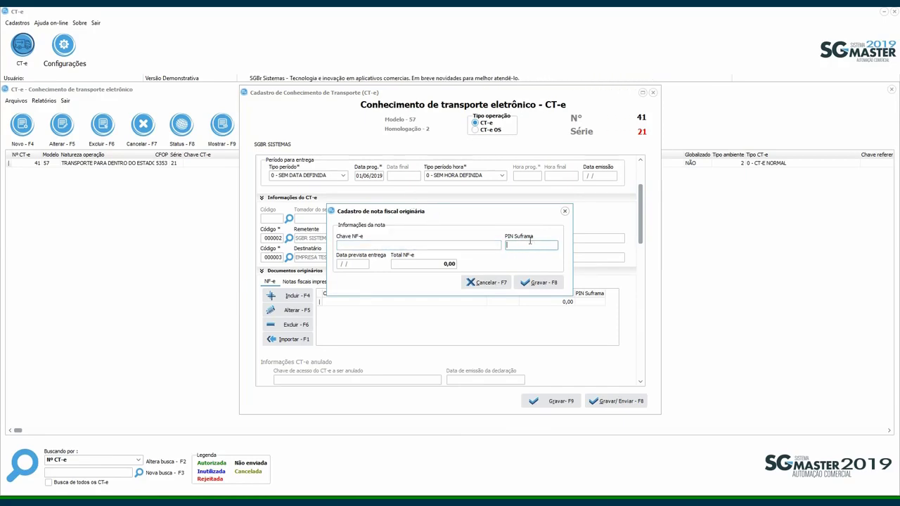
left_click(565, 211)
left_click(483, 288)
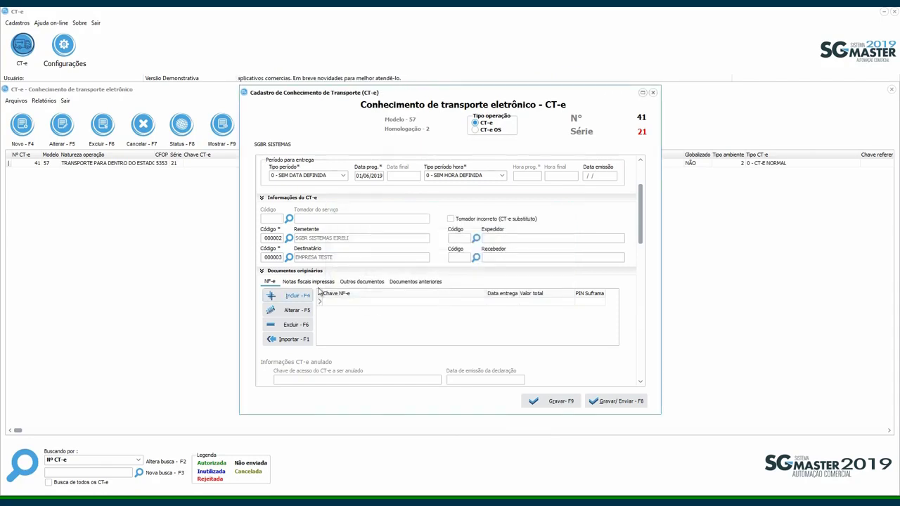
Step: Import the originating NF-e from the XML file on the Área de Trabalho and check its listed key, delivery date and total value
left_click(292, 343)
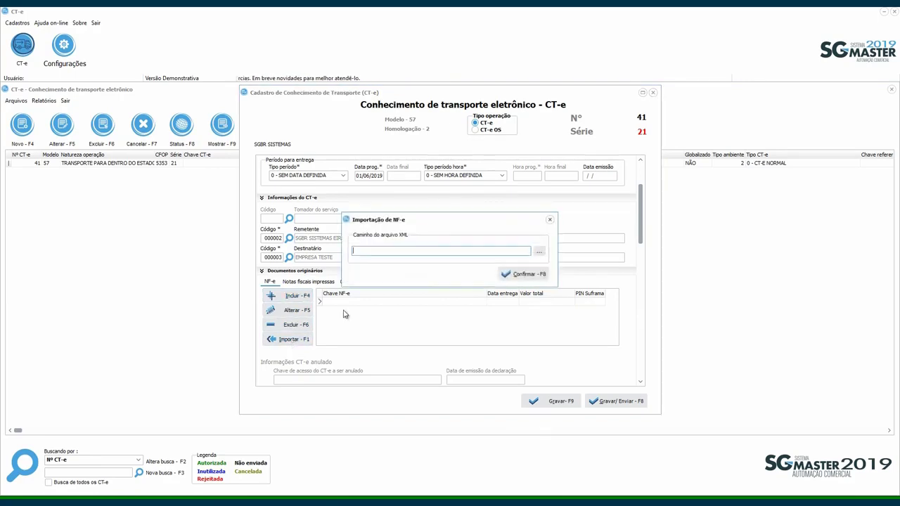
left_click(539, 253)
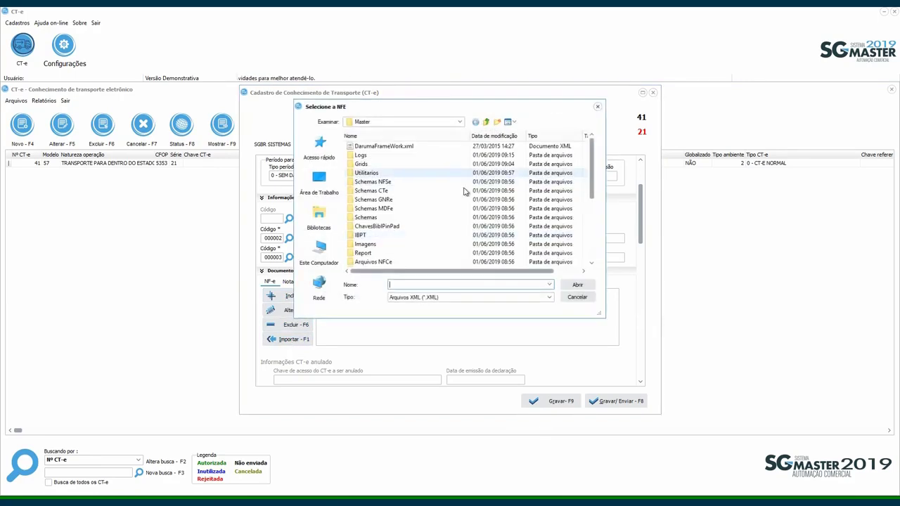
left_click(320, 182)
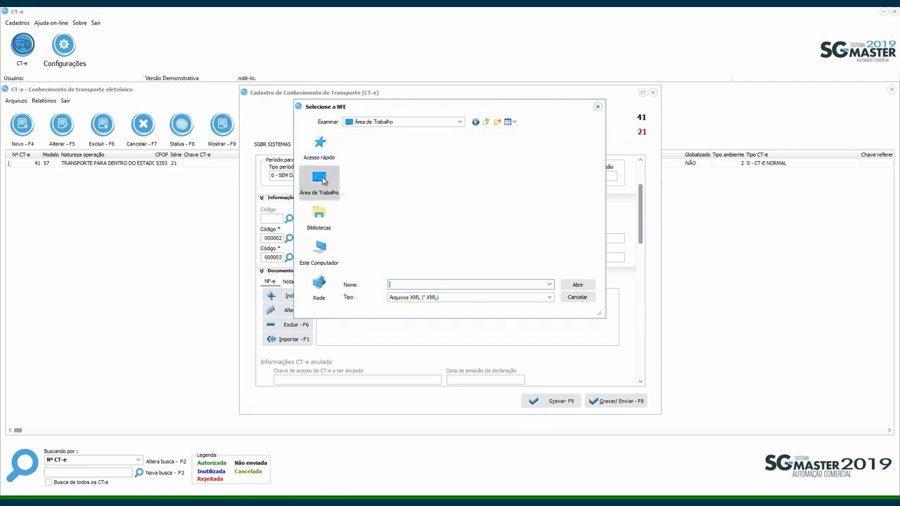
left_click(500, 191)
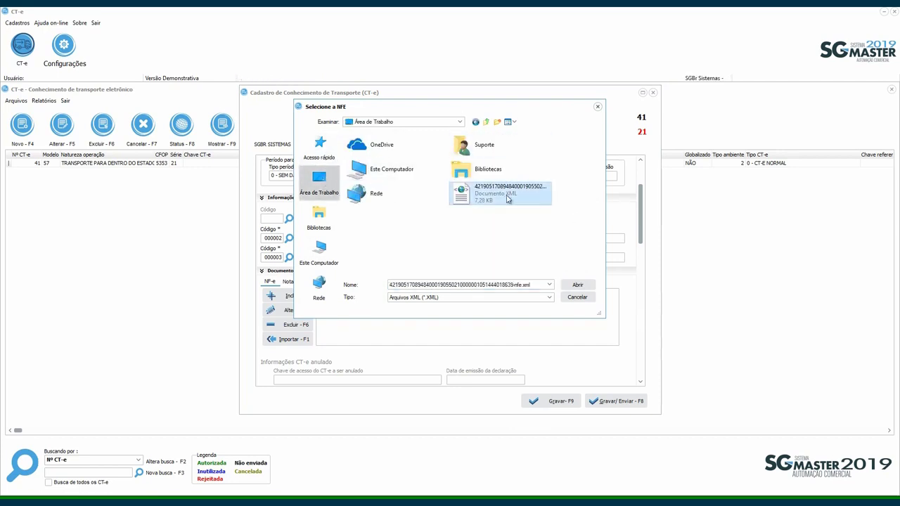
left_click(576, 286)
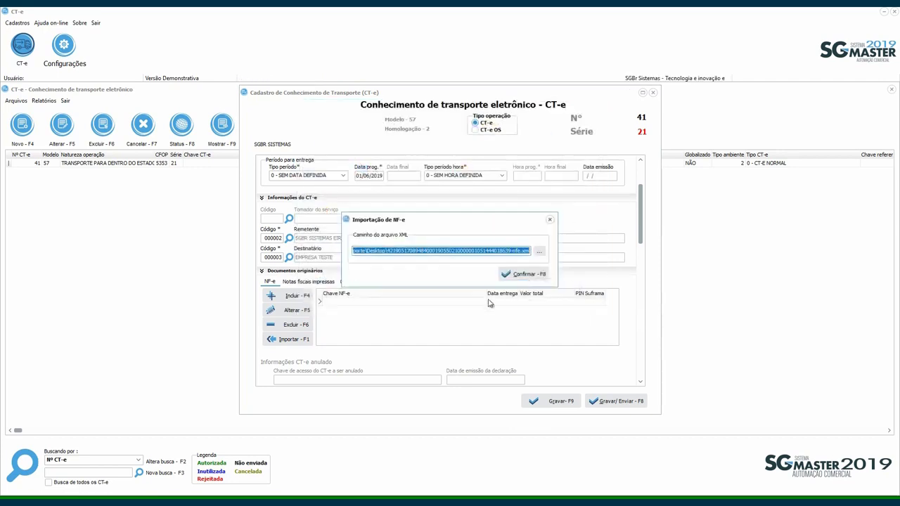
left_click(524, 275)
left_click(447, 302)
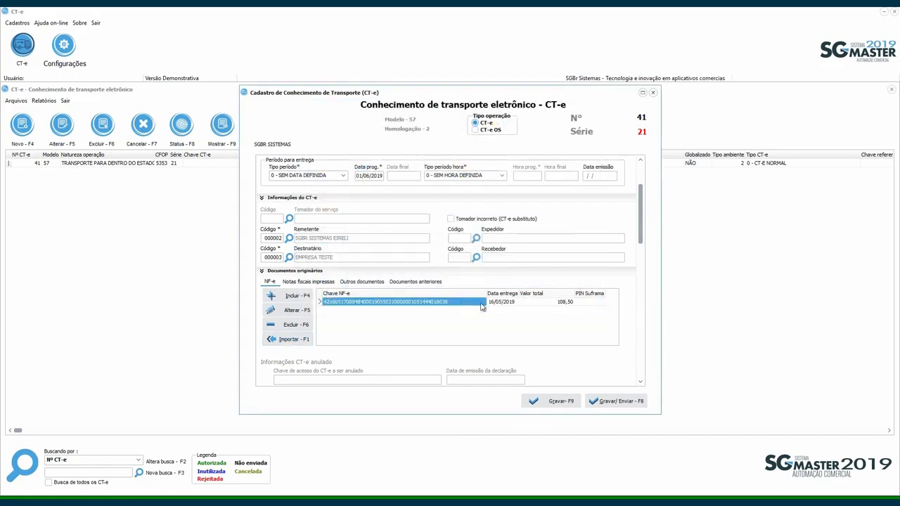
key("Tab")
key("Tab")
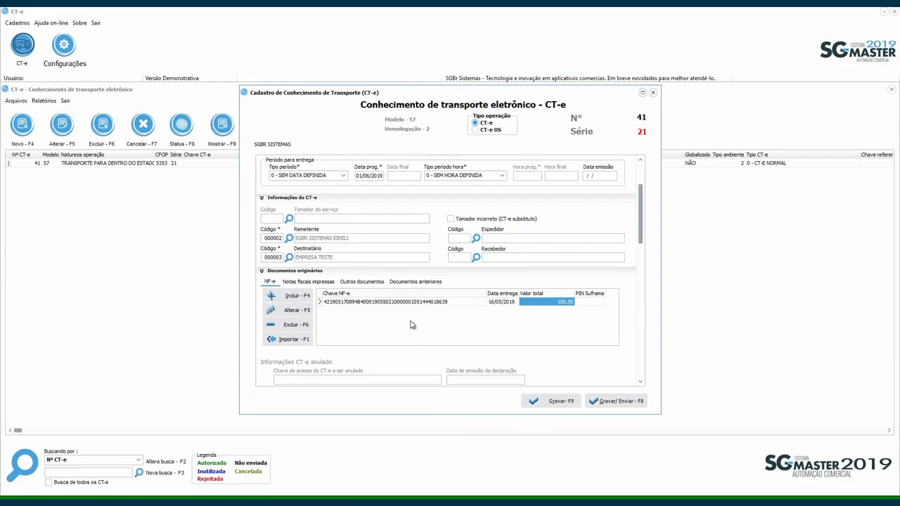
Step: Show the Notas fiscais impressas list under Documentos originários and try to include an entry
left_click(309, 282)
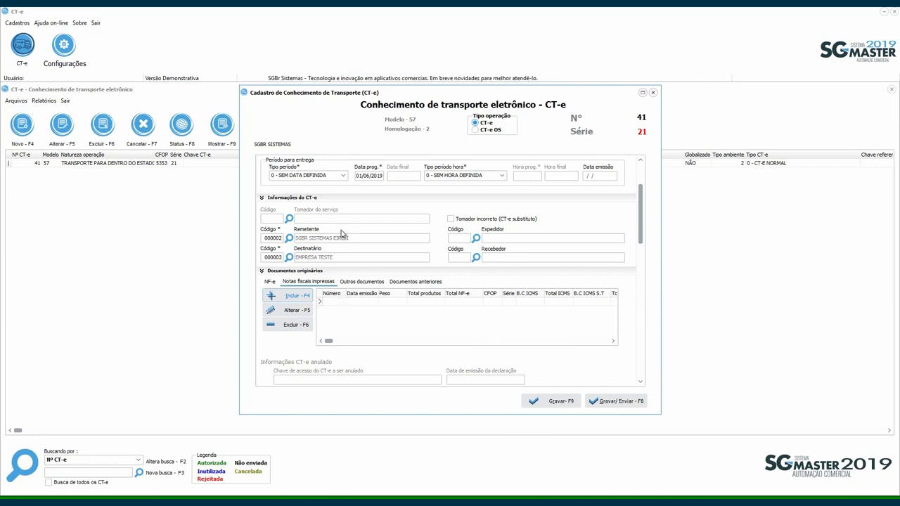
left_click(297, 298)
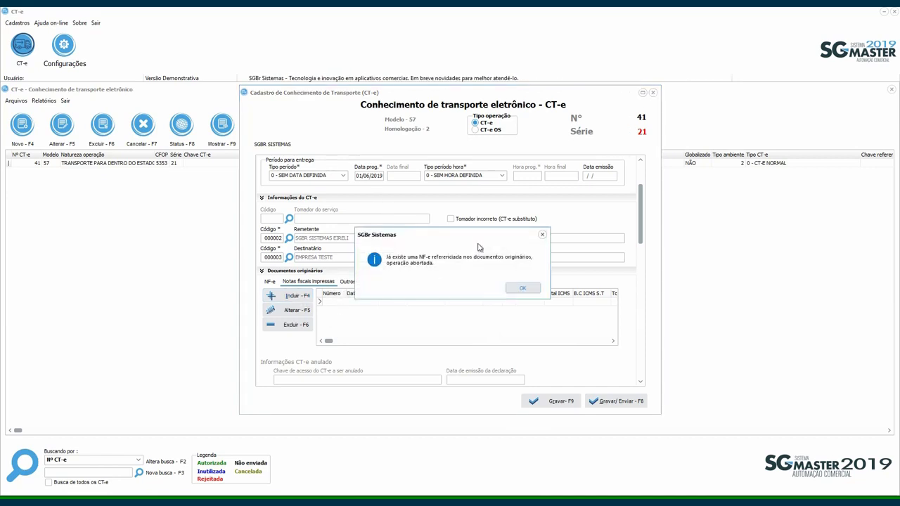
left_click(520, 288)
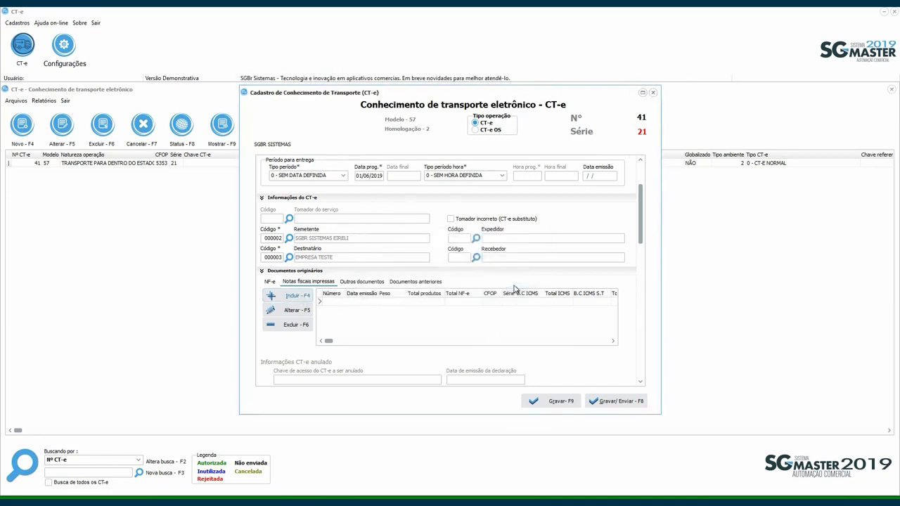
Step: Open the entry form for Outros documentos, view its Tipo documento options and date fields, and cancel it
left_click(360, 282)
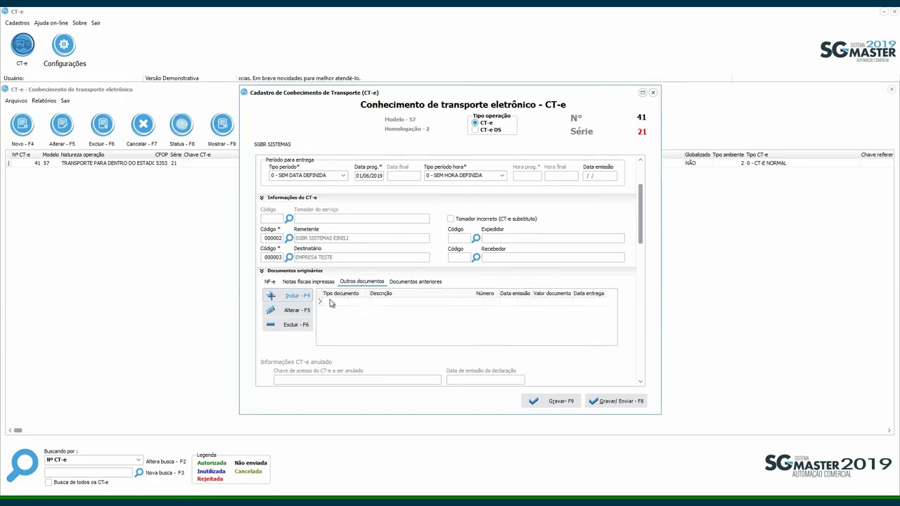
left_click(304, 299)
left_click(410, 231)
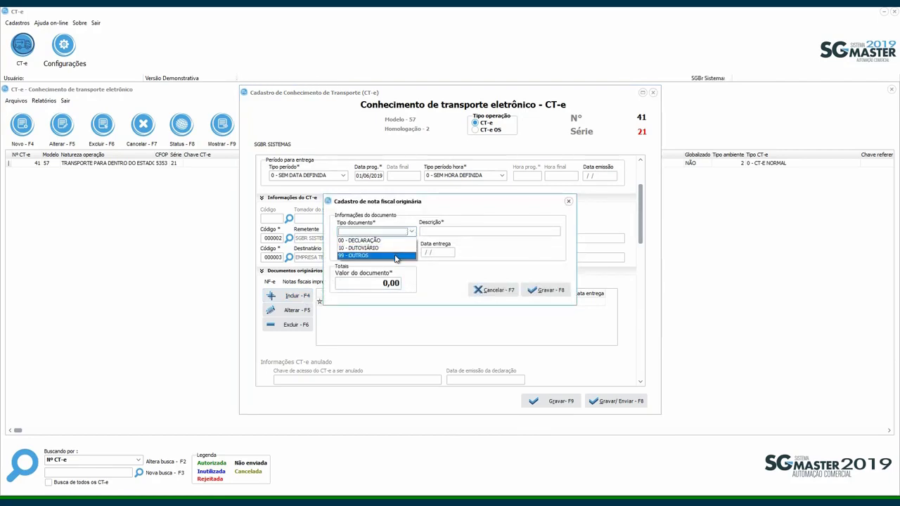
left_click(444, 214)
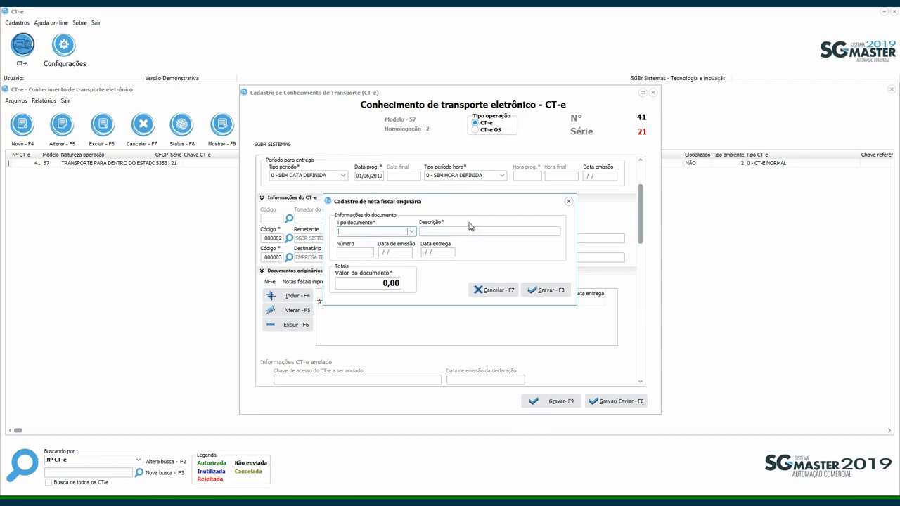
left_click(403, 250)
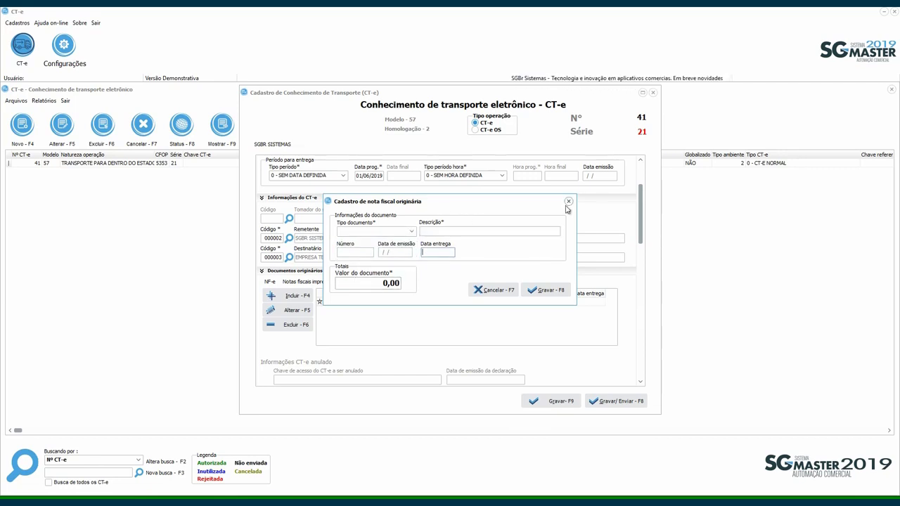
left_click(495, 289)
left_click(477, 288)
Step: Show the Documentos anteriores list and review the fields for CT-e anulado, complementado and substituído
left_click(416, 281)
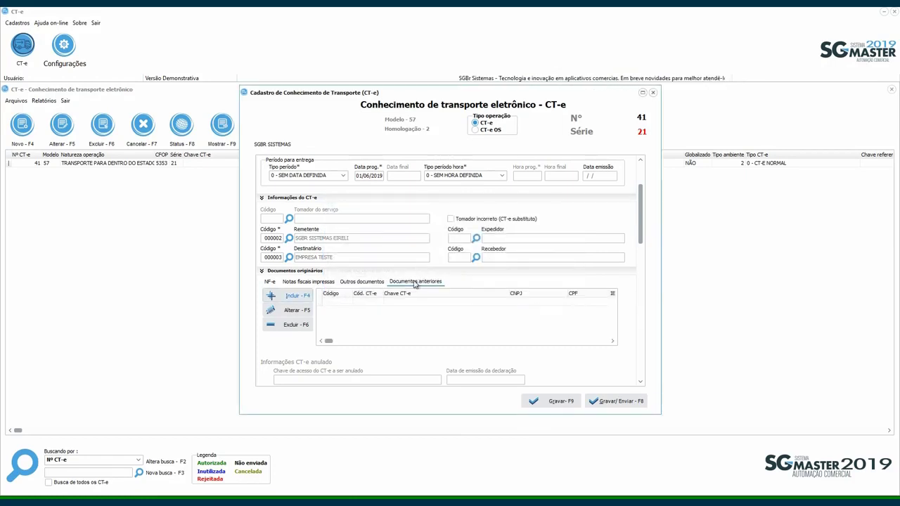
scroll(439, 326, "down", 5)
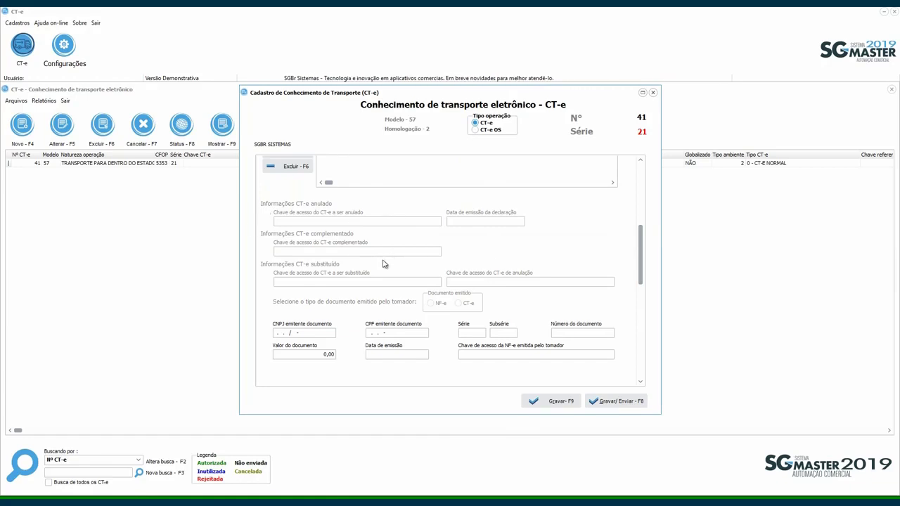
scroll(398, 251, "up", 10)
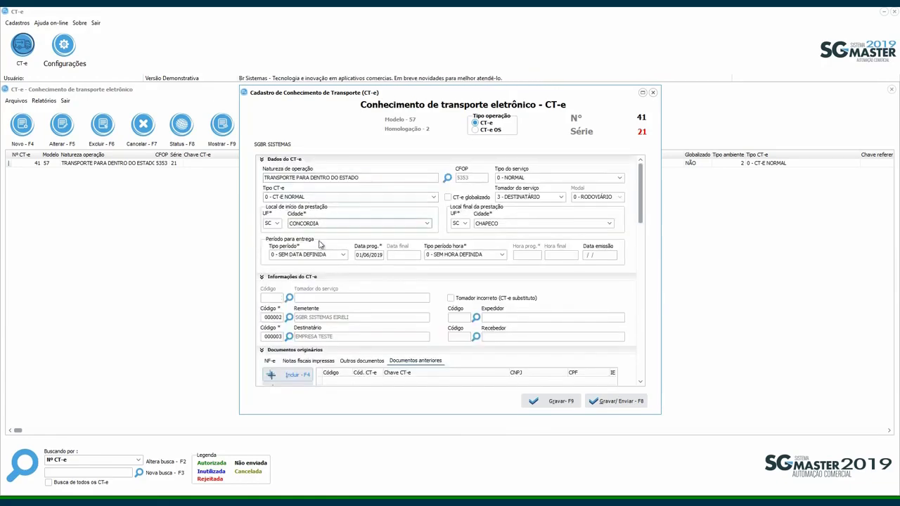
scroll(303, 185, "down", 5)
scroll(294, 223, "up", 1)
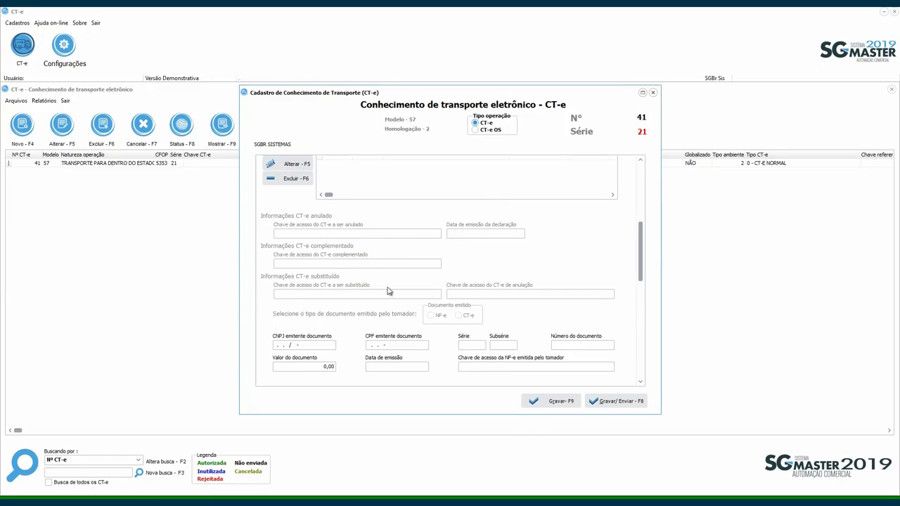
scroll(429, 260, "down", 3)
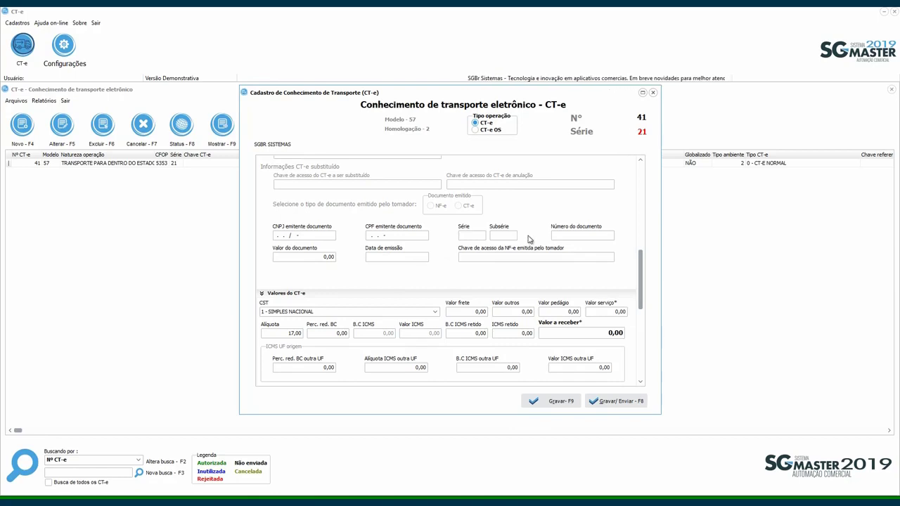
Step: Review the CST options under Valores do CT-e, keeping 1 - SIMPLES NACIONAL
scroll(422, 225, "down", 1)
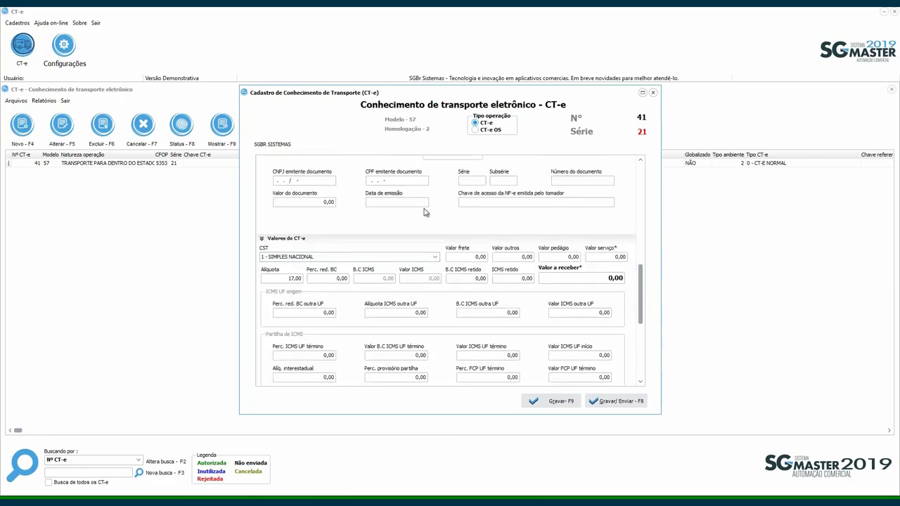
scroll(413, 217, "down", 2)
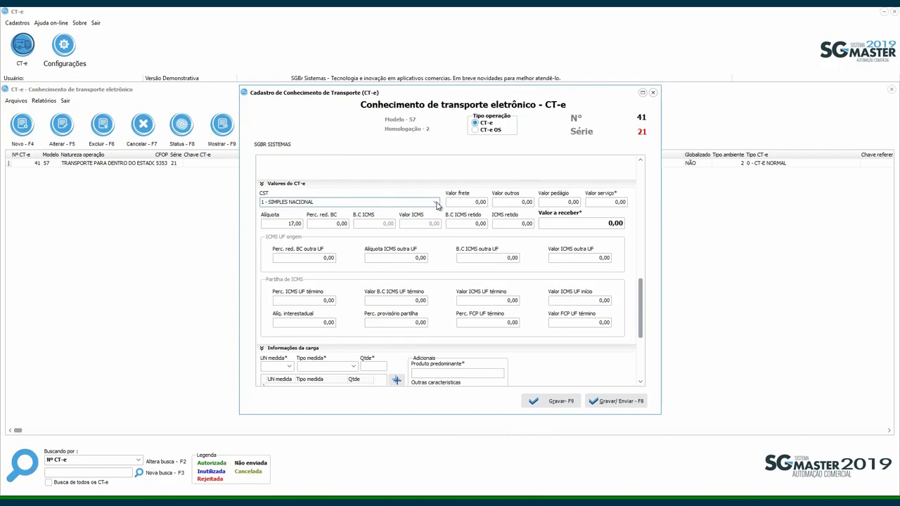
left_click(323, 203)
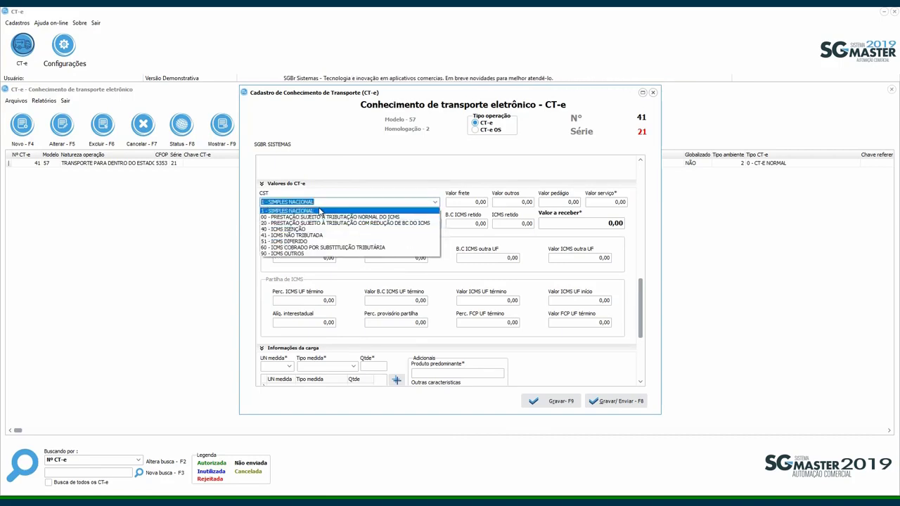
left_click(402, 187)
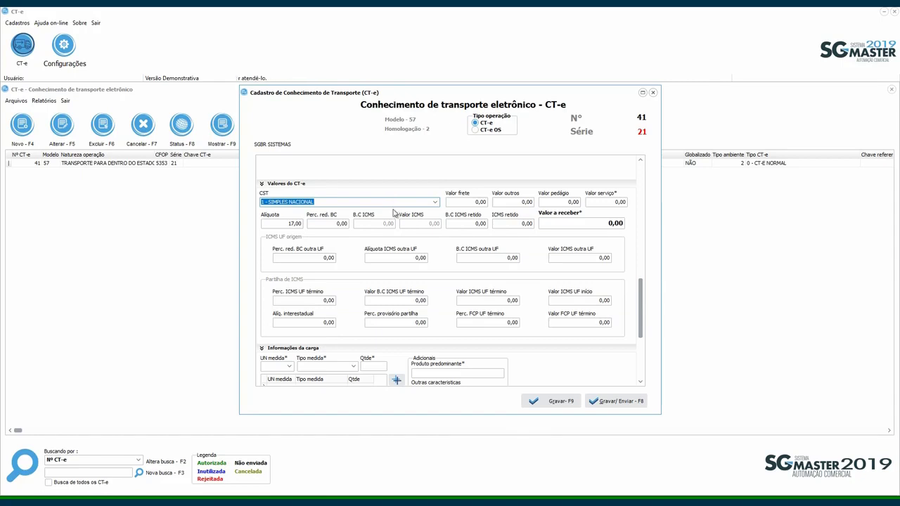
Step: Set the Valor pedágio to 10,00 and the Valor serviço to 108,50
key("Tab")
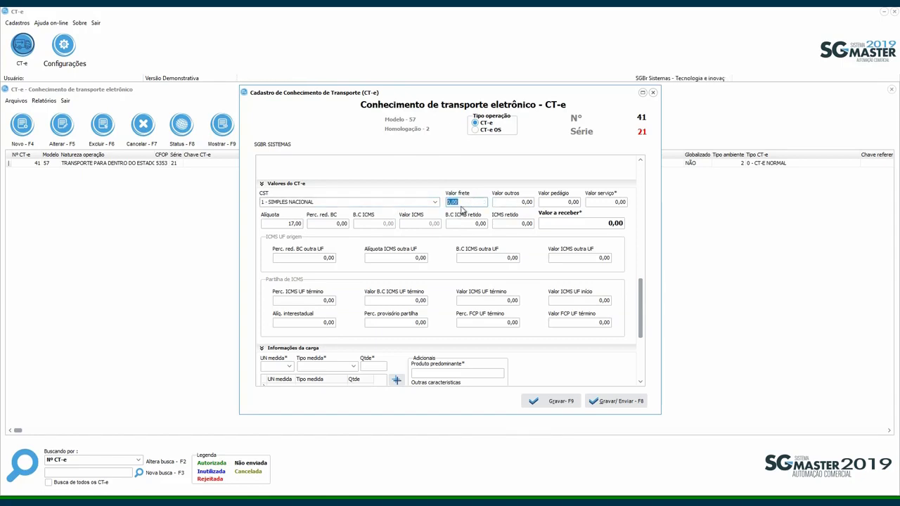
key("Tab")
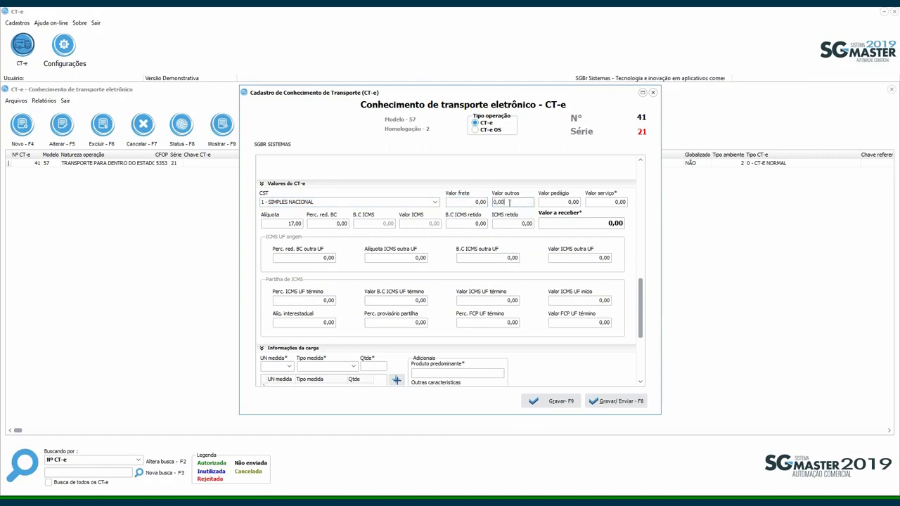
key("Tab")
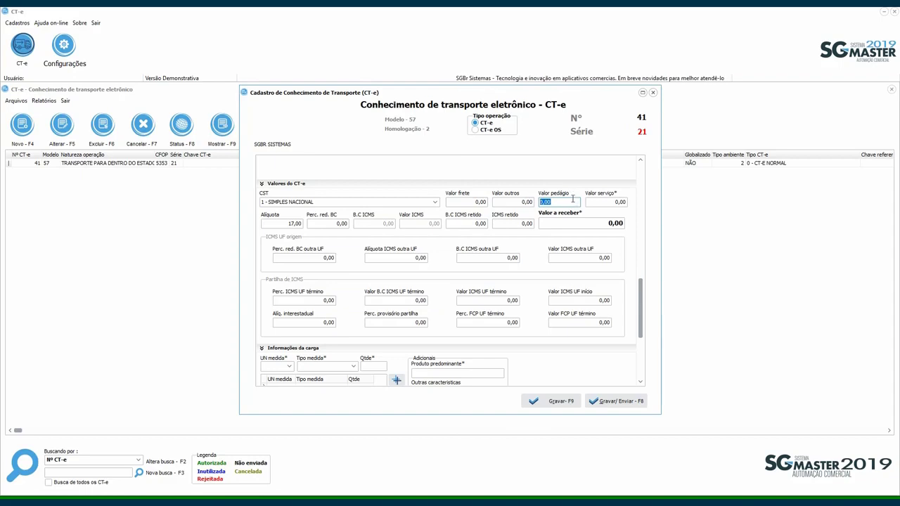
type("10")
key("Tab")
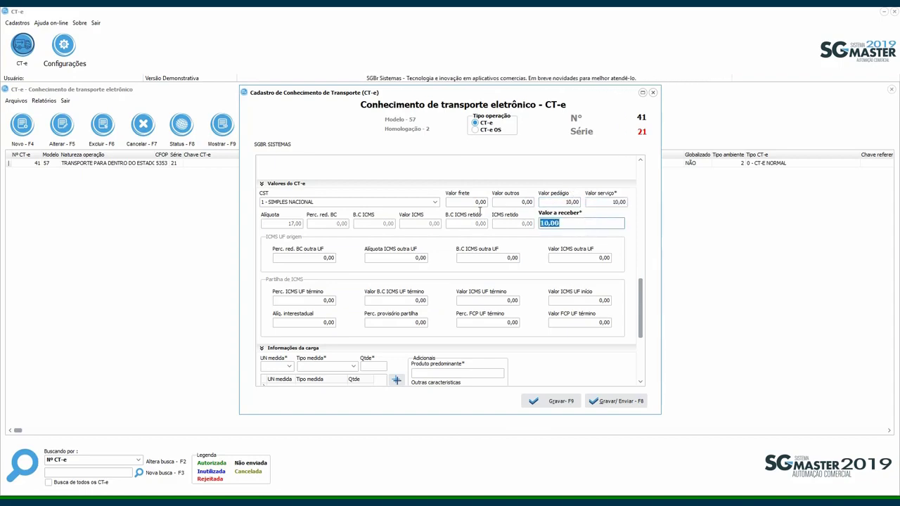
left_click(608, 203)
double_click(608, 203)
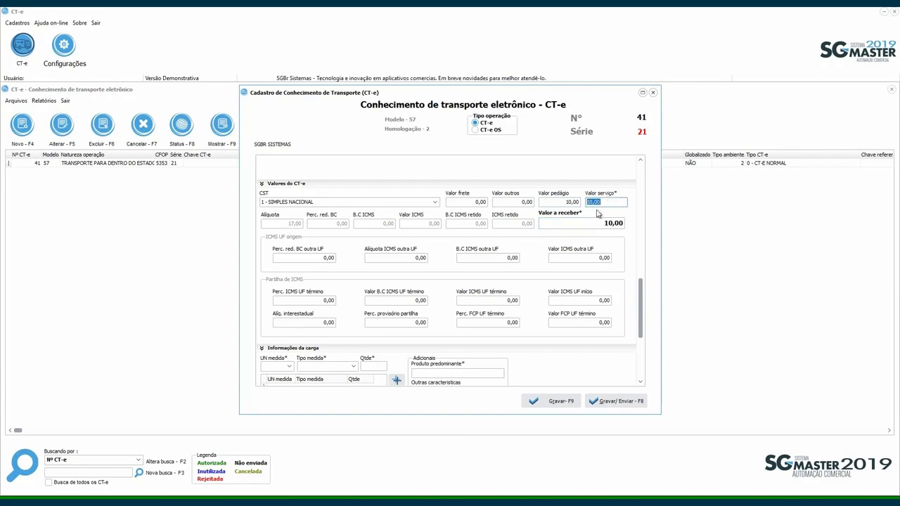
type("10")
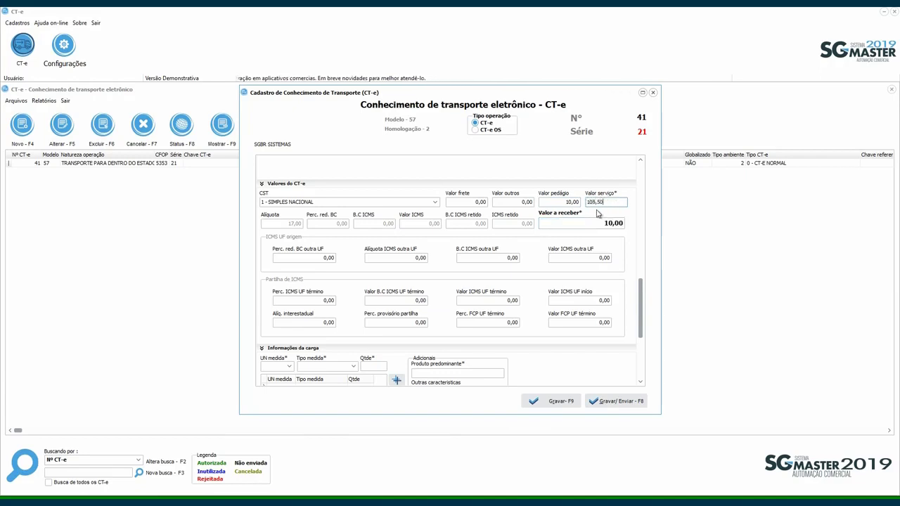
key("Tab")
Step: Check the Valor da carga, reset the Valor pedágio to 0,00, and set Valor serviço and Valor a receber to 108,50
scroll(500, 260, "down", 2)
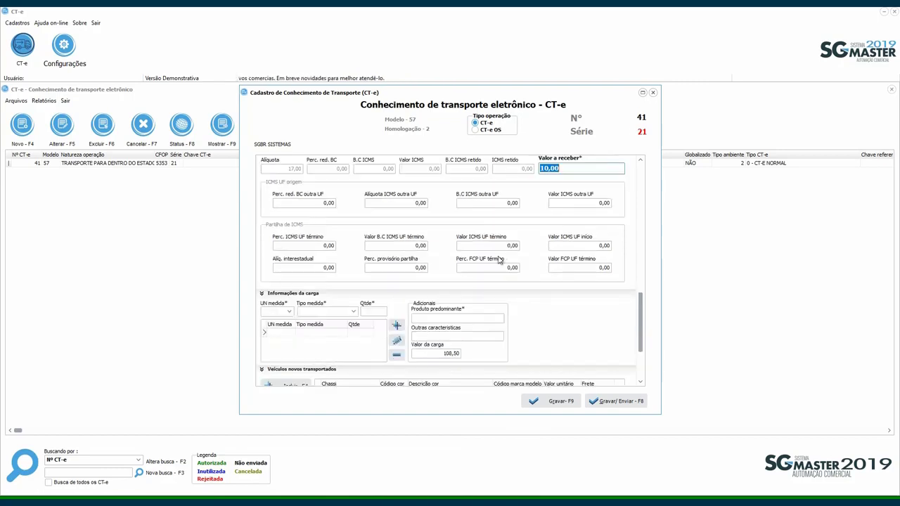
left_click(428, 352)
scroll(514, 282, "up", 2)
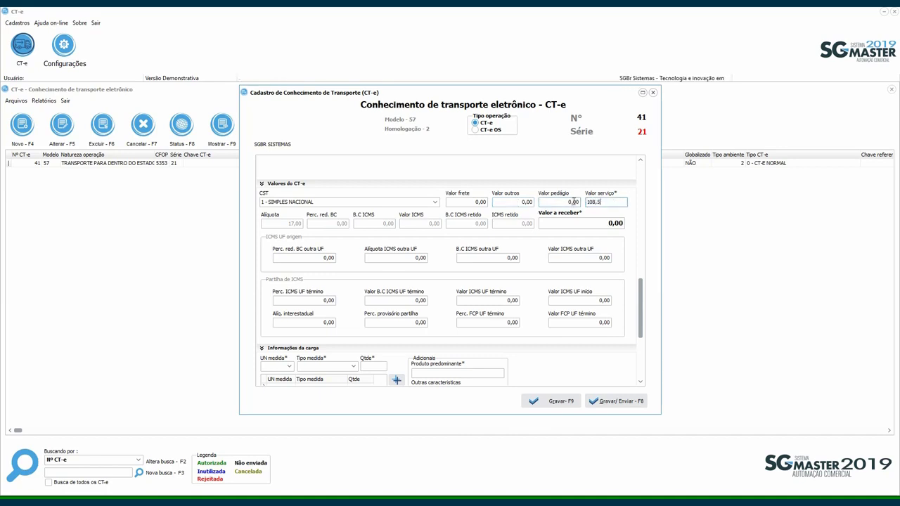
type("108,5")
key("Tab")
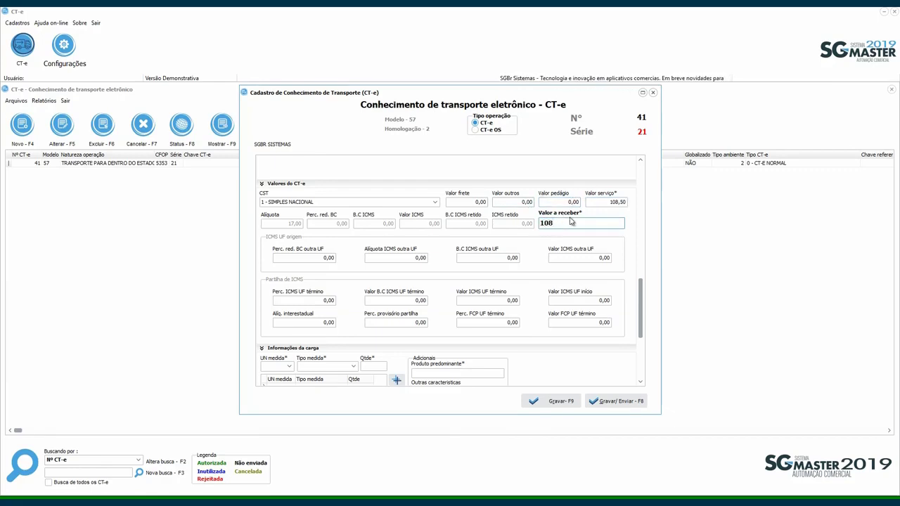
type("108,50")
key("Tab")
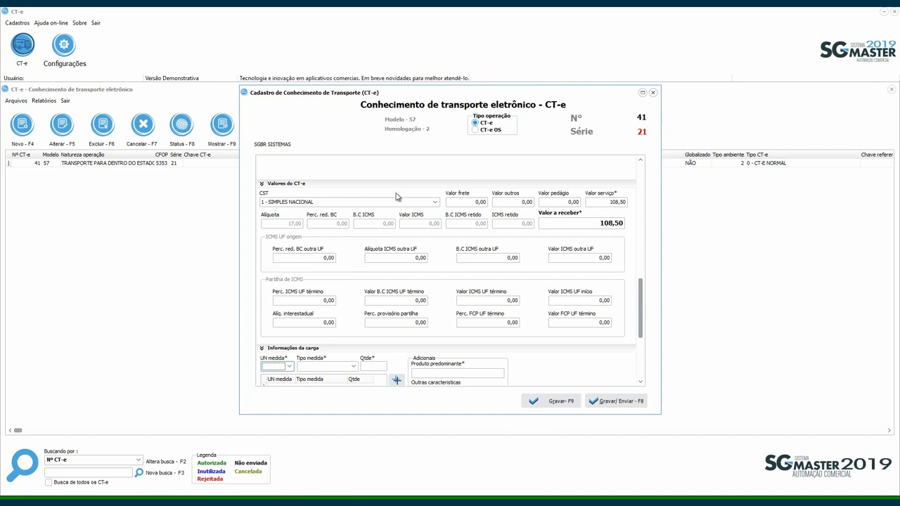
Step: Add a cargo measure under Informações da carga with unit UNIDADE, type CAIXA and quantity 1
scroll(445, 227, "down", 3)
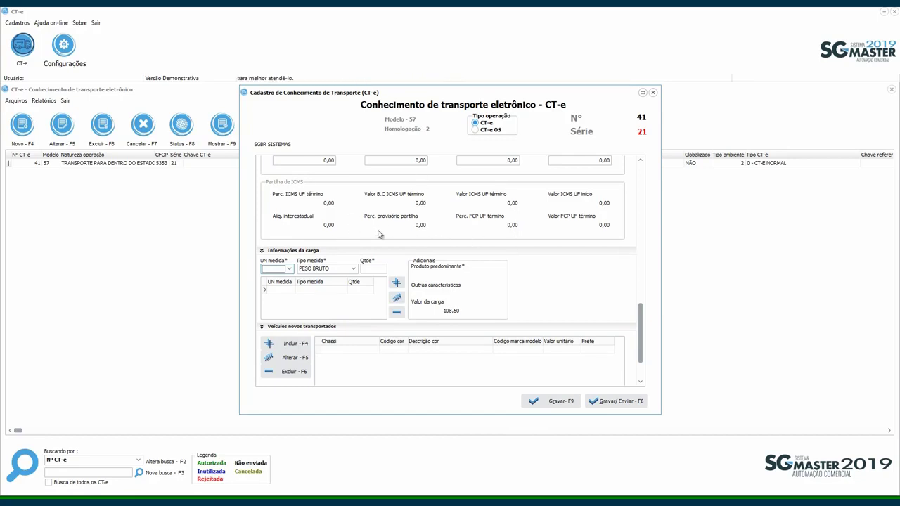
scroll(406, 244, "down", 2)
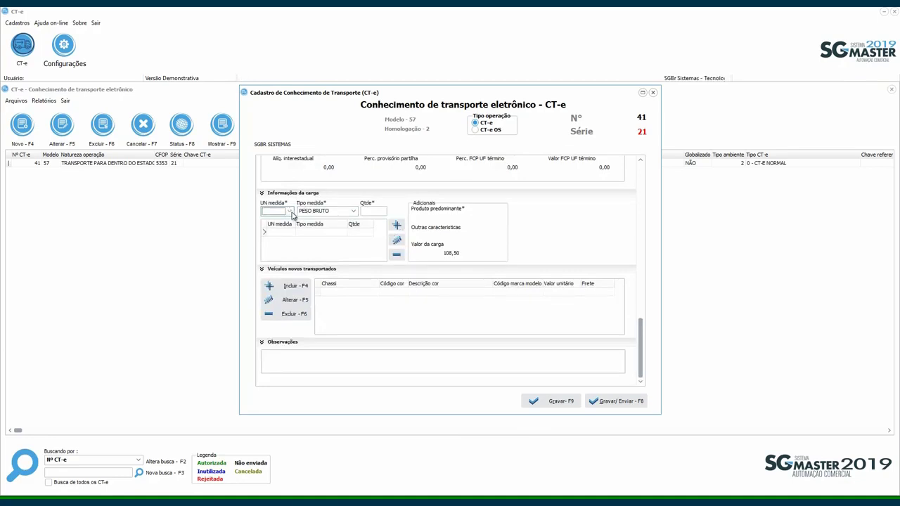
left_click(289, 212)
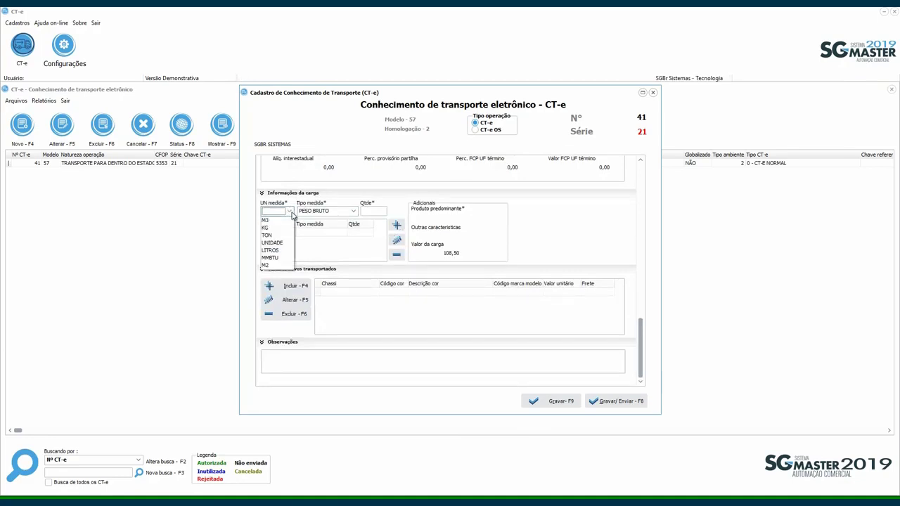
left_click(273, 243)
left_click(359, 212)
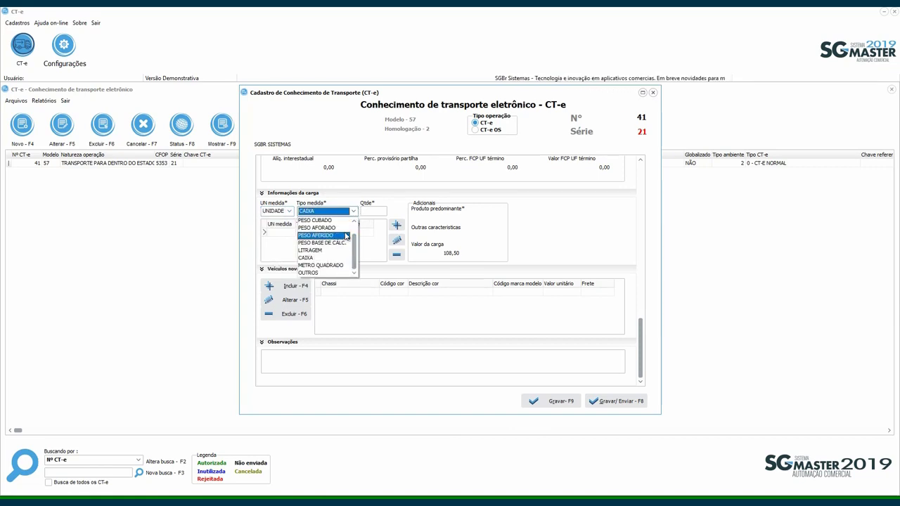
left_click(327, 257)
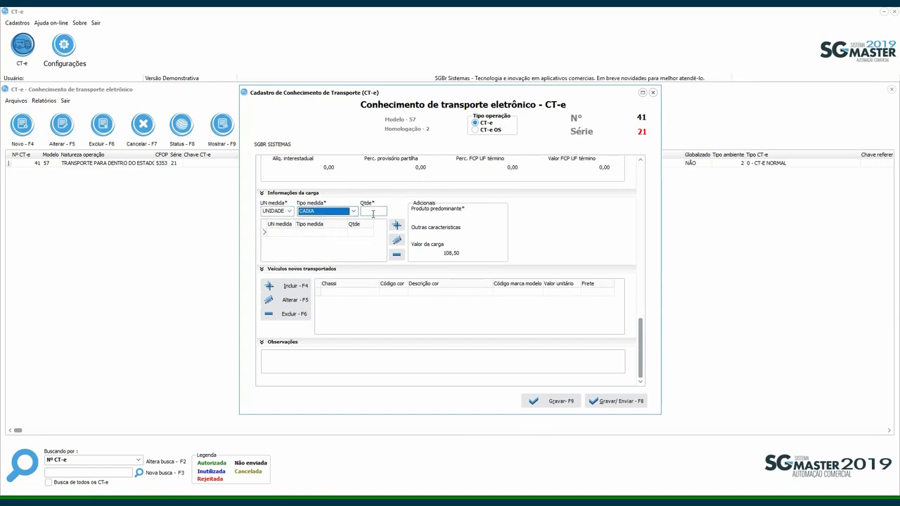
left_click(374, 211)
type("1")
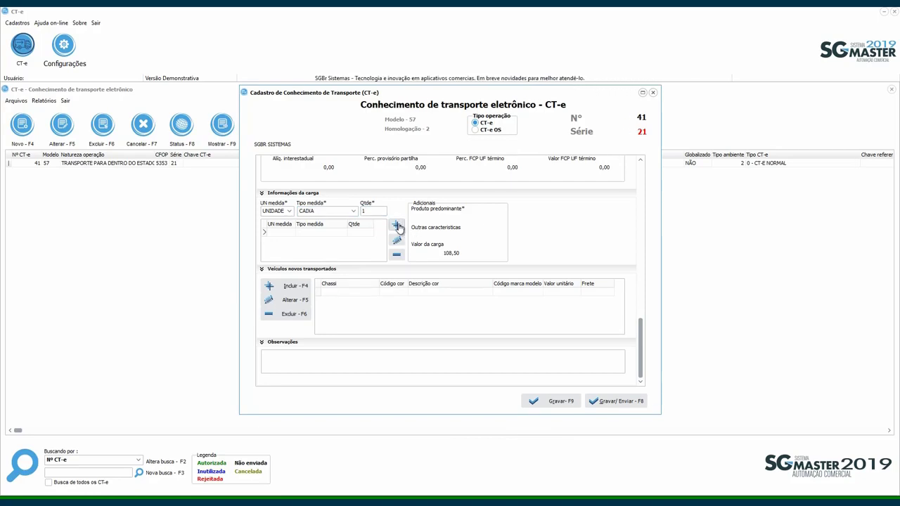
left_click(397, 225)
Step: Load the CAIXA cargo measure for editing and delete it from the list
left_click(327, 236)
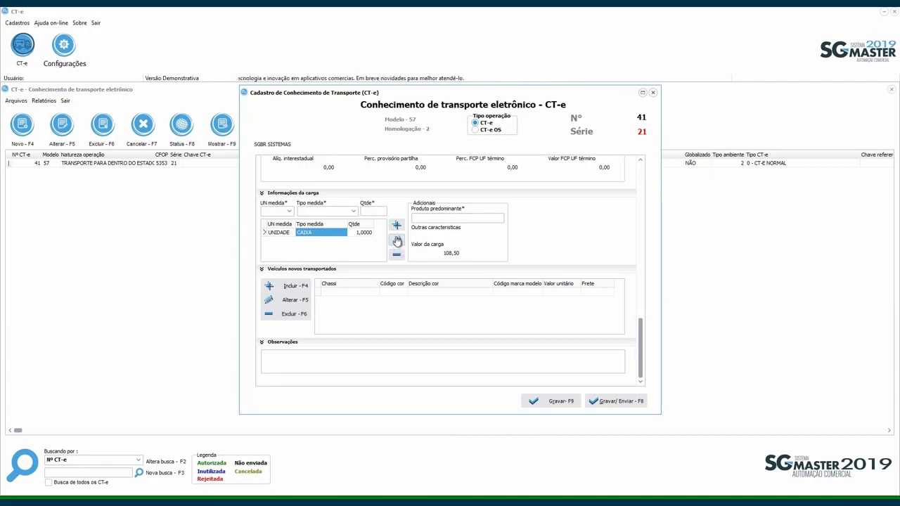
left_click(396, 254)
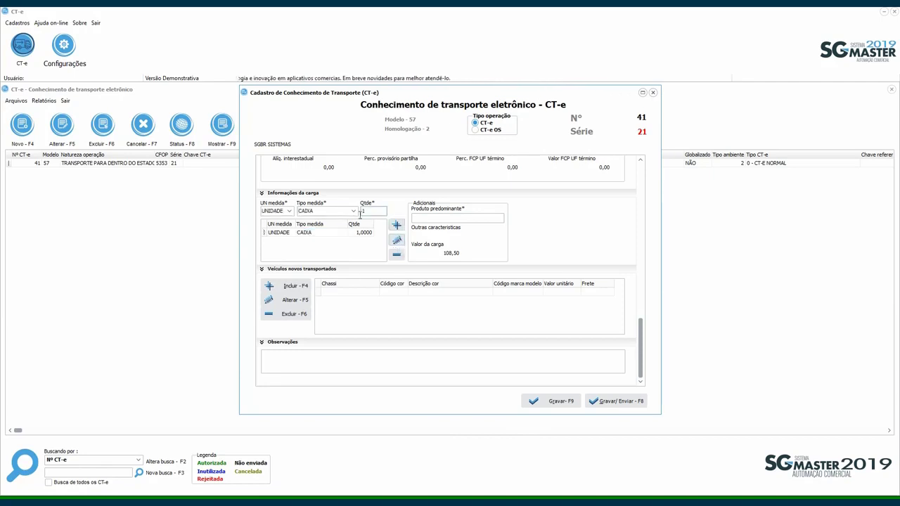
left_click(397, 256)
left_click(491, 289)
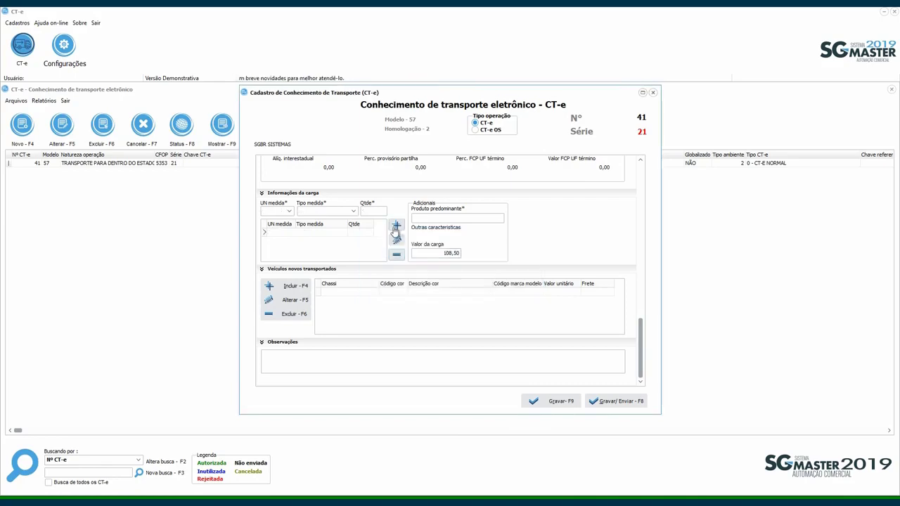
Step: Add a cargo measure again under Informações da carga with unit UNIDADE, type CAIXA and quantity 1
left_click(290, 212)
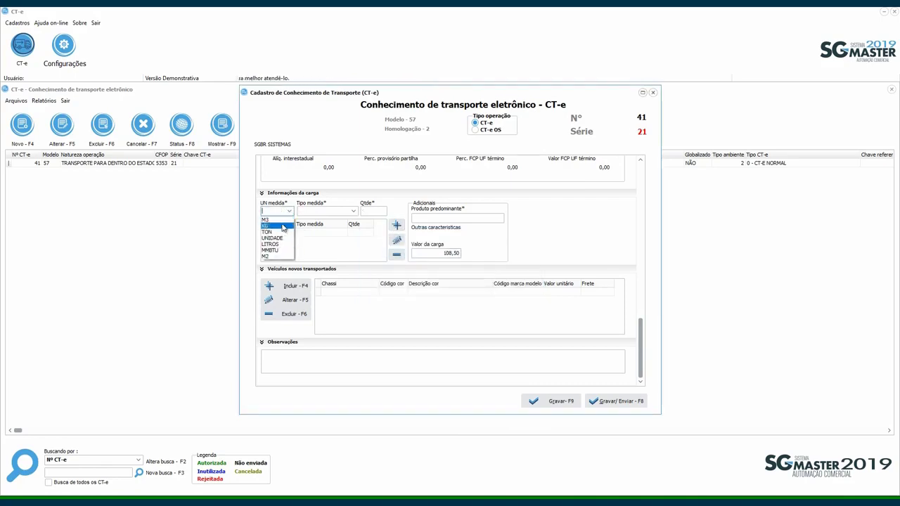
type("UNIDADE")
key("Tab")
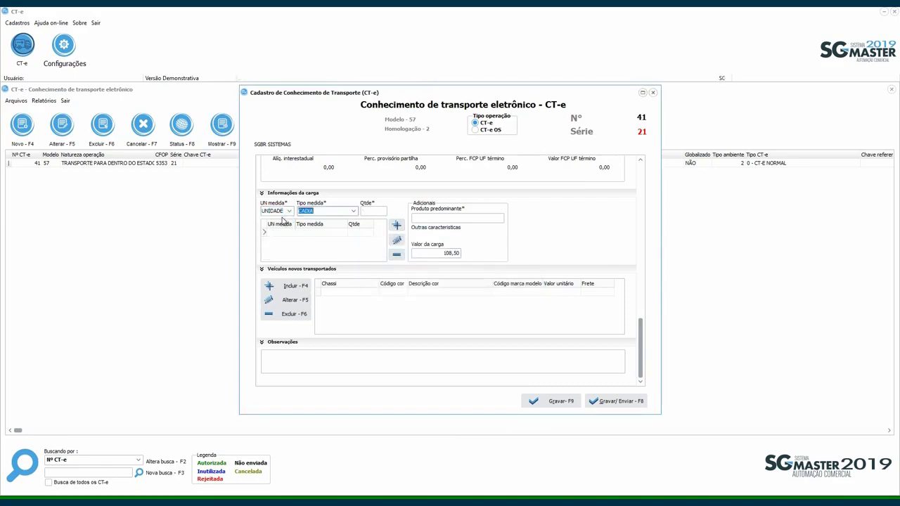
key("Return")
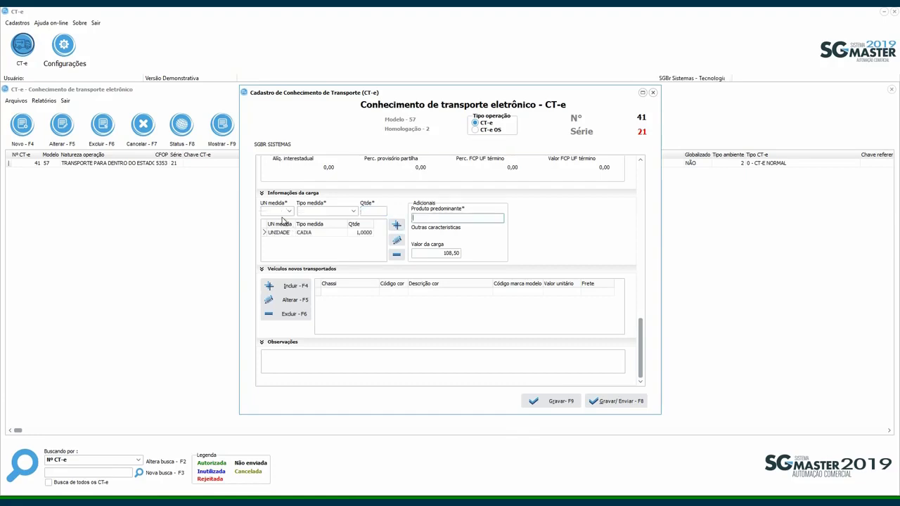
Step: Set the cargo's Produto predominante to TESTE, leave Outras características blank and check the Valor da carga
left_click(449, 220)
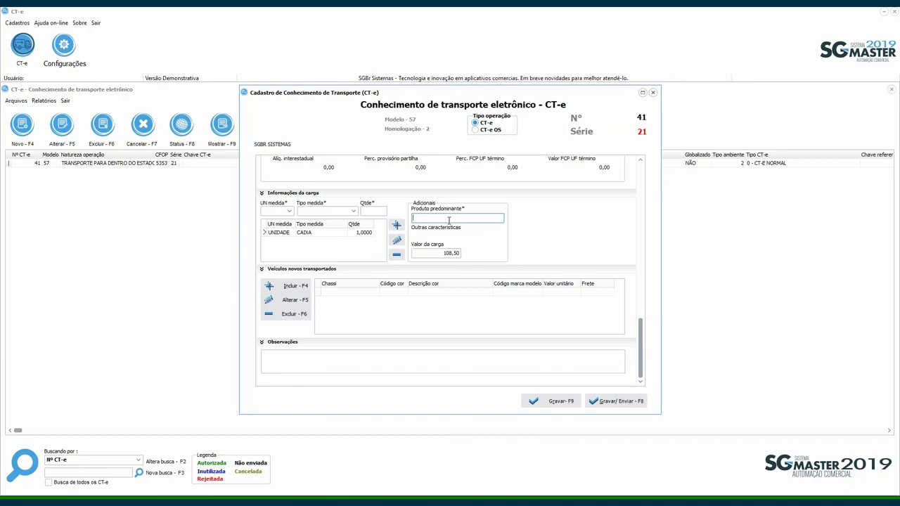
left_click(451, 235)
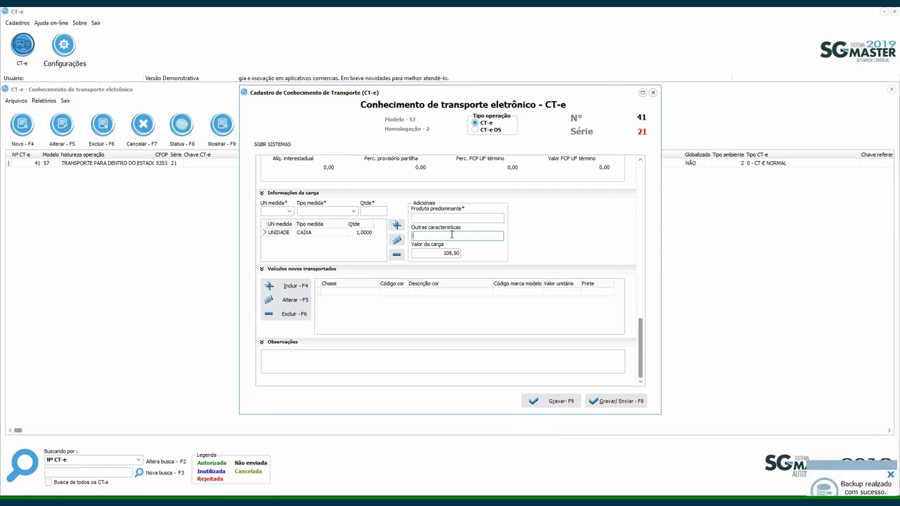
left_click(444, 218)
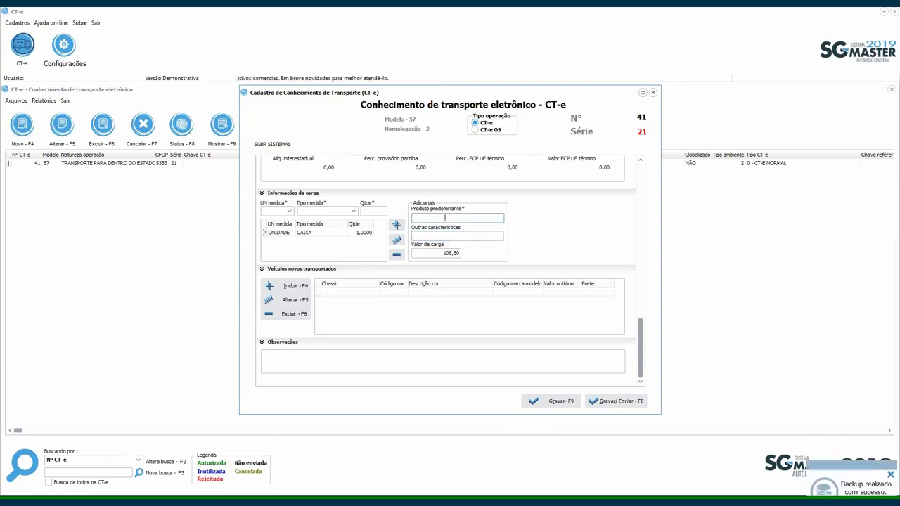
left_click(446, 254)
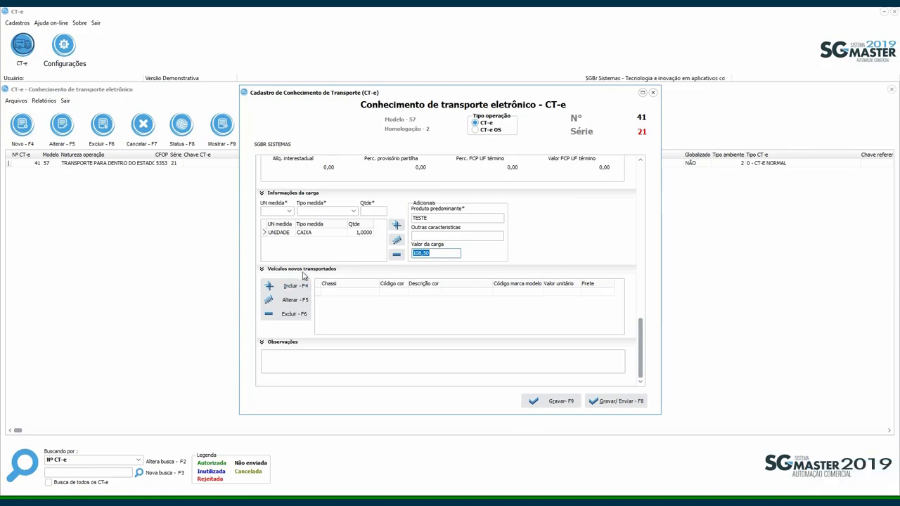
left_click(422, 293)
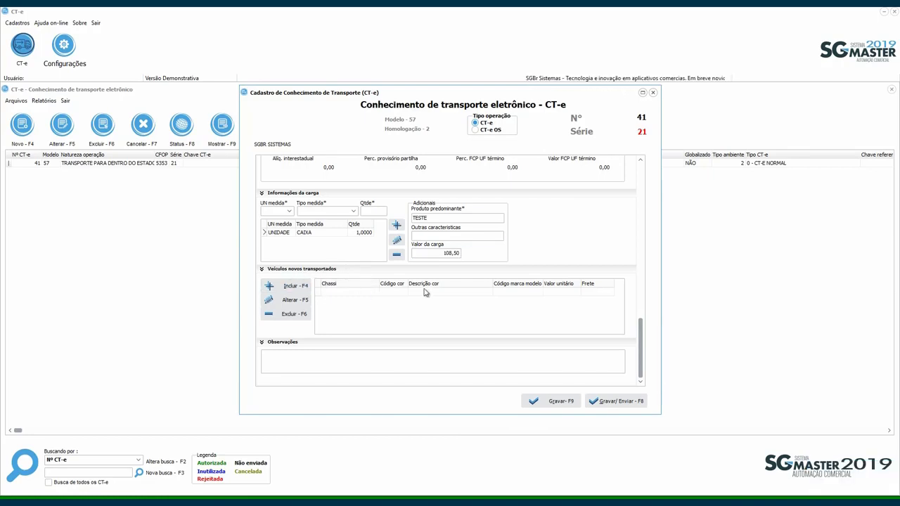
Step: Open a new entry under Veículos novos transportados, review its colour, chassis, model and value fields, and close it without saving
left_click(291, 287)
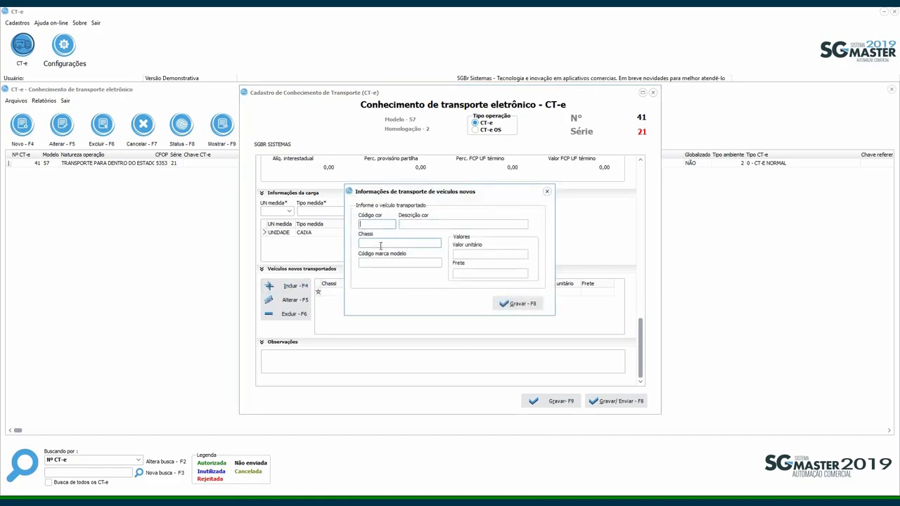
left_click(411, 224)
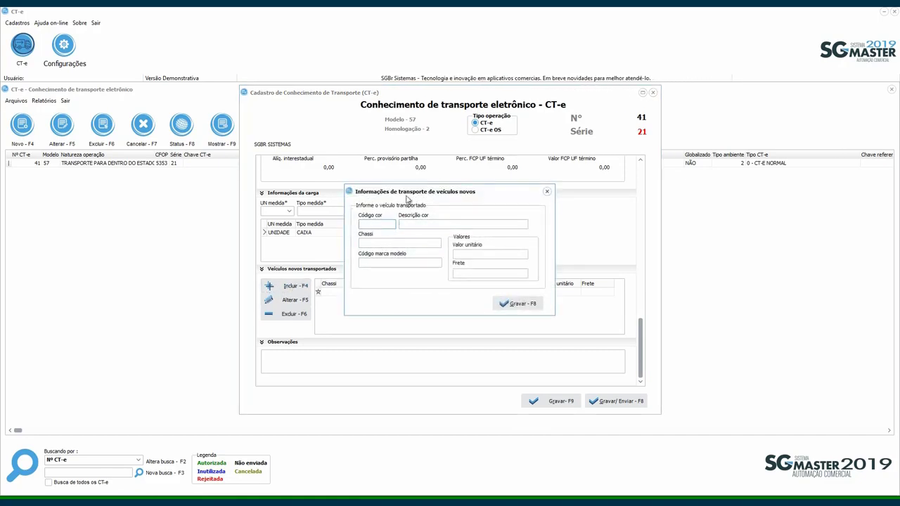
key("shift+Tab")
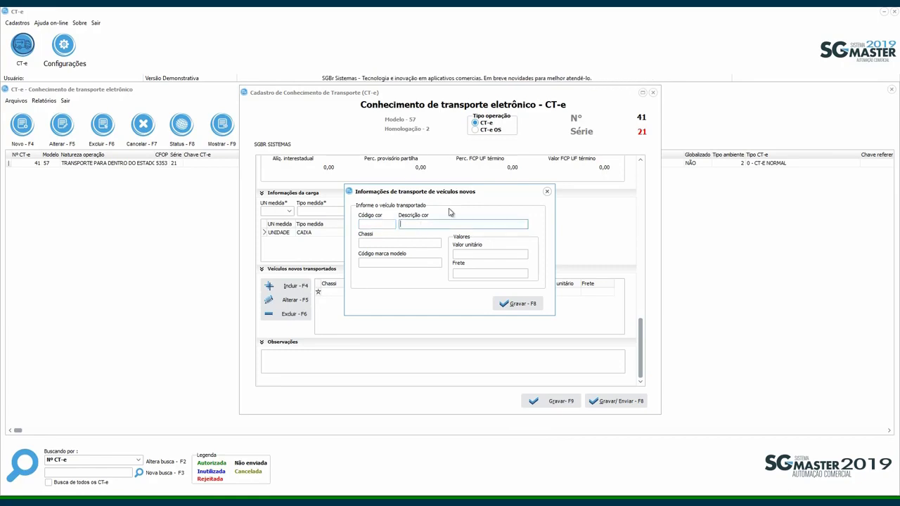
key("Tab")
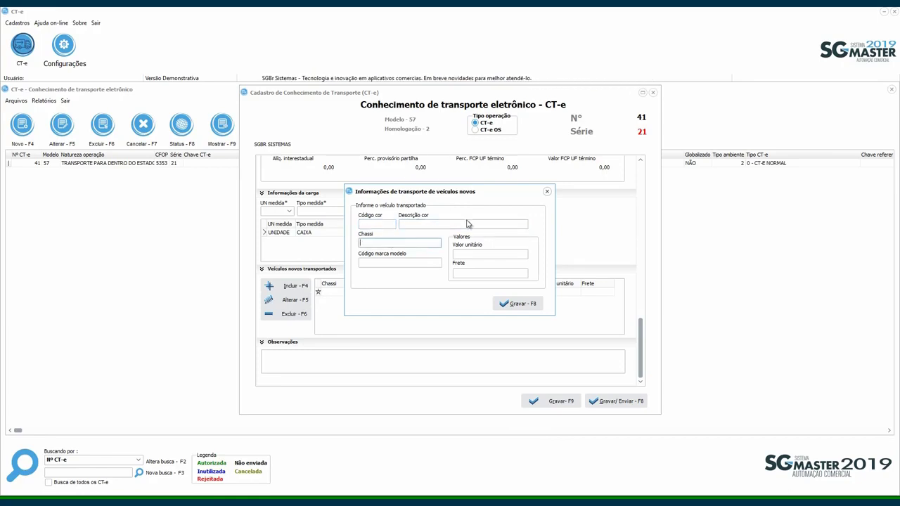
left_click(433, 261)
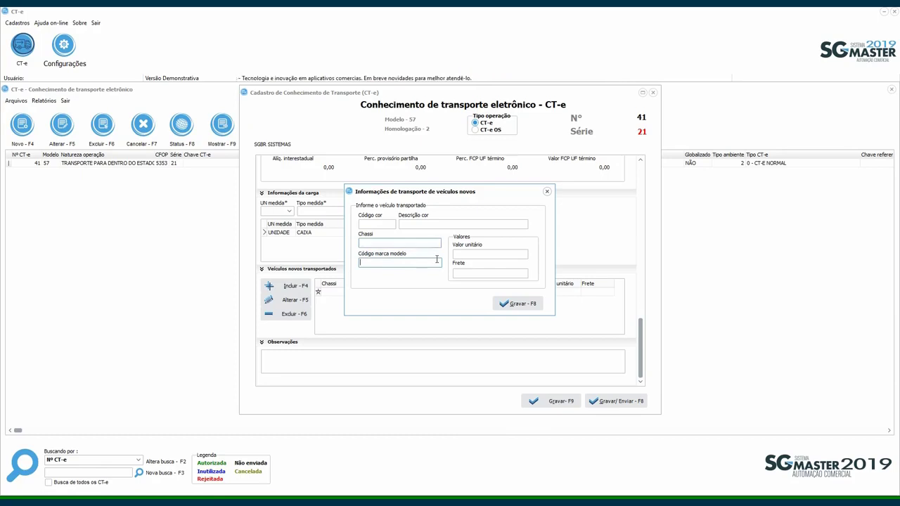
left_click(494, 255)
key("Tab")
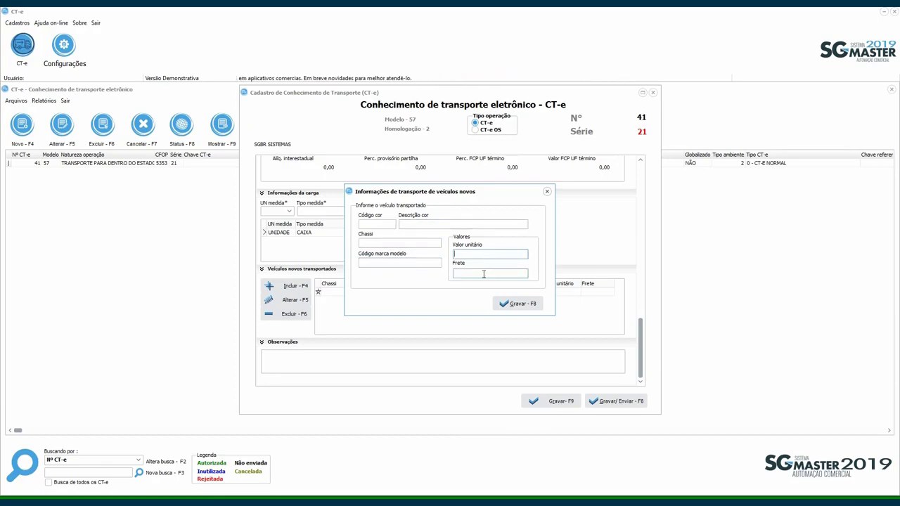
left_click_drag(442, 196, 463, 205)
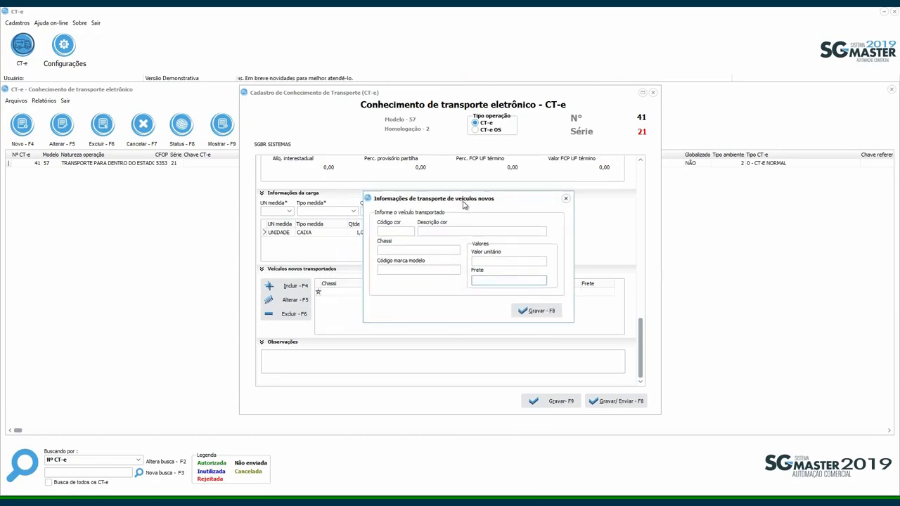
left_click(564, 201)
Step: Save the completed CT-e record with the Observações left blank
left_click_drag(641, 336, 642, 317)
scroll(510, 273, "down", 2)
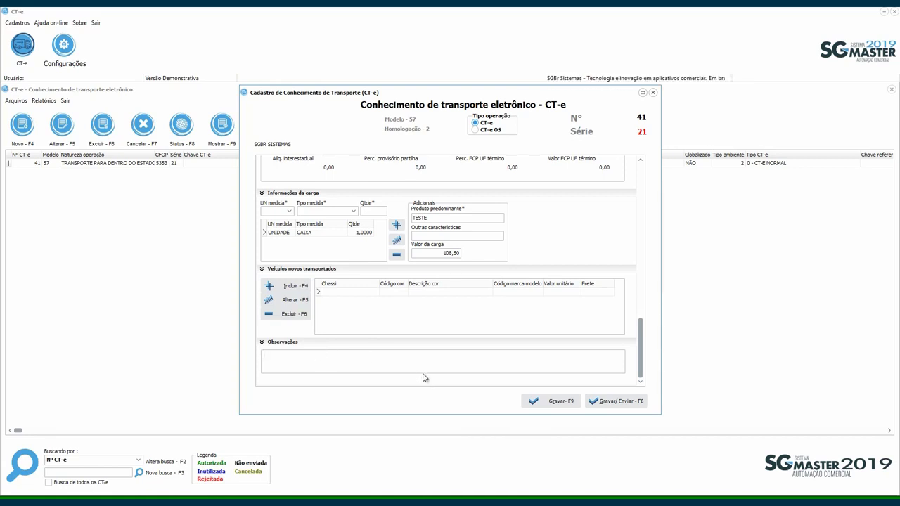
left_click(561, 401)
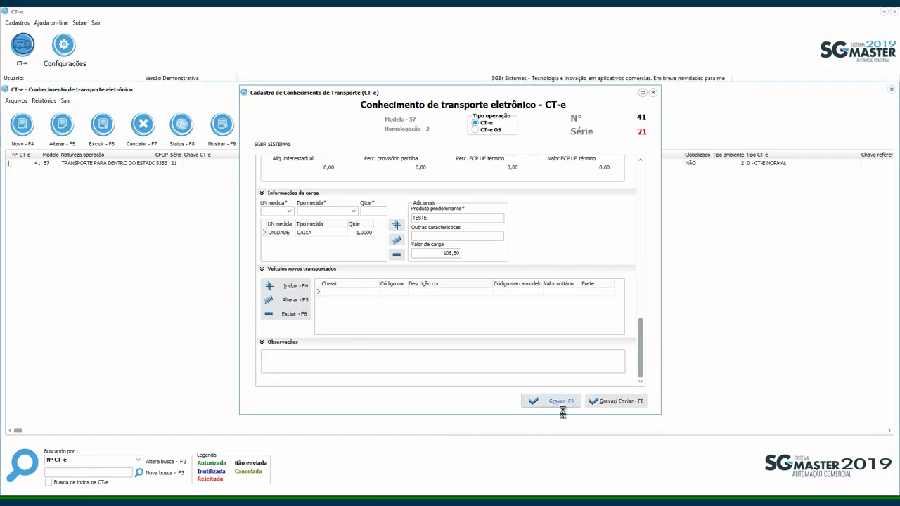
Step: Open CT-e 41, review its DACTE preview with the print and save options, and return to the list to check its Status envio
double_click(129, 166)
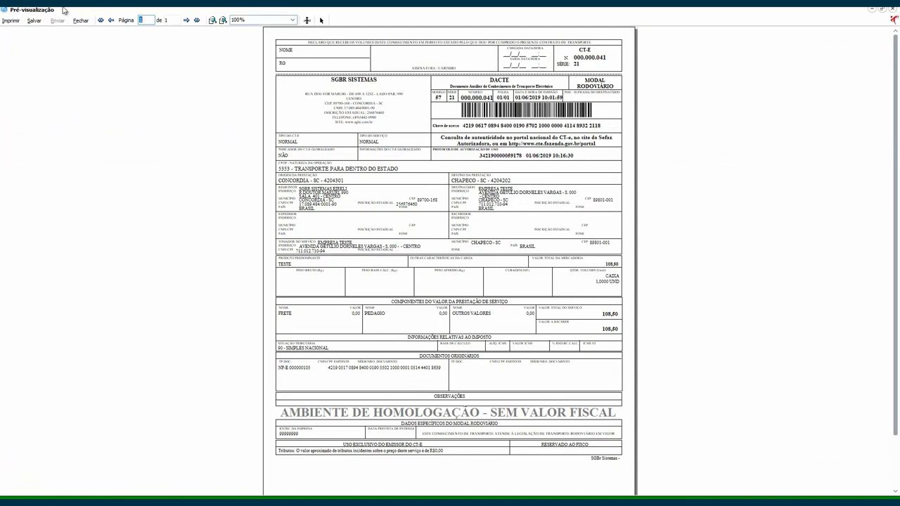
left_click(11, 21)
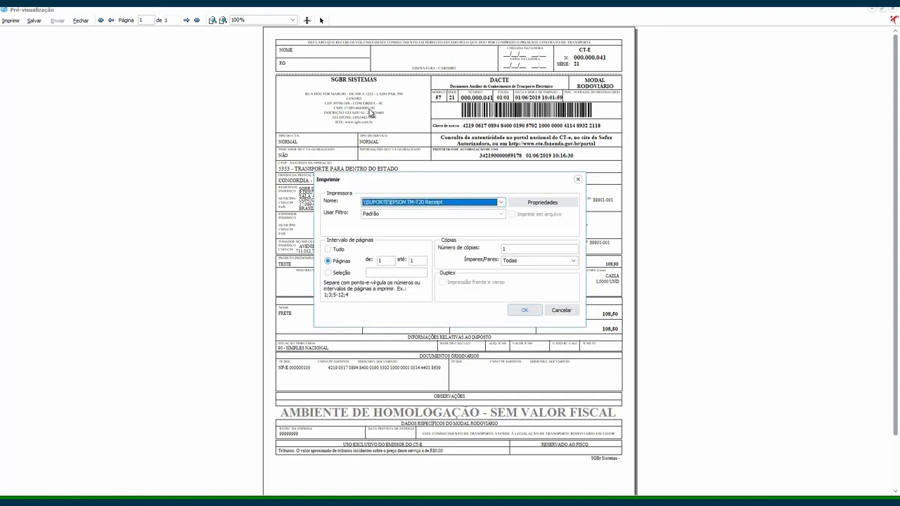
left_click(579, 180)
left_click(31, 22)
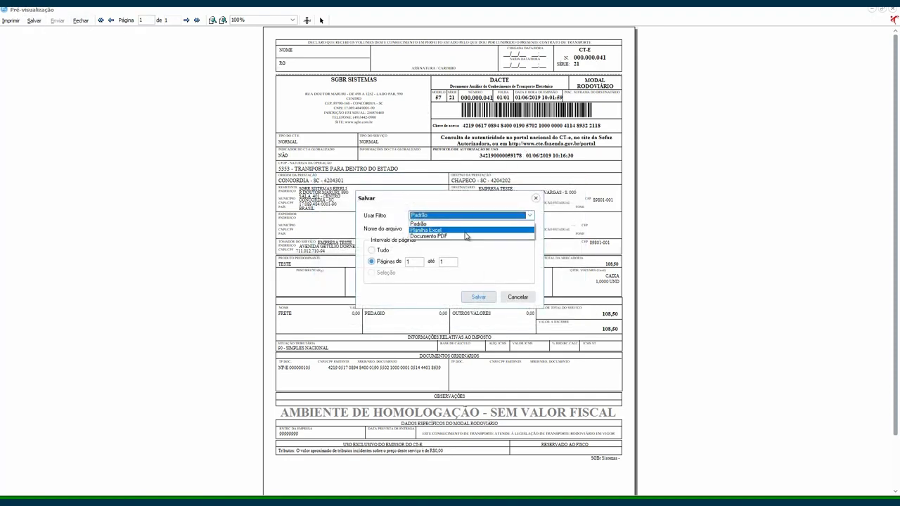
left_click(536, 198)
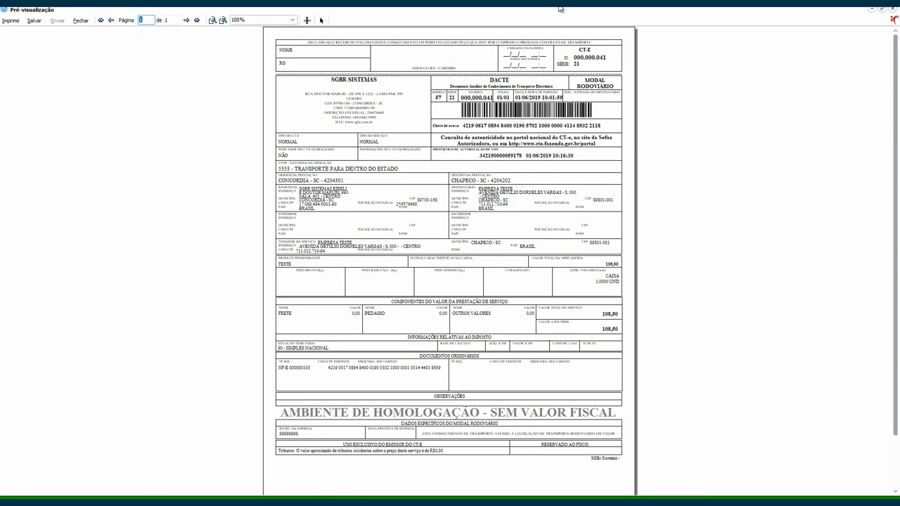
left_click(894, 17)
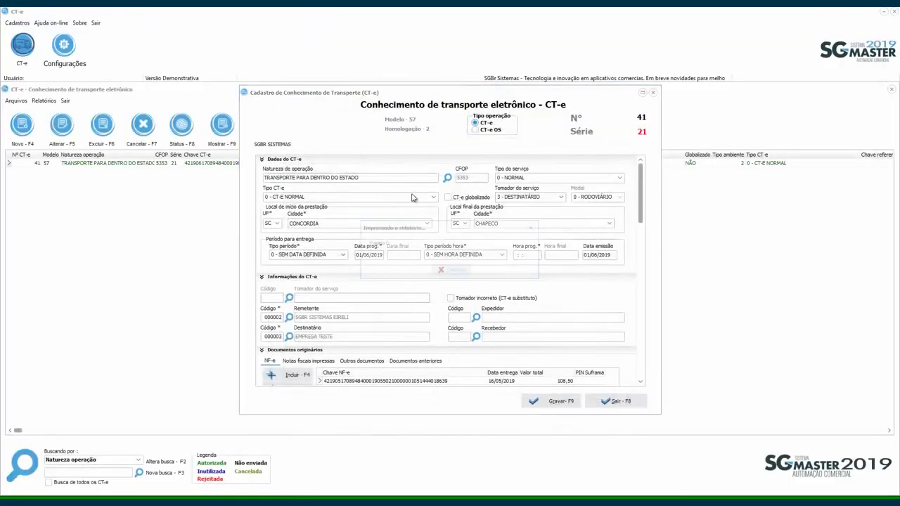
left_click(310, 166)
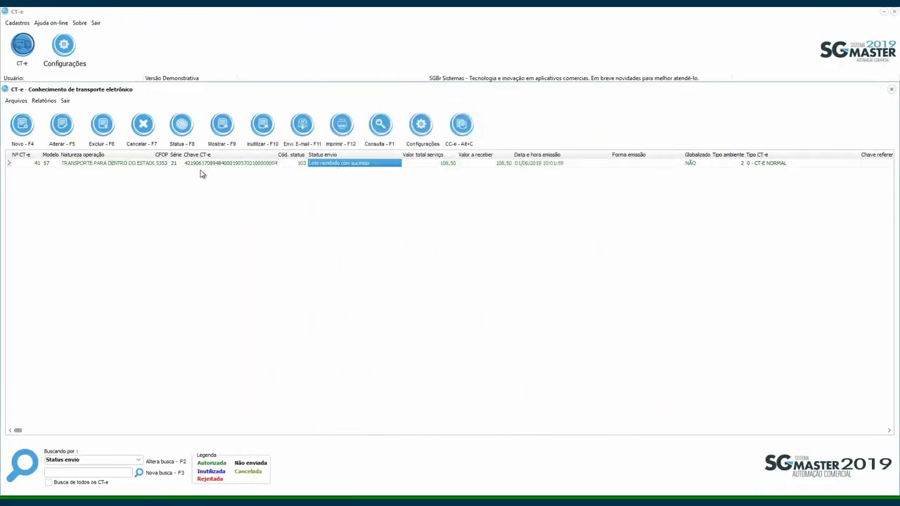
left_click(110, 165)
Step: Start a new record with operation type CT-e OS and keep Tipo CT-e at 0 - CT-E NORMAL after viewing the alternatives
left_click(23, 133)
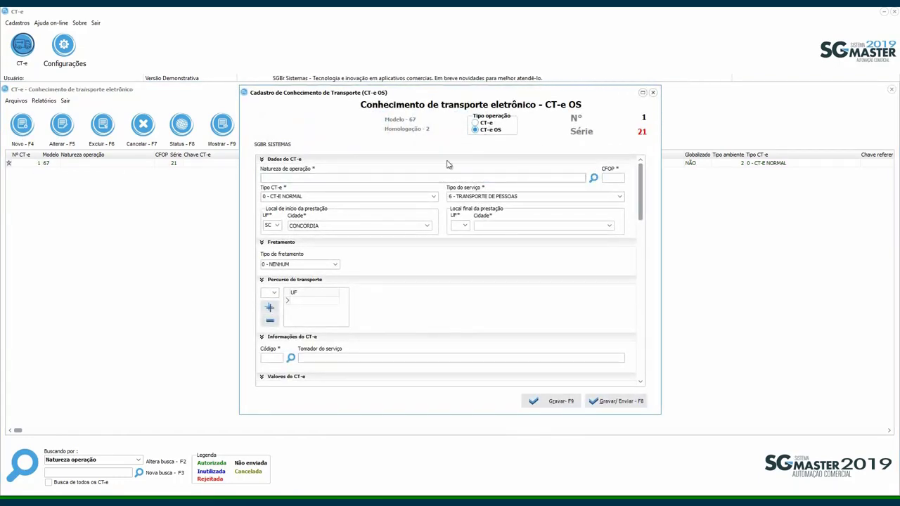
left_click(434, 198)
left_click(434, 197)
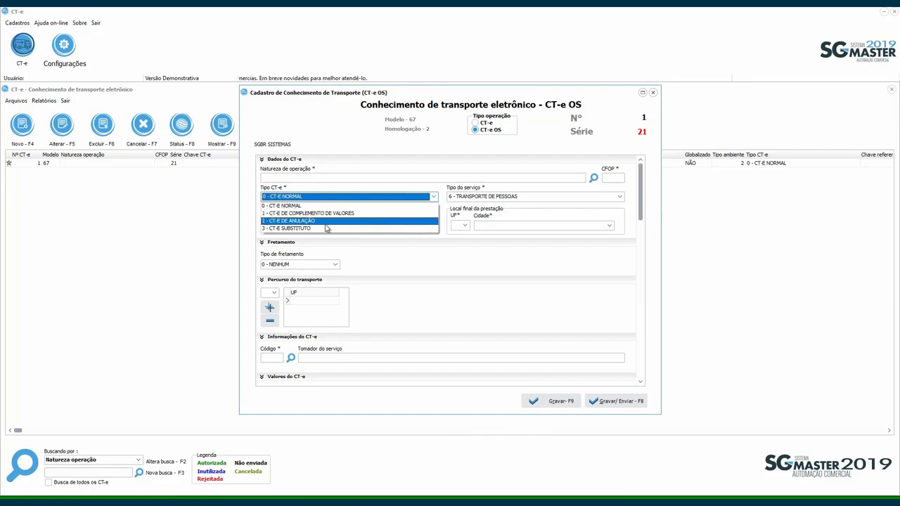
left_click(417, 188)
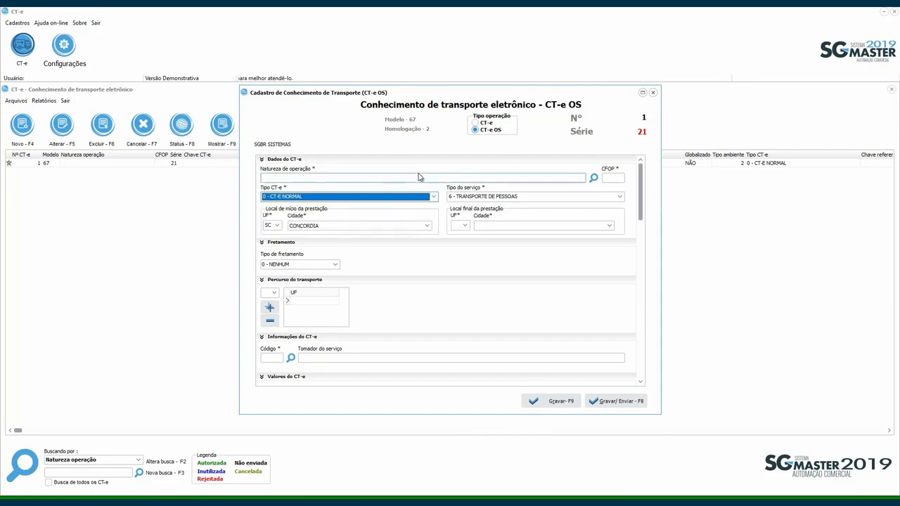
Step: Try Tipo do serviço as 7 - TRANSPORTE DE VALORES and 8 - EXCESSO DE BAGAGEM, and return it to 6 - TRANSPORTE DE PESSOAS
left_click(576, 198)
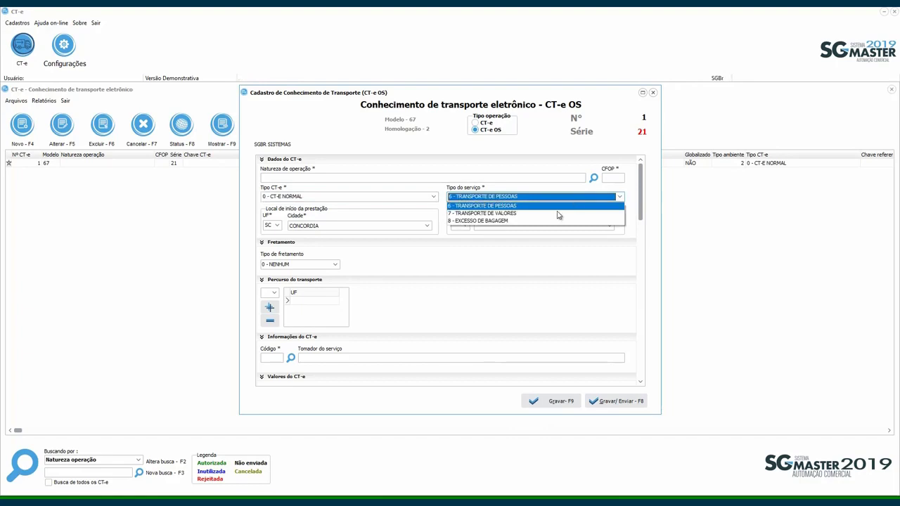
left_click(515, 214)
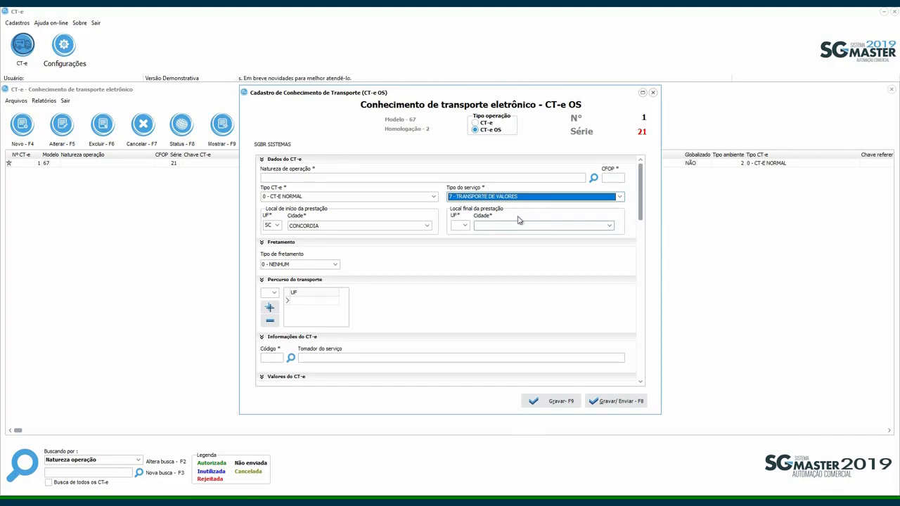
left_click(526, 197)
left_click(525, 221)
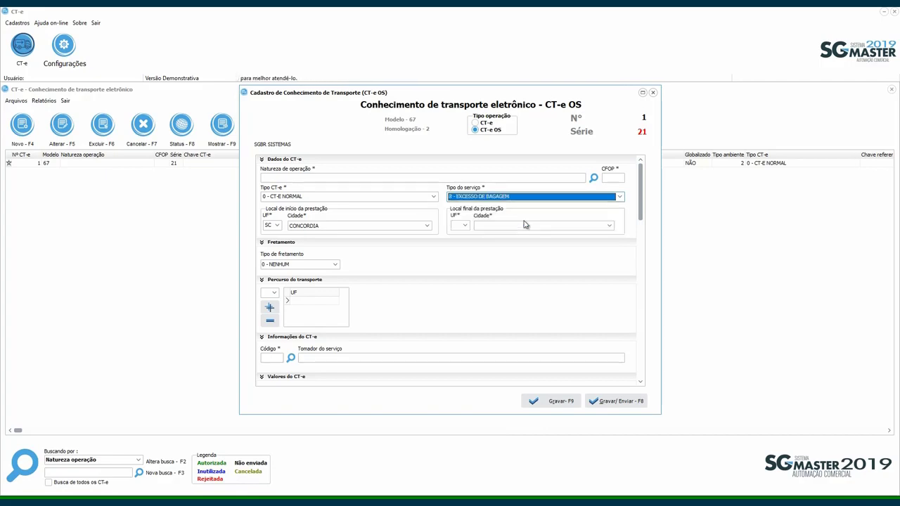
left_click(518, 199)
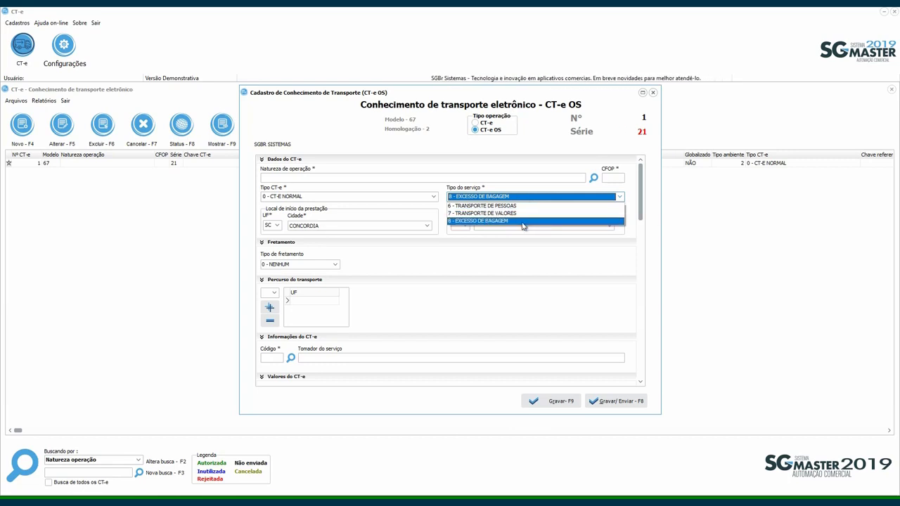
left_click(507, 205)
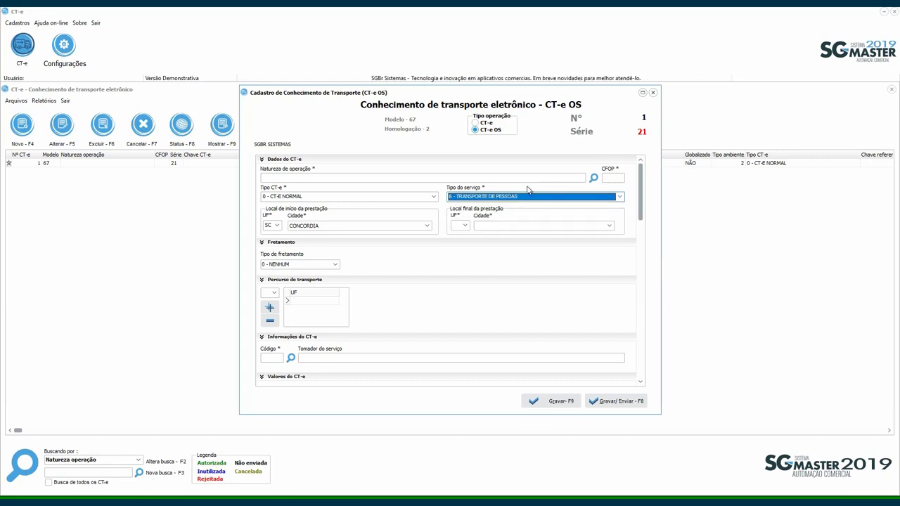
Step: Keep SC as the UF under Local de início da prestação and set the Tipo de fretamento to 1 - EVENTUAL
left_click(272, 225)
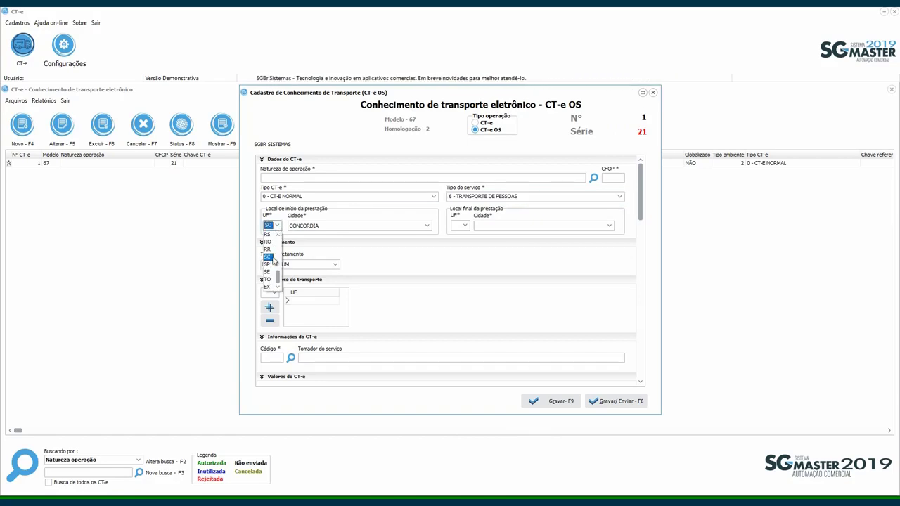
left_click(268, 257)
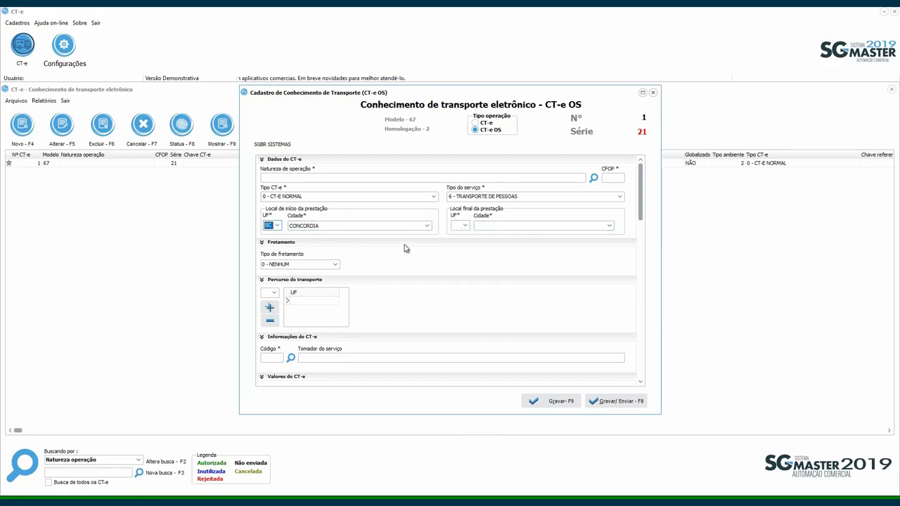
left_click(336, 265)
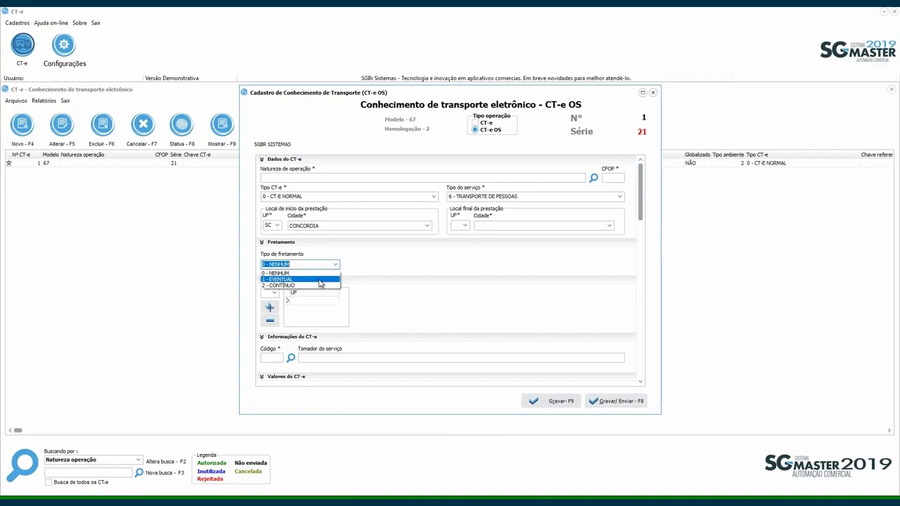
left_click(321, 280)
left_click(372, 265)
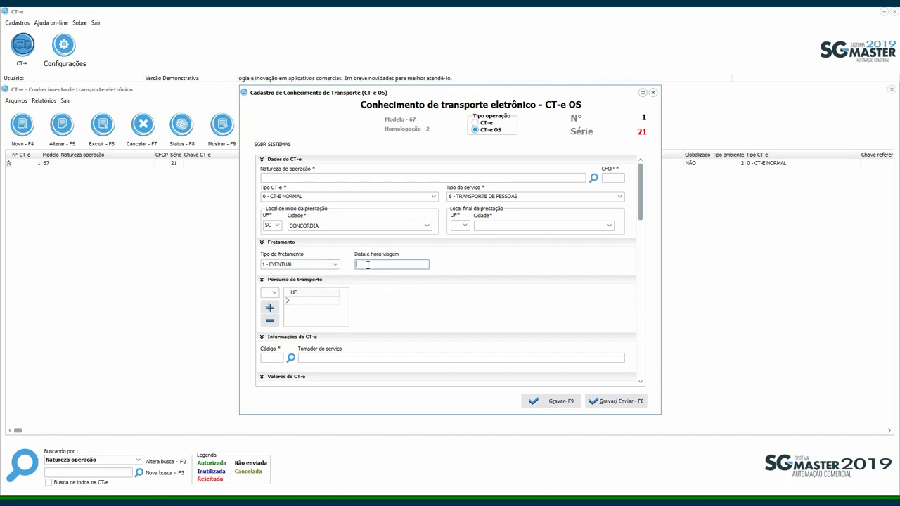
Step: Set the Tipo de fretamento to 2 - CONTÍNUO and view the UF options under Percurso do transporte
left_click(310, 264)
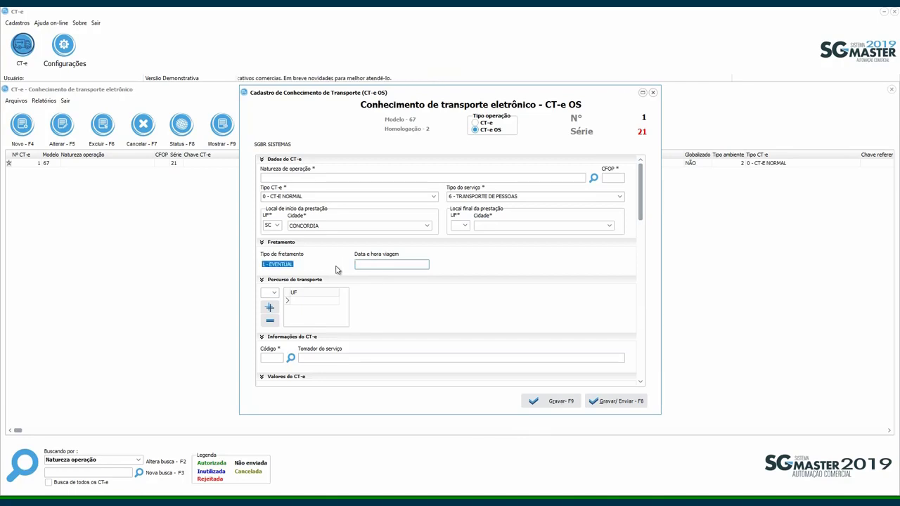
left_click(310, 286)
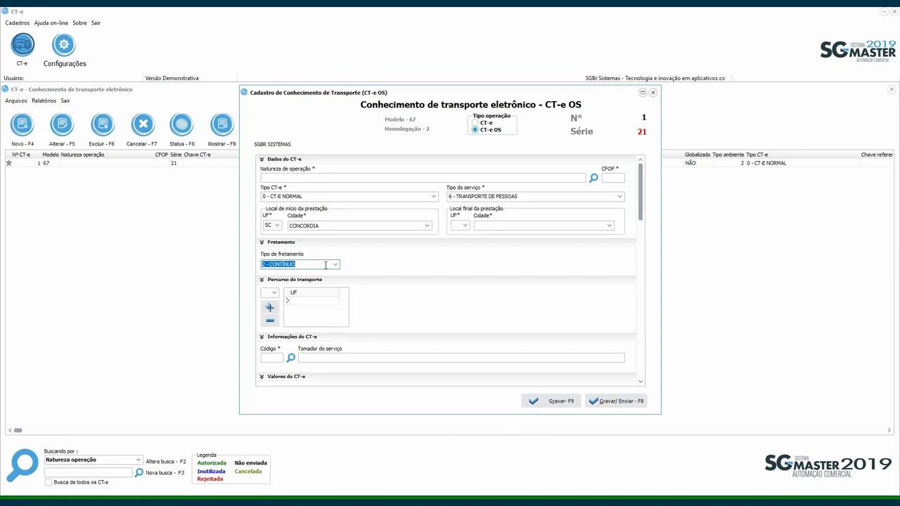
left_click(275, 294)
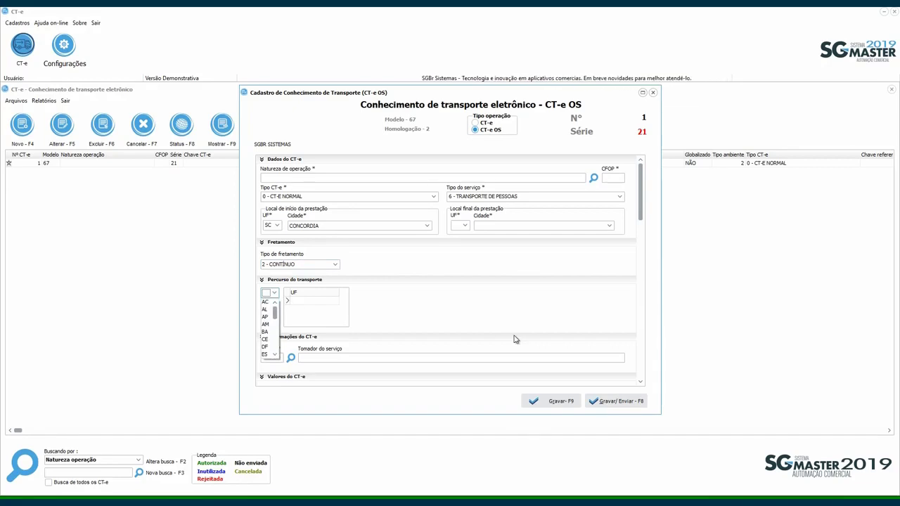
Step: Set the Local de início da prestação to UF PR and Cidade CURITIBA
left_click(282, 228)
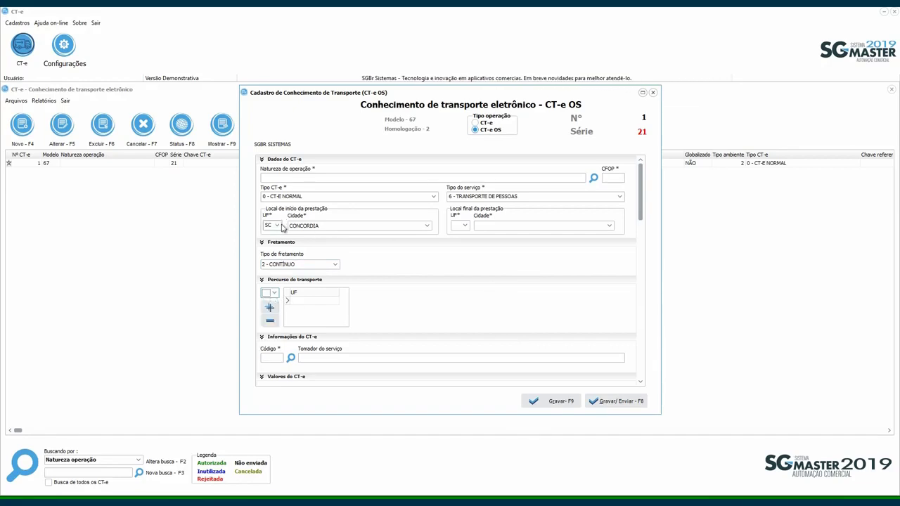
left_click(277, 226)
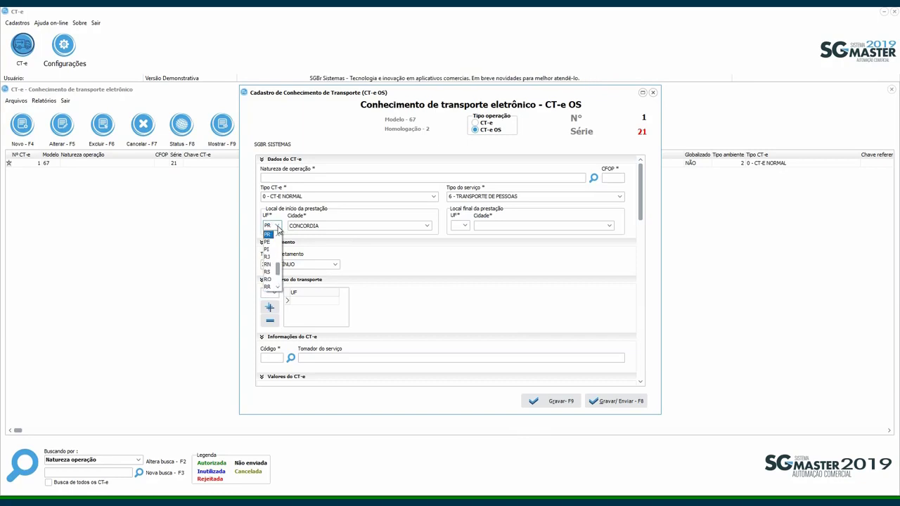
scroll(277, 233, "up", 2)
left_click(278, 232)
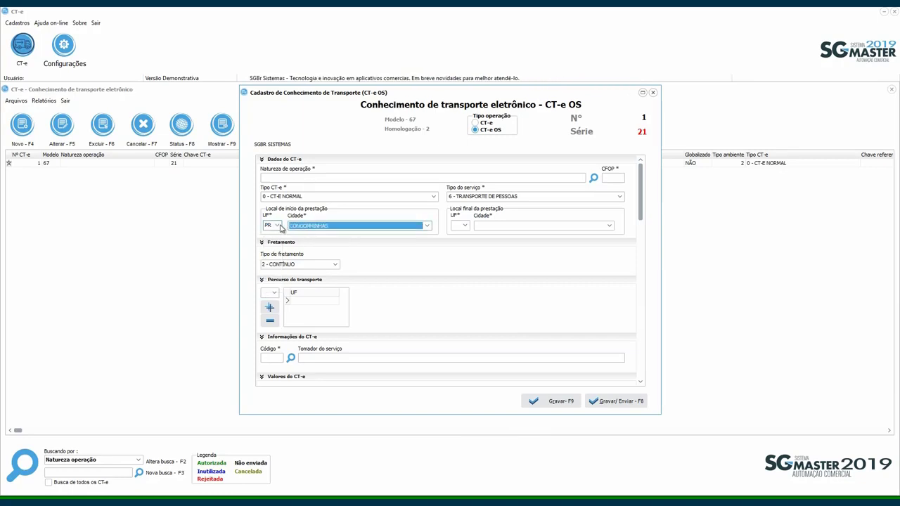
type("c")
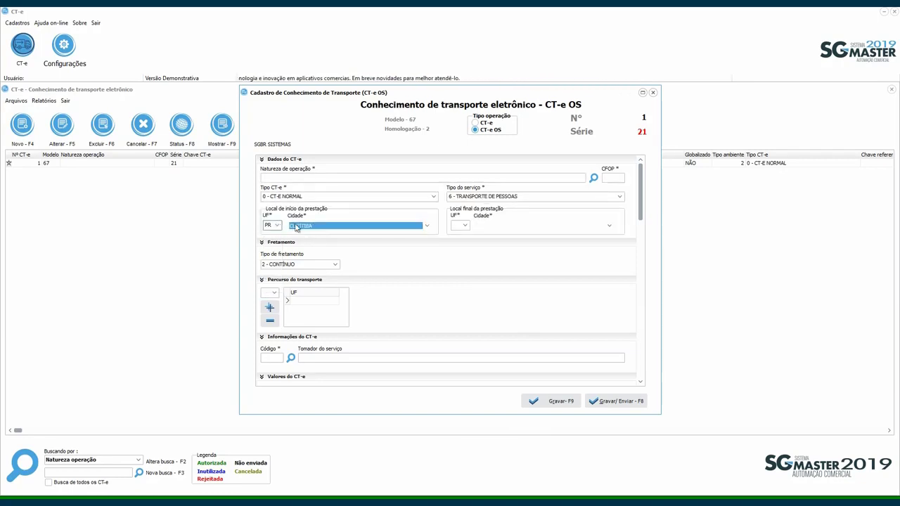
type("u")
Step: Set the Local final da prestação to UF RS and Cidade PORTO ALEGRE
key("Tab")
key("alt+Down")
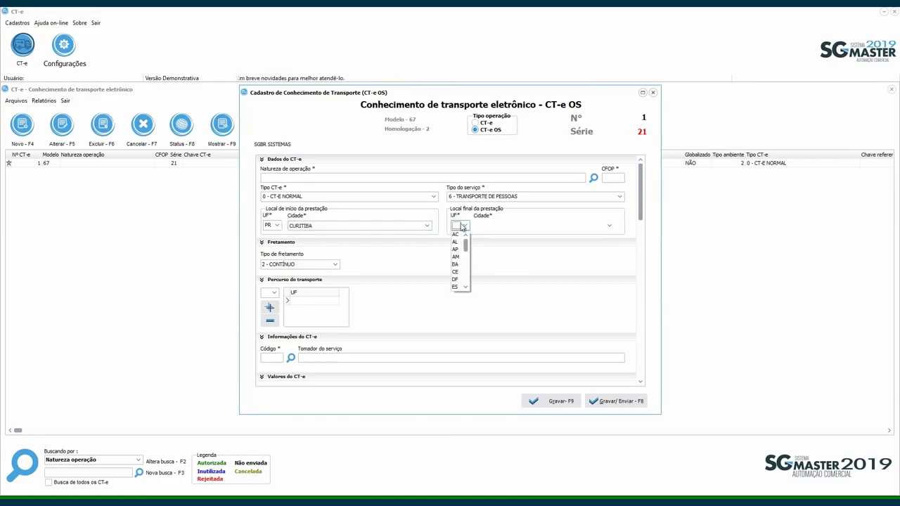
type("rs")
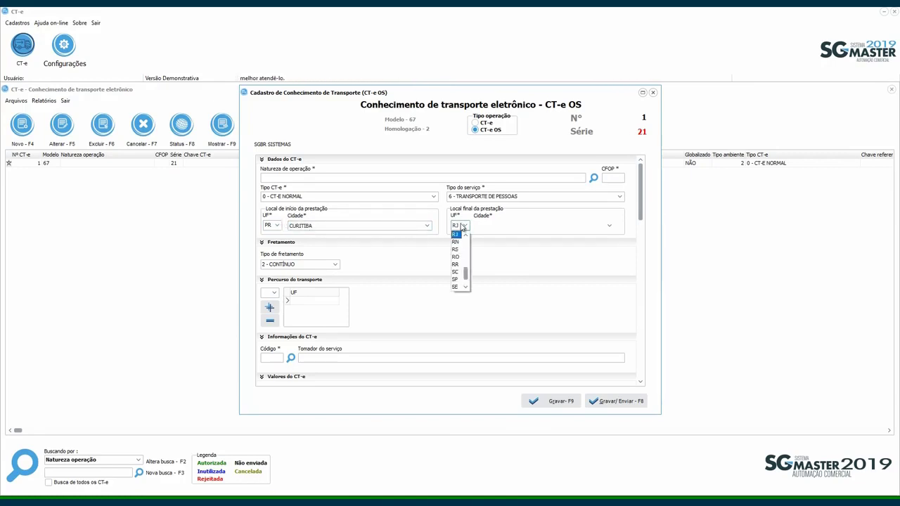
key("Tab")
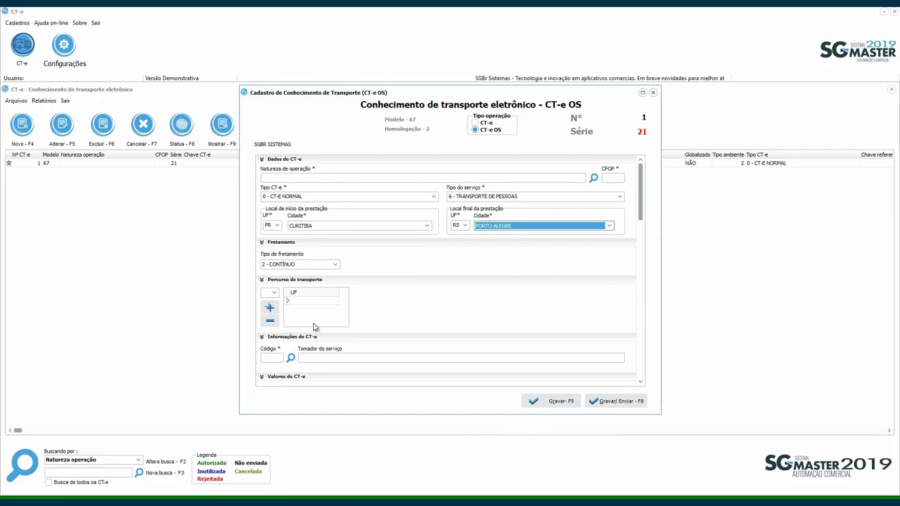
Step: Add SC to the UF list under Percurso do transporte and select its row
left_click(273, 293)
left_click(267, 324)
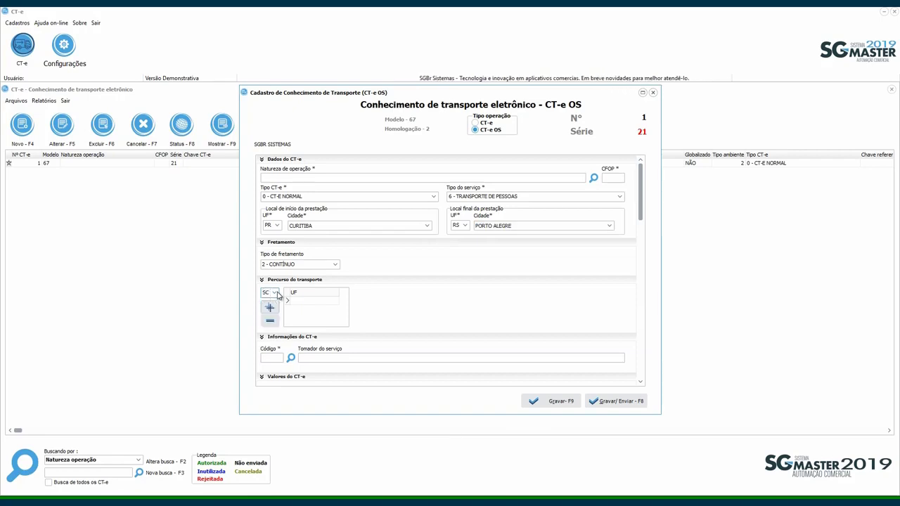
left_click(271, 308)
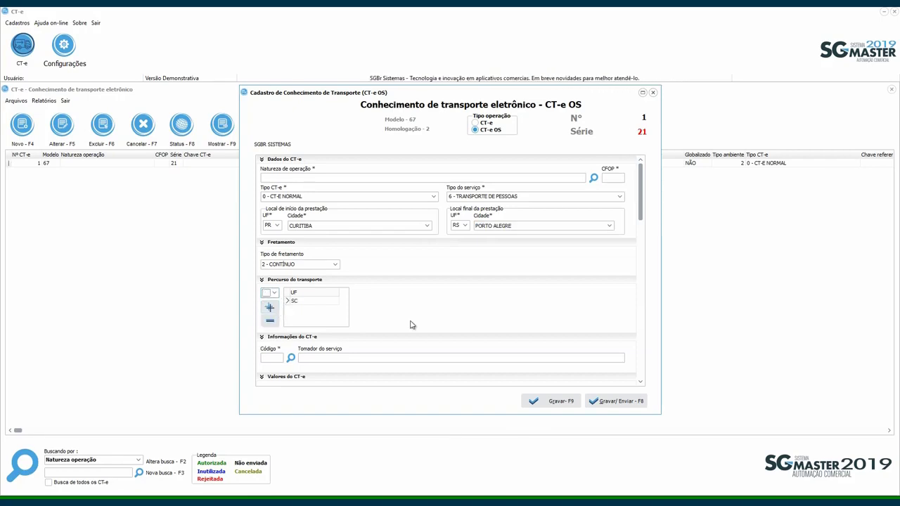
left_click(316, 301)
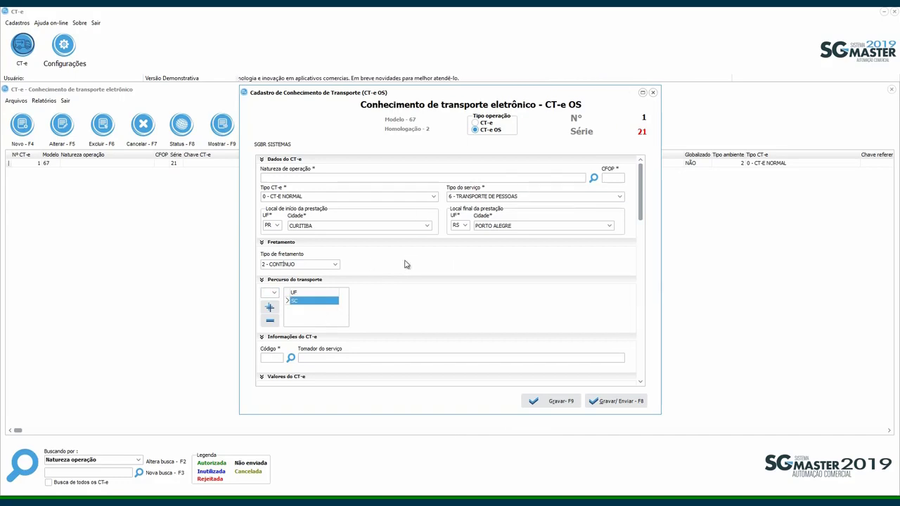
Step: Return the Local de início da prestação to SC, CONCORDIA, and remove SC from the Percurso do transporte list
left_click(276, 225)
left_click(273, 237)
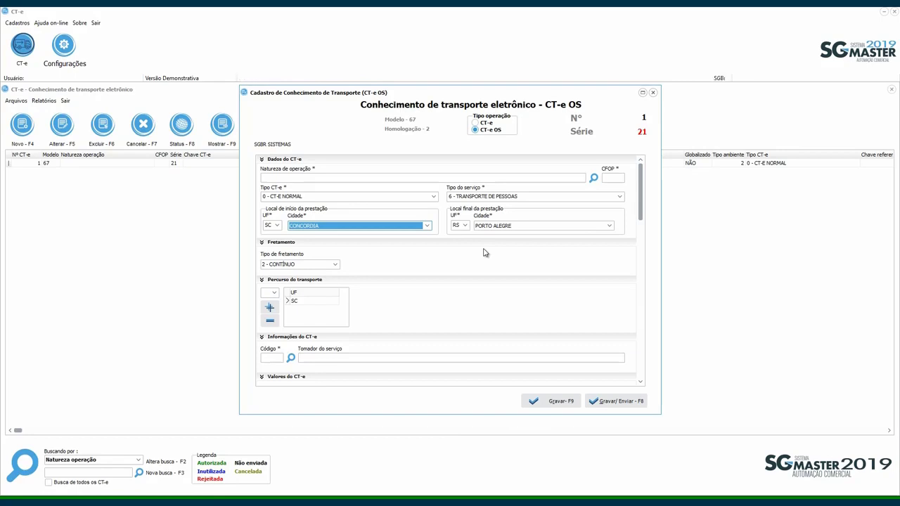
left_click(291, 302)
left_click(270, 320)
left_click(457, 288)
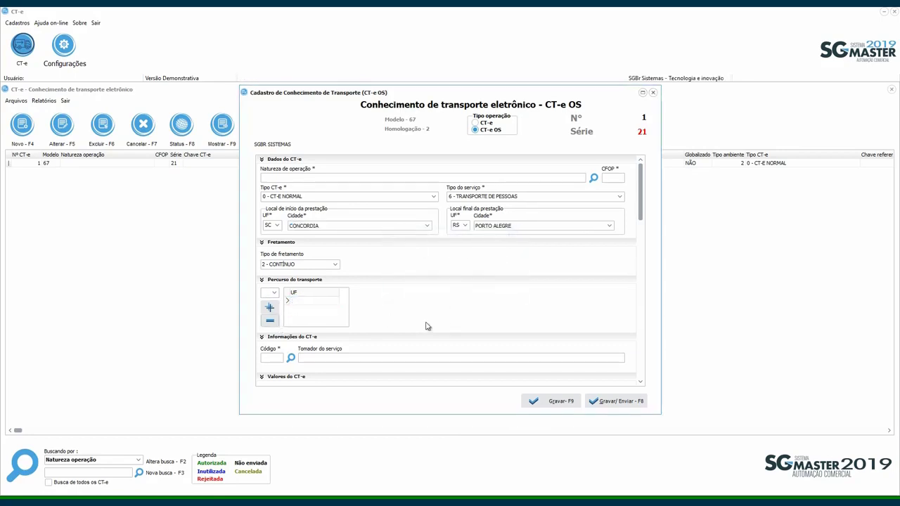
Step: Add a quantity of 16 to the list under Informações do CT-e OS
scroll(418, 293, "down", 5)
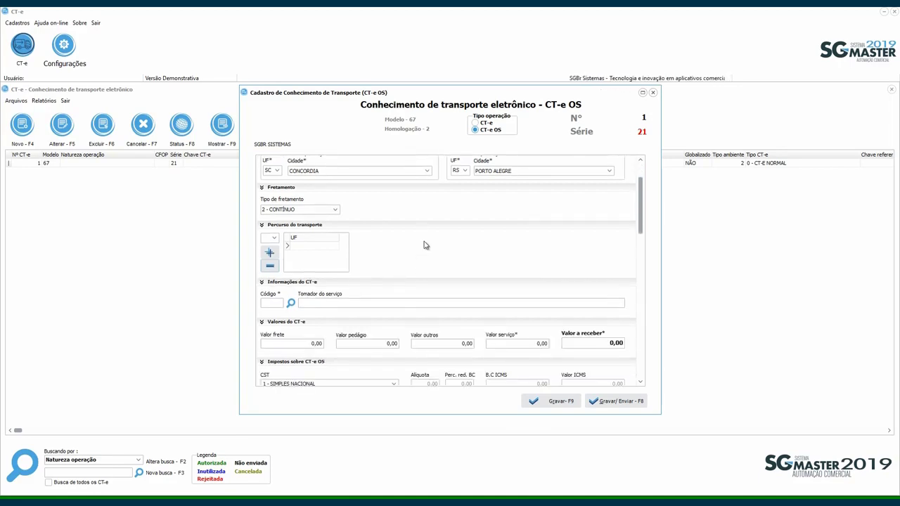
left_click(277, 249)
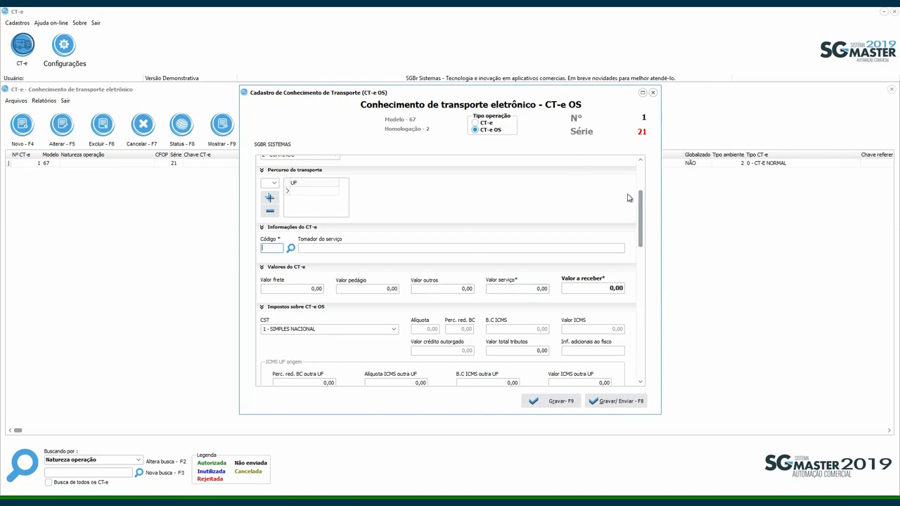
scroll(640, 203, "down", 2)
scroll(641, 207, "up", 4)
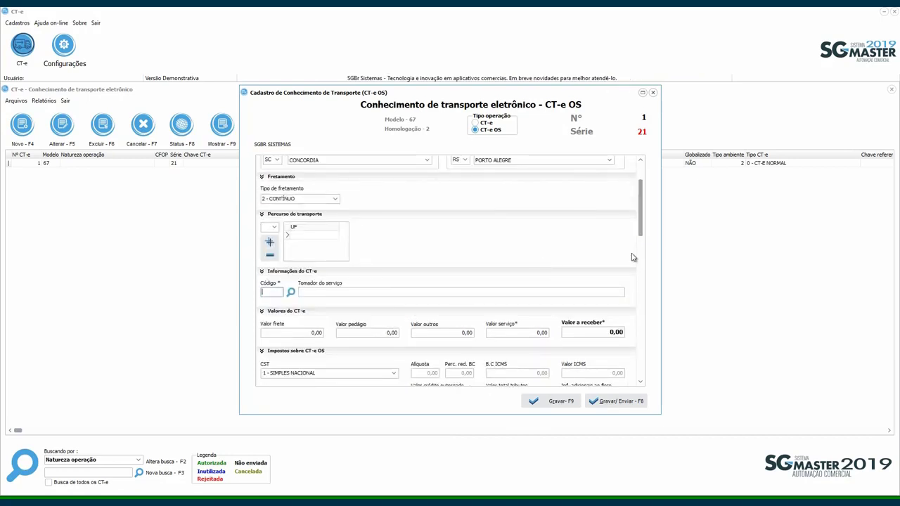
left_click_drag(640, 214, 650, 272)
scroll(650, 278, "down", 4)
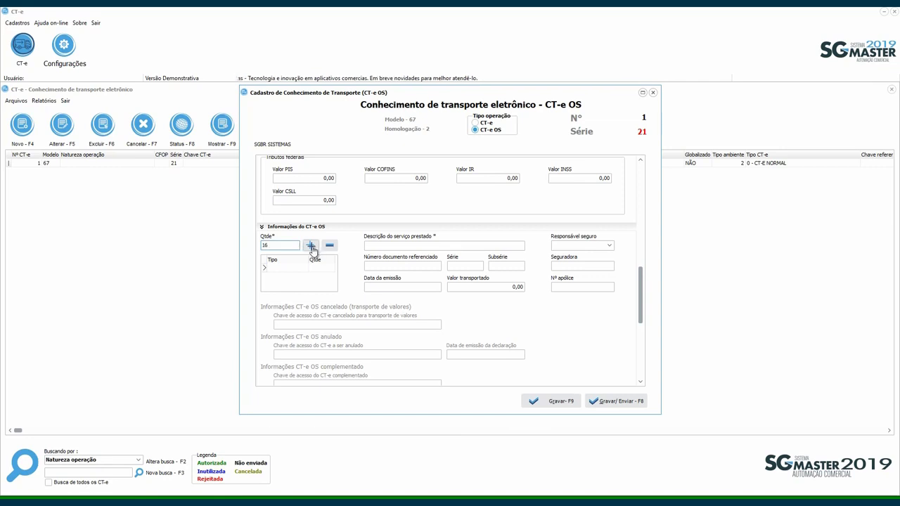
left_click(311, 246)
left_click(291, 273)
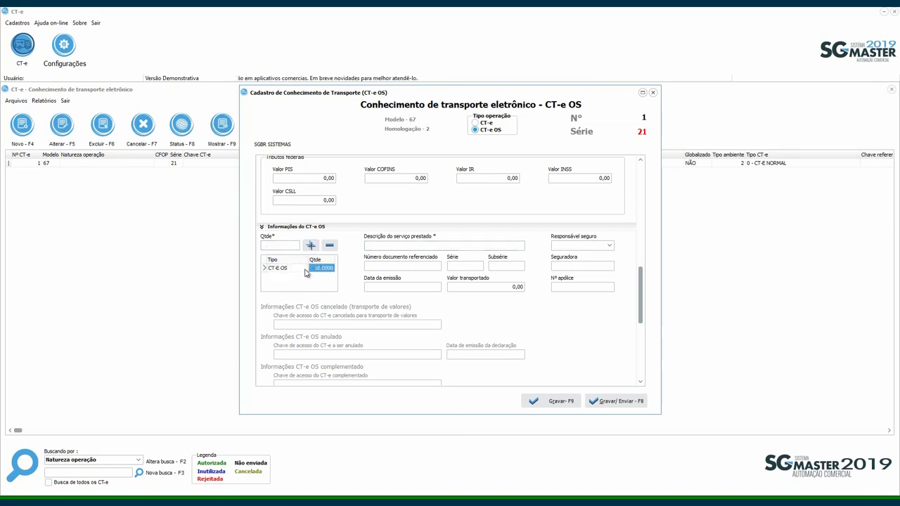
Step: Examine the service description, referenced document, transported value and insurance fields, including the Responsável seguro options
left_click(436, 244)
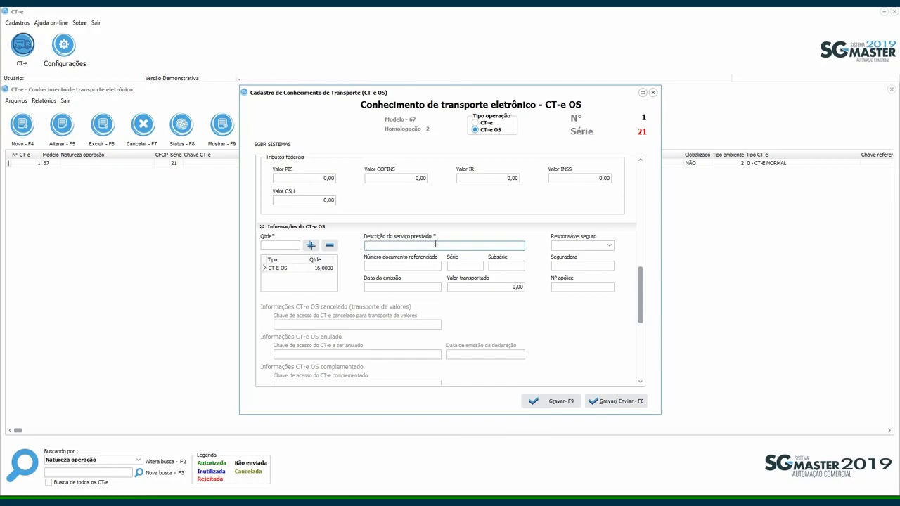
left_click(418, 266)
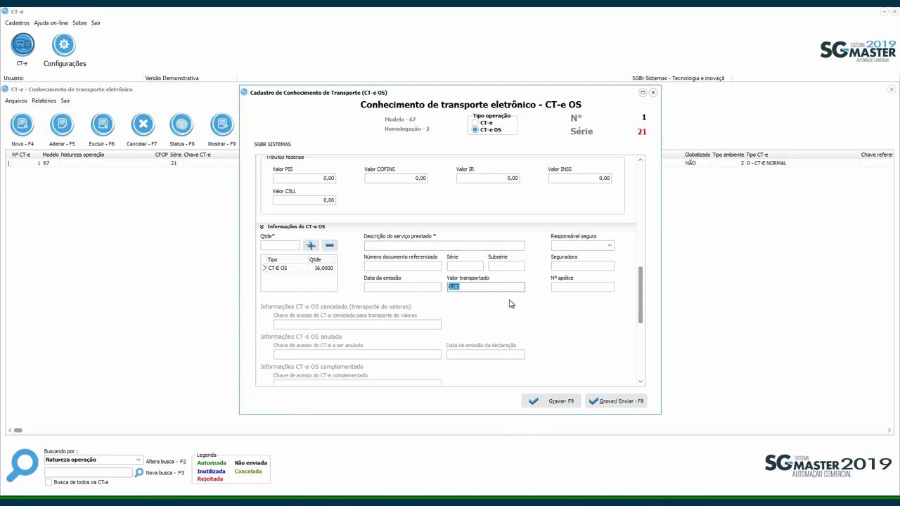
left_click(609, 248)
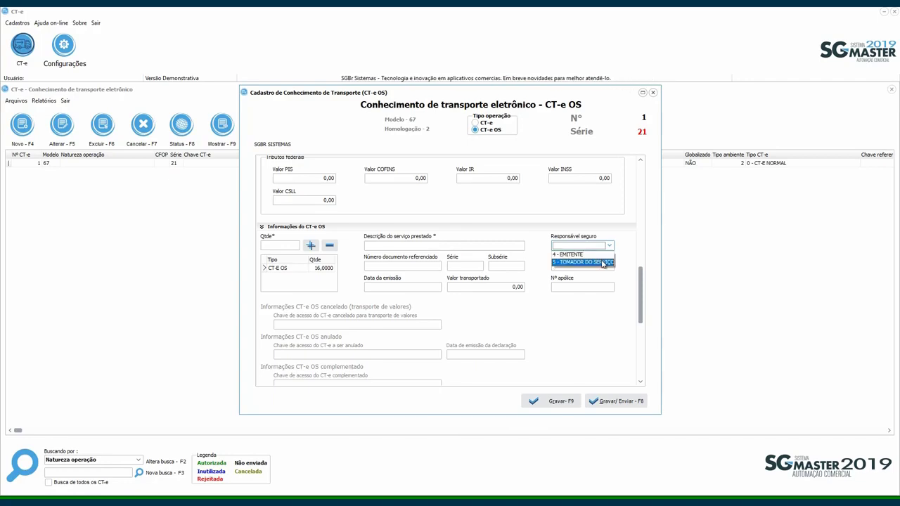
left_click(603, 262)
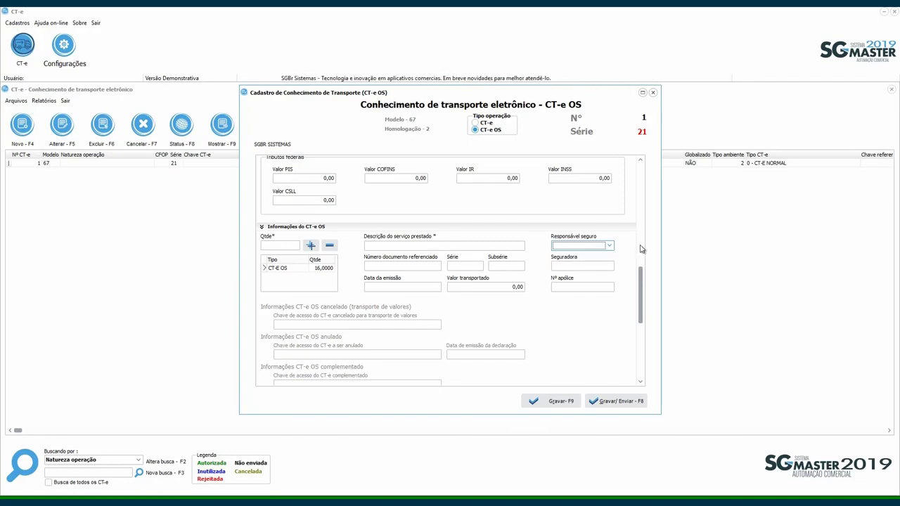
left_click(582, 288)
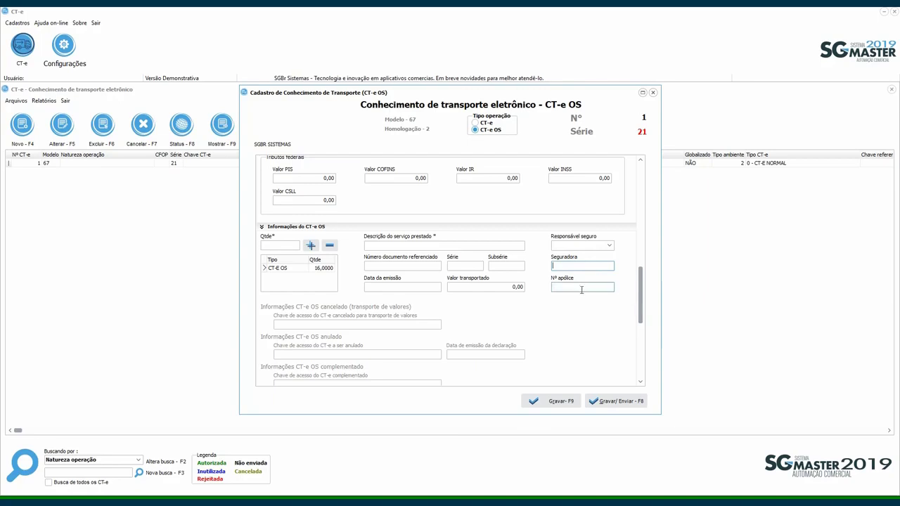
scroll(580, 311, "down", 3)
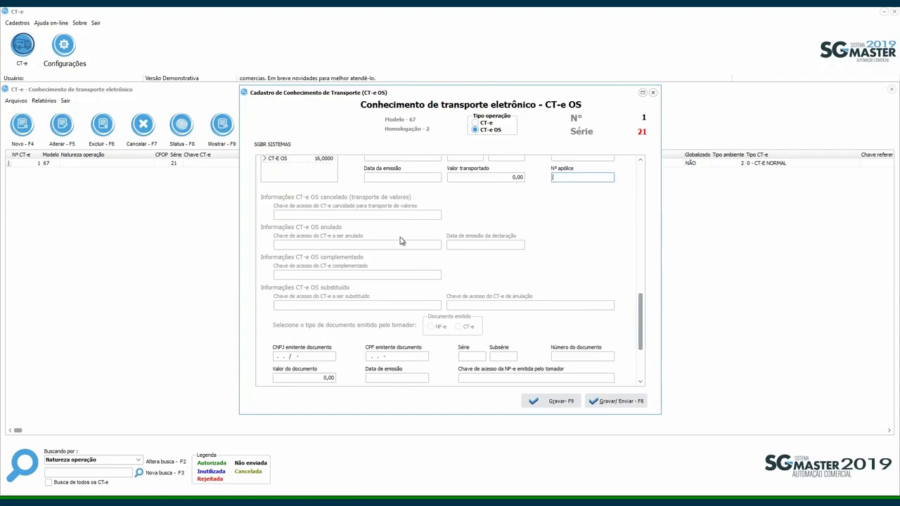
Step: Open the vehicle registry from Informações sobre o modal/veículo, view the new vehicle form, and close it without saving
scroll(443, 310, "down", 3)
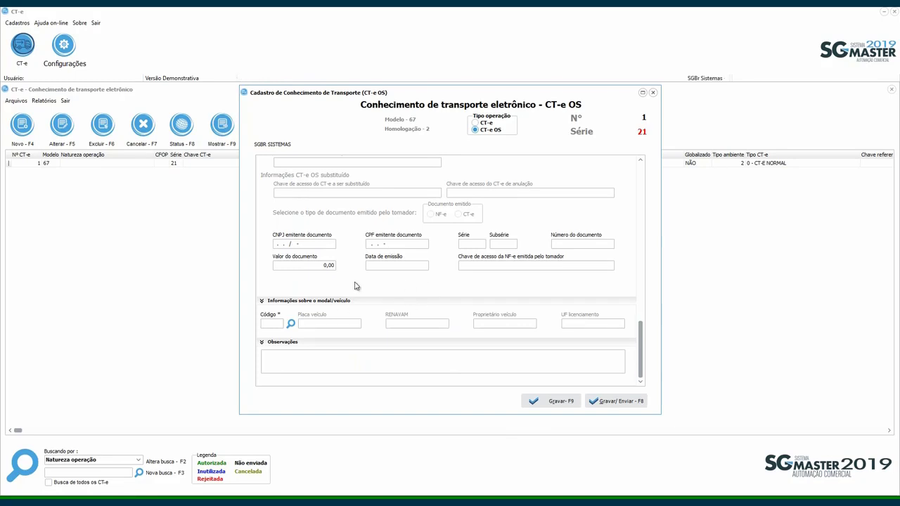
left_click(292, 325)
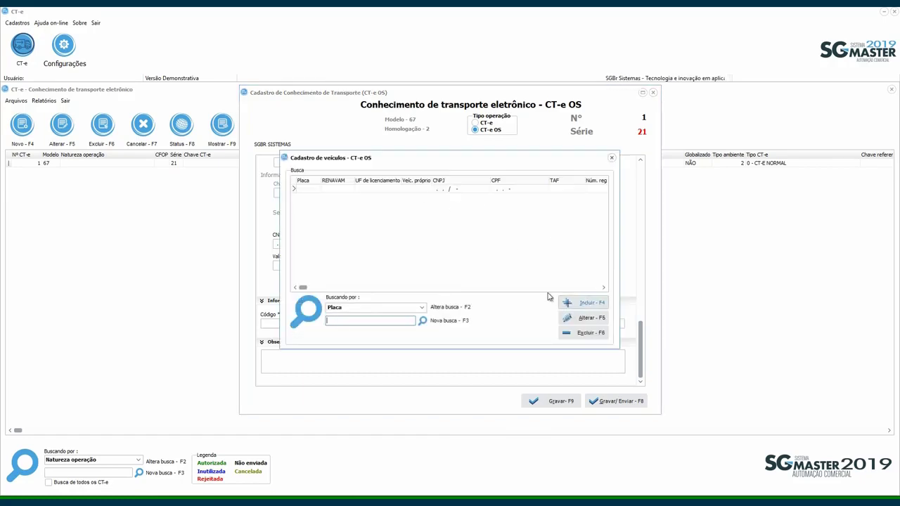
left_click(582, 303)
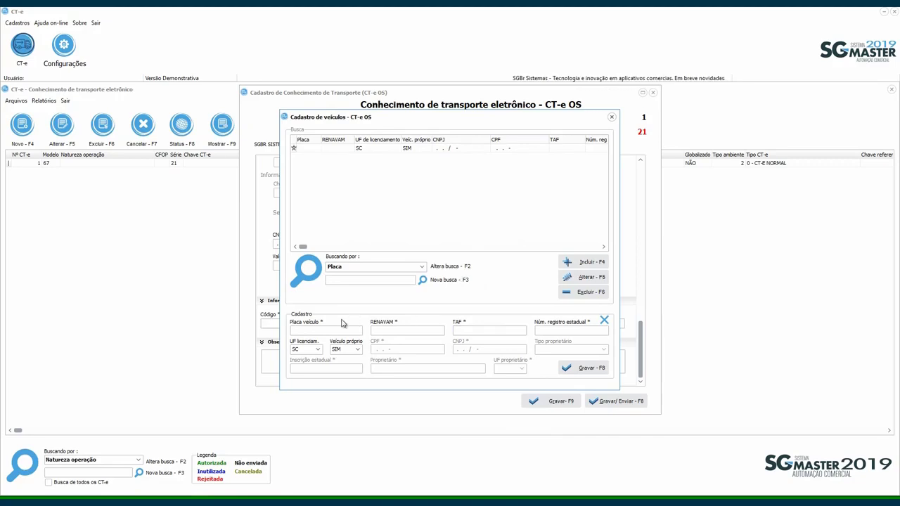
left_click(604, 320)
left_click(472, 288)
left_click(612, 158)
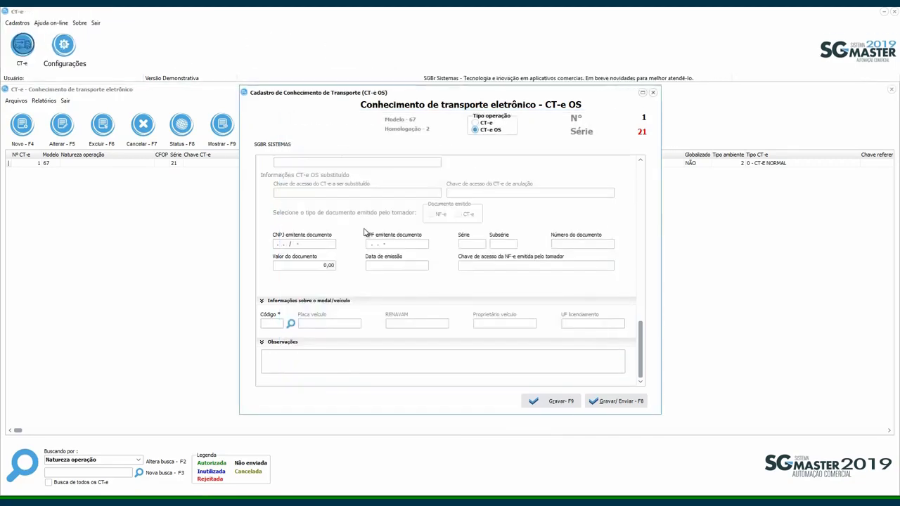
Step: Visit the Observações field, then close the CT-e OS record and discard it
left_click(397, 352)
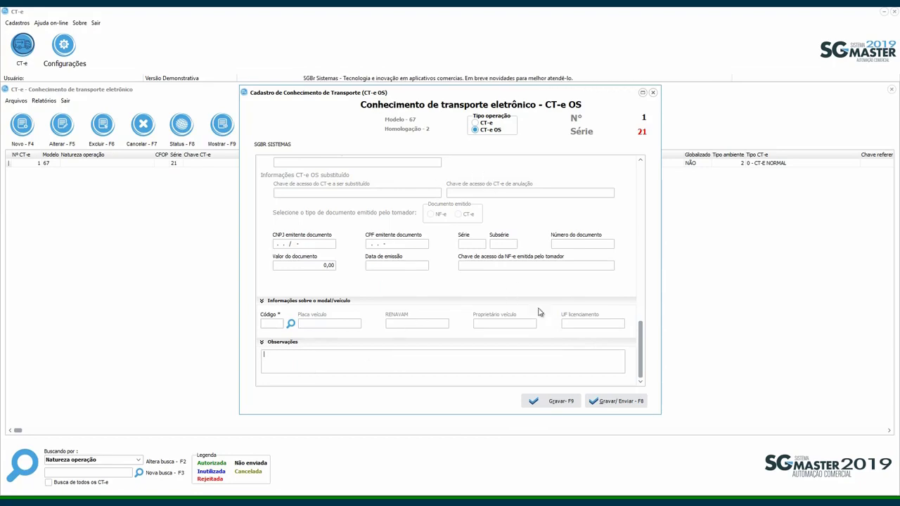
left_click(653, 93)
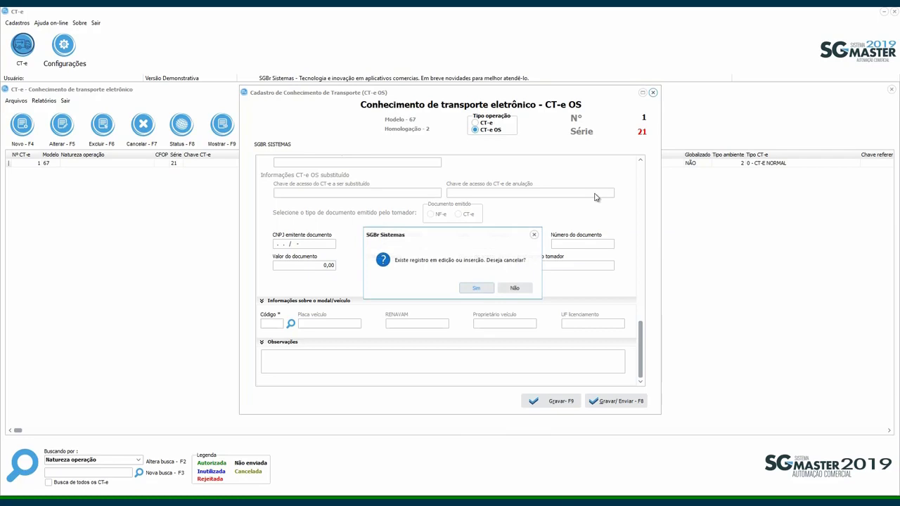
left_click(476, 287)
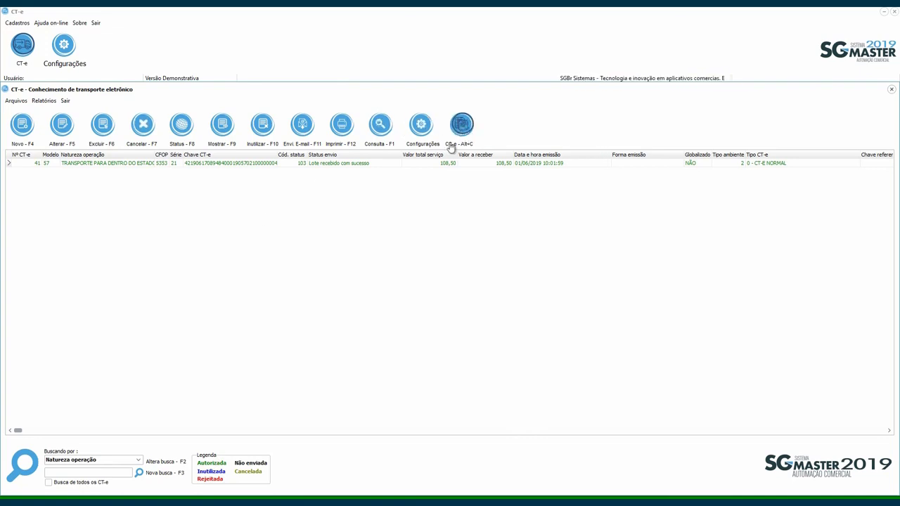
Step: Open the correction letter (CC-e) form for CT-e 41 using Carta de correção do registro selecionado
left_click(451, 146)
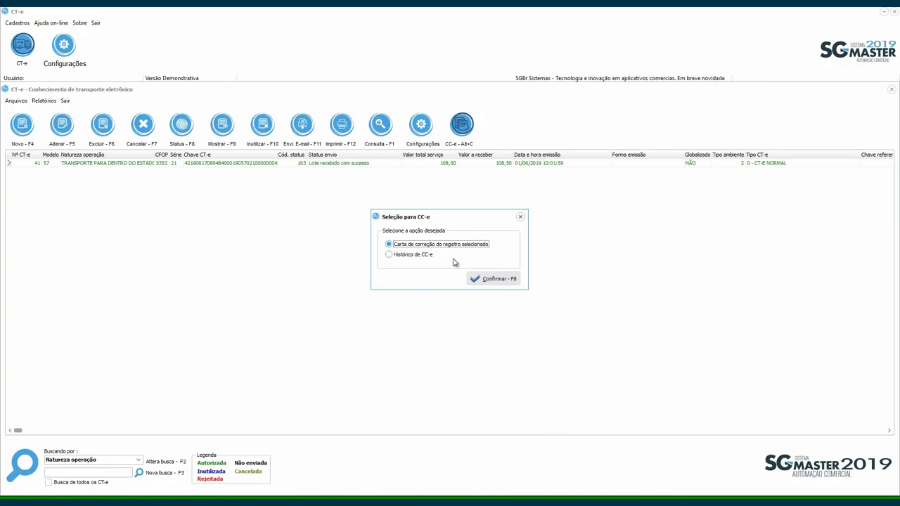
left_click(495, 279)
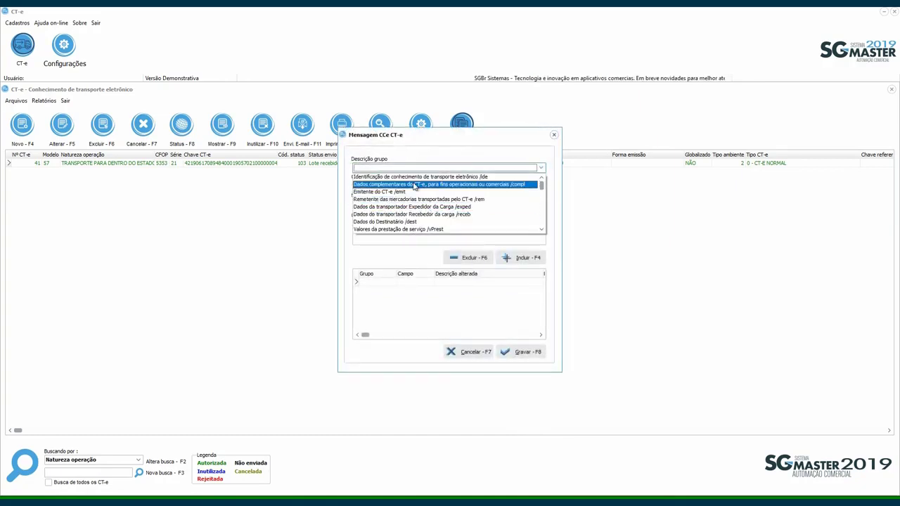
Step: Choose the group Identificação de conhecimento de transporte eletrônico /ide and the field CFOP for the correction letter, and close it without saving
scroll(414, 204, "down", 3)
scroll(415, 204, "up", 3)
left_click(464, 156)
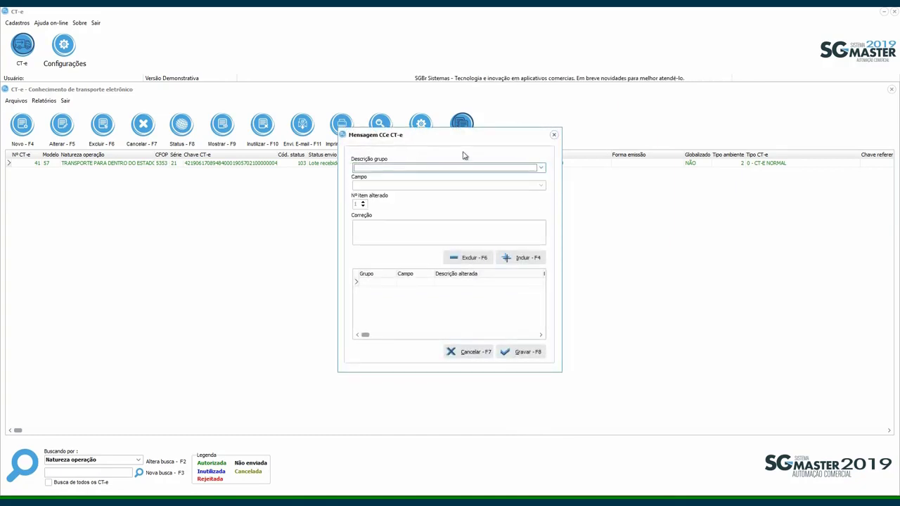
left_click(420, 185)
left_click(520, 173)
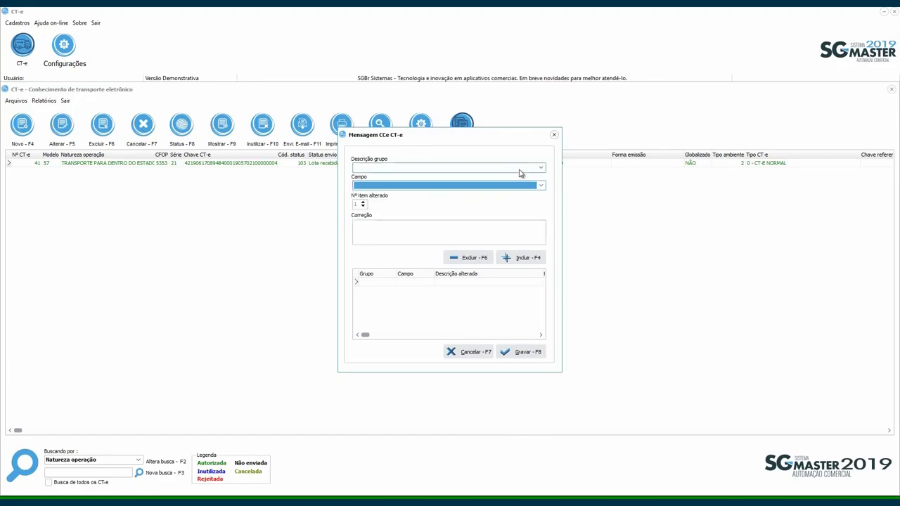
left_click(520, 171)
left_click(520, 174)
left_click(450, 186)
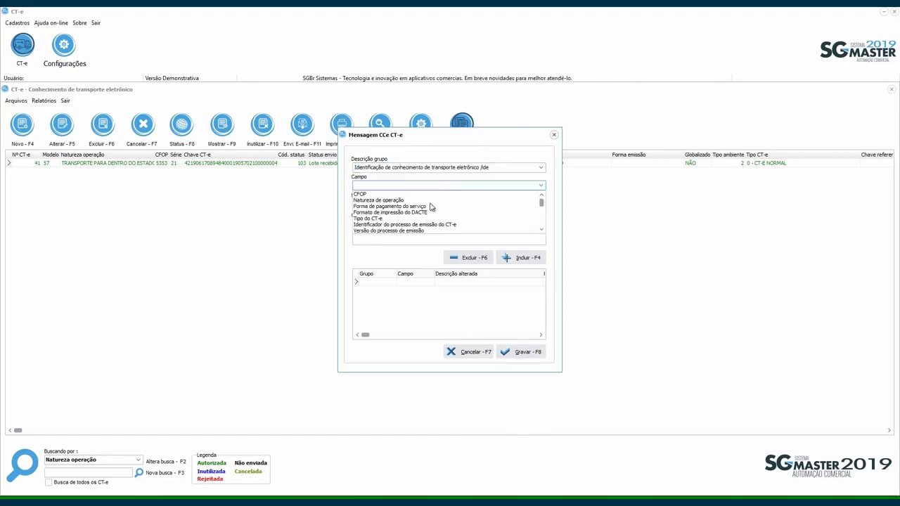
left_click(390, 194)
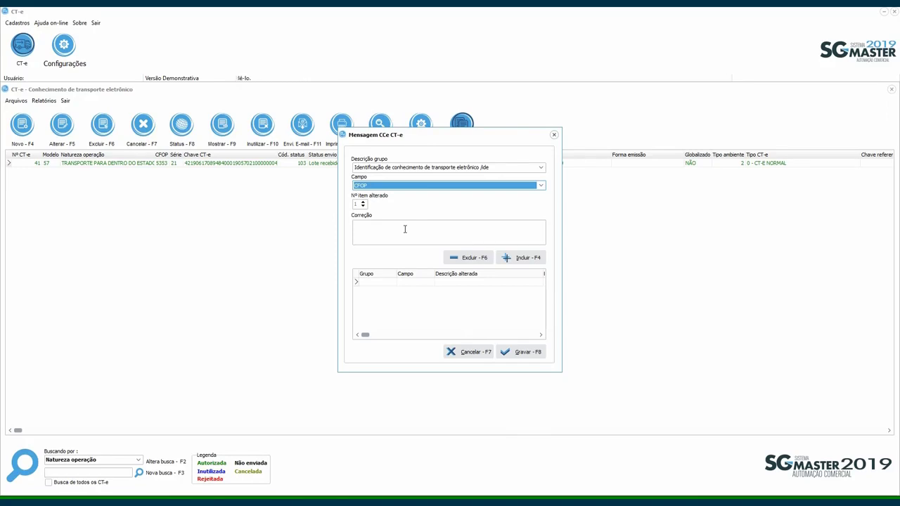
left_click(554, 135)
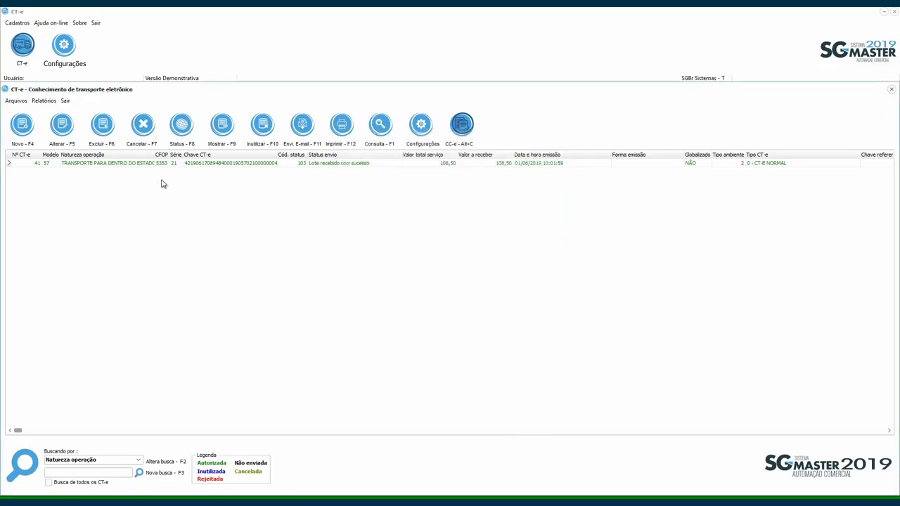
Step: Check the CT-e service status and view the registered details of CT-e 41, closing both windows
left_click(183, 126)
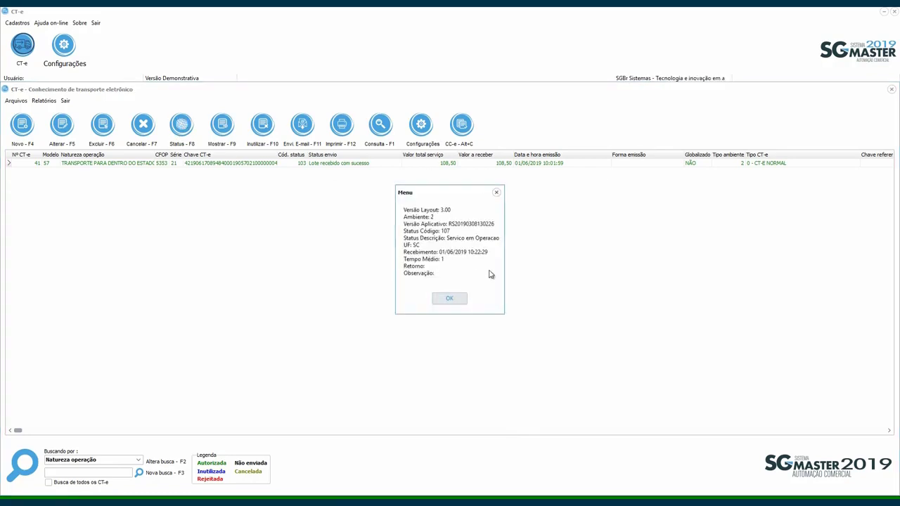
left_click(497, 193)
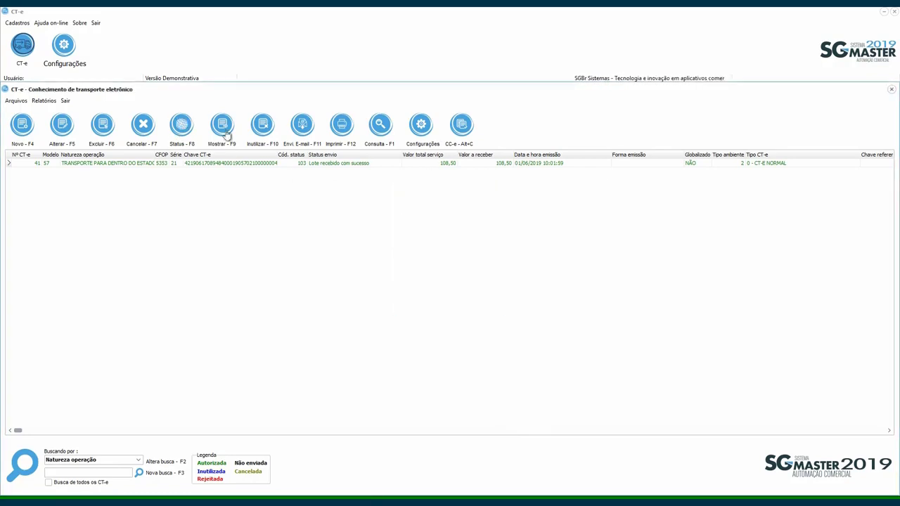
left_click(225, 124)
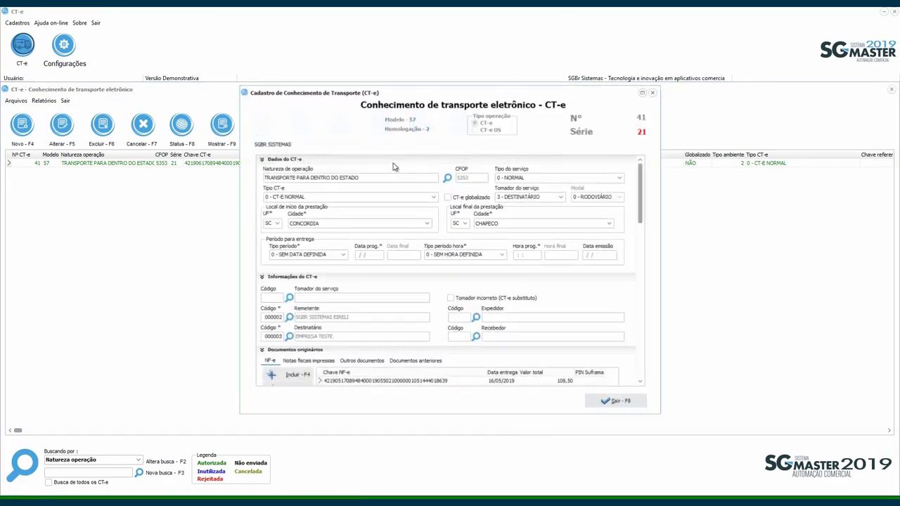
left_click(653, 94)
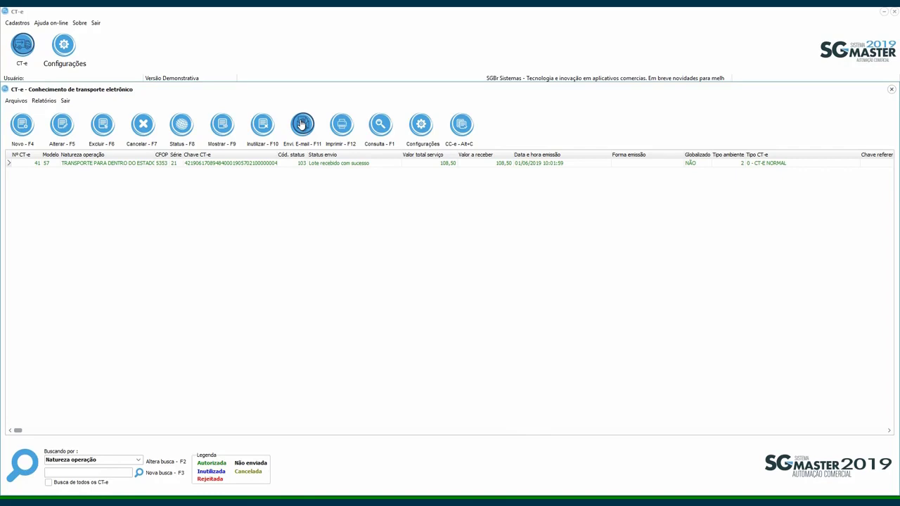
Step: Preview the printable DACTE of CT-e 41 and query the document's authorization, closing both results
left_click(342, 125)
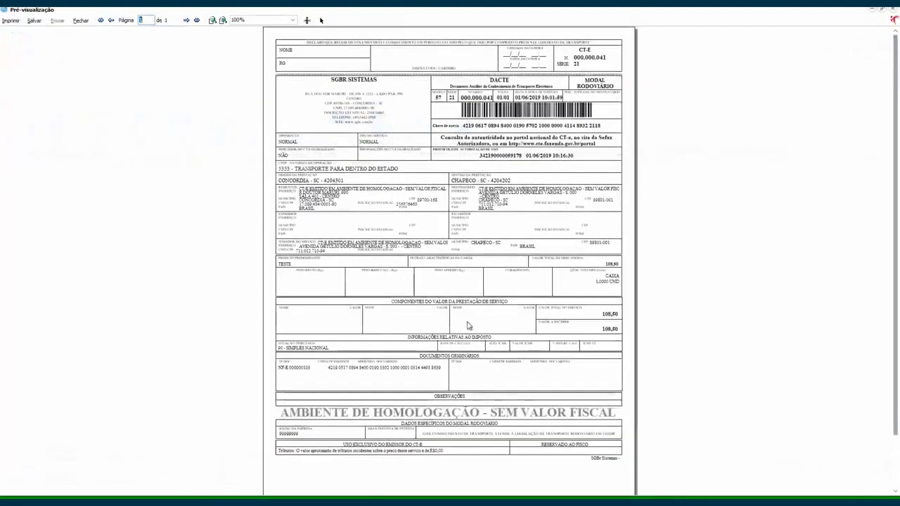
left_click(894, 9)
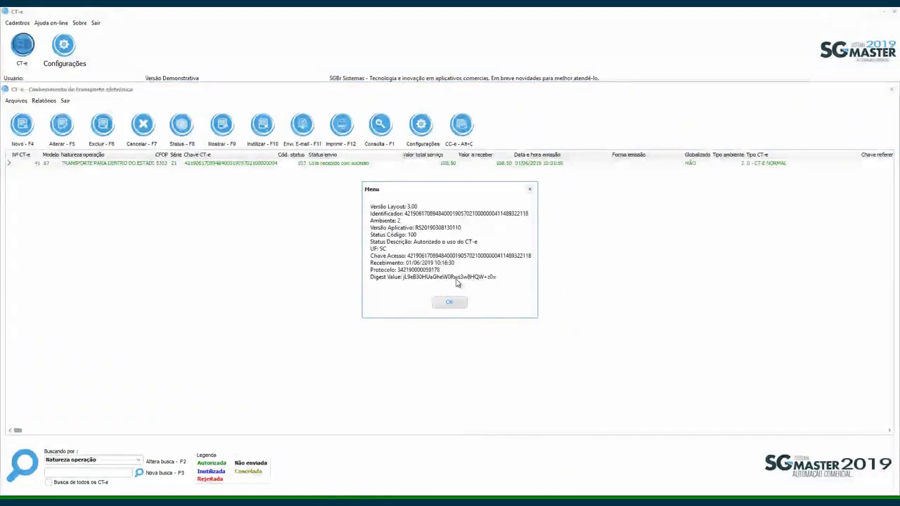
left_click(447, 304)
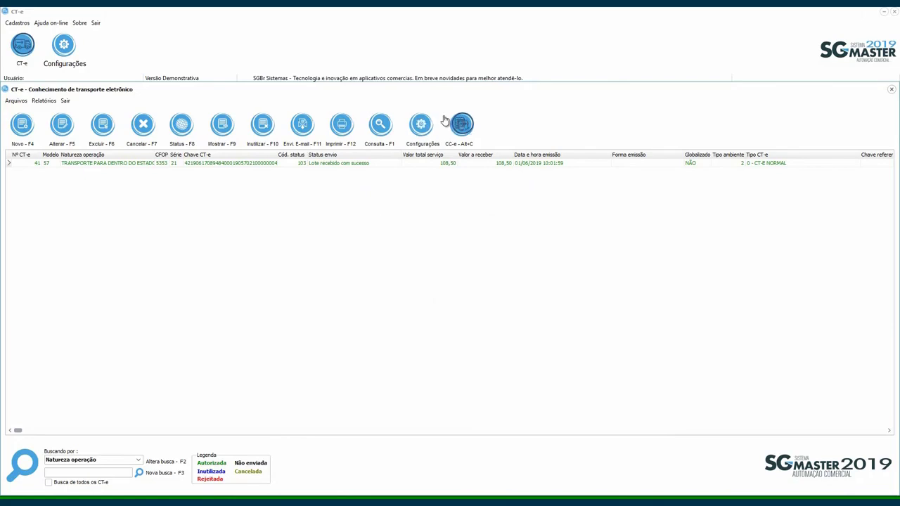
left_click(15, 102)
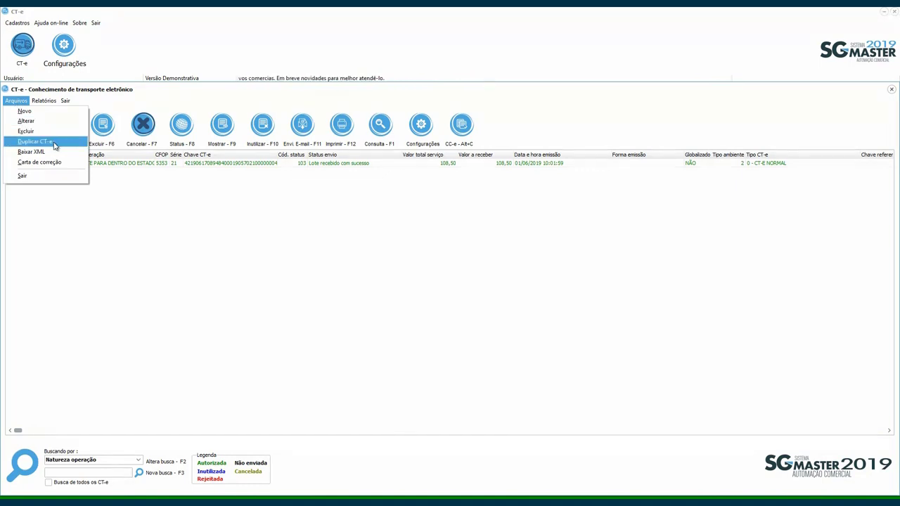
left_click(116, 164)
right_click(123, 168)
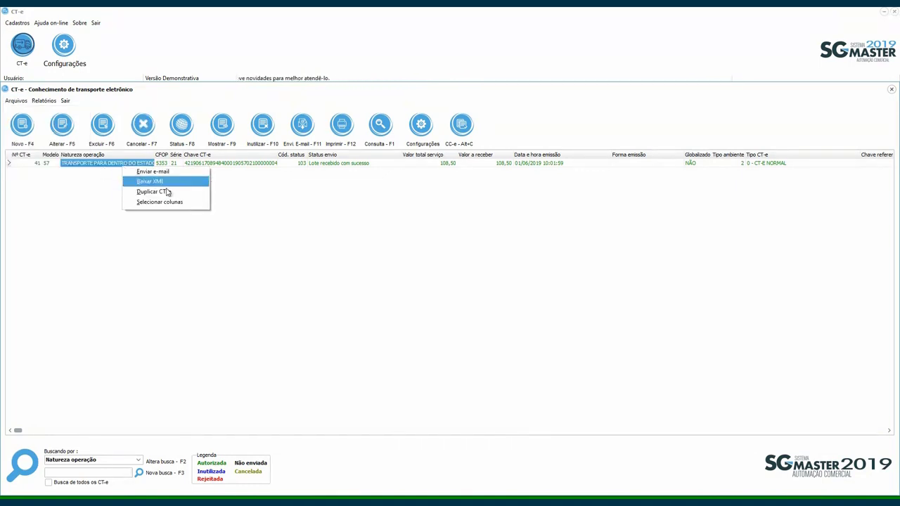
left_click(83, 183)
left_click(15, 100)
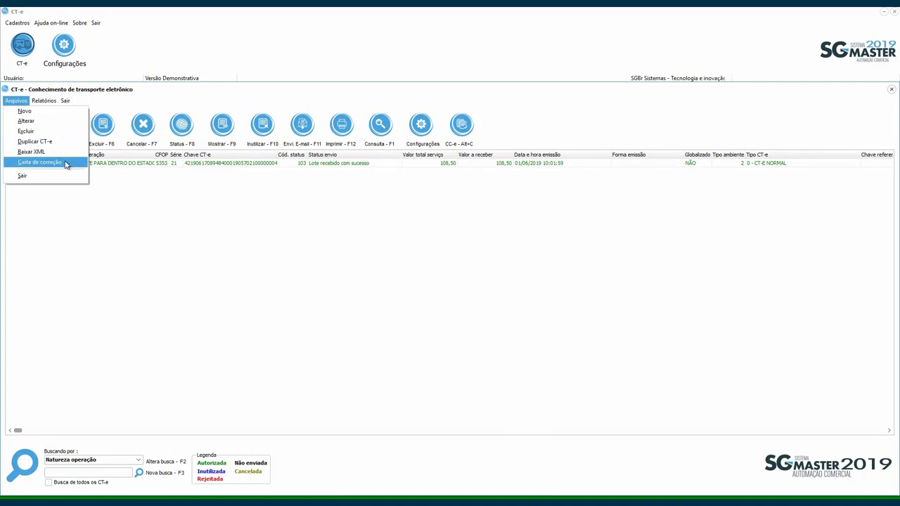
left_click(183, 175)
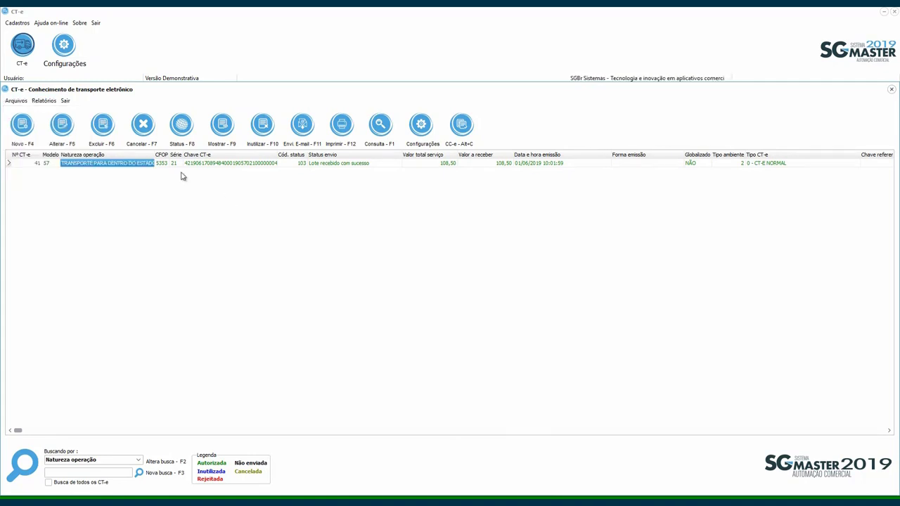
Step: Limit the CT-e list to the columns Nº CT-e, Natureza operação, Chave CT-e and Data e hora emissão
right_click(187, 164)
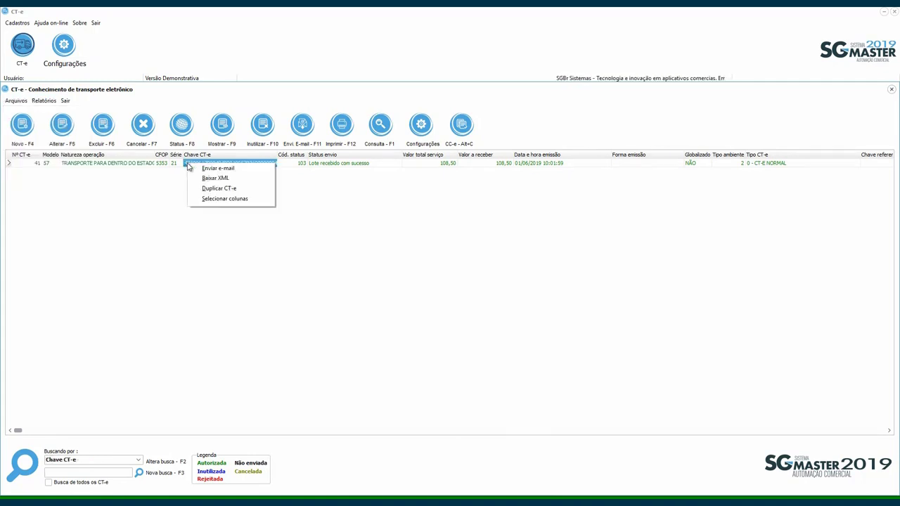
left_click(238, 199)
left_click(401, 192)
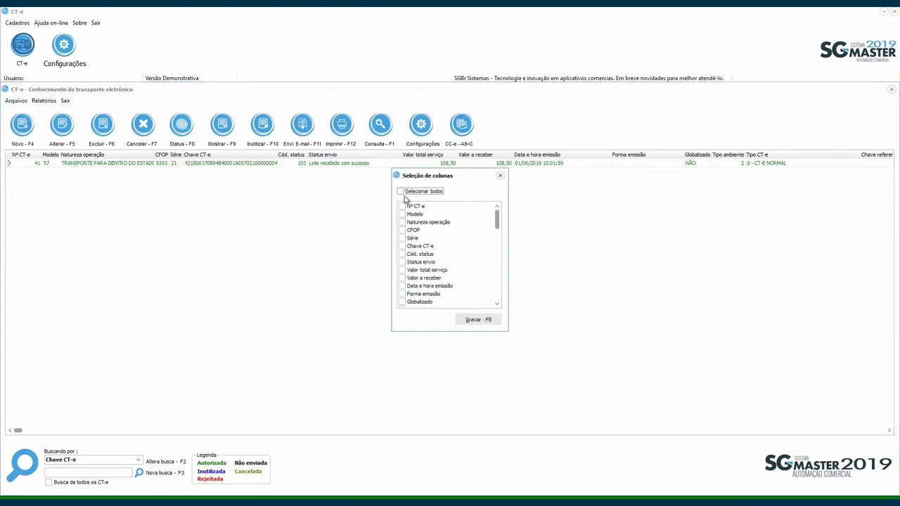
left_click(402, 207)
left_click(402, 223)
left_click(403, 246)
left_click(403, 286)
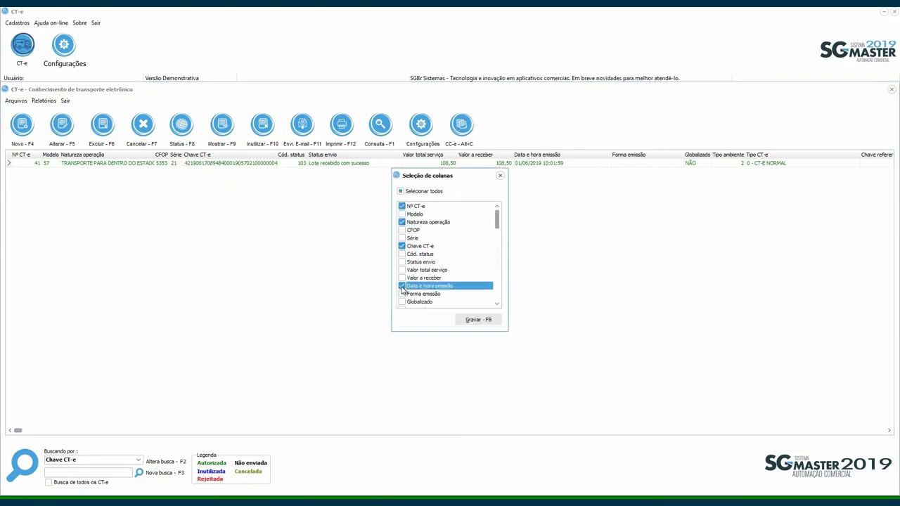
left_click(468, 321)
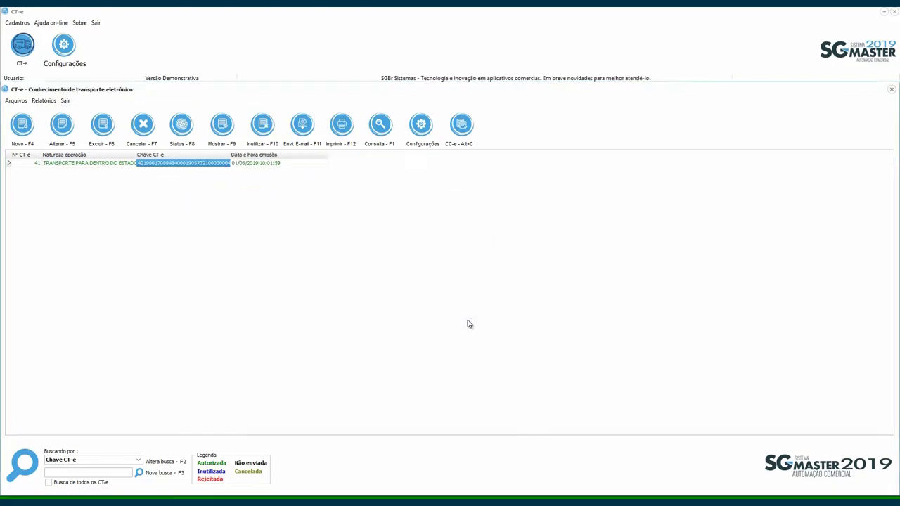
Step: Restore all columns in the CT-e list through the column selection and save it
right_click(238, 163)
left_click(294, 202)
left_click(402, 192)
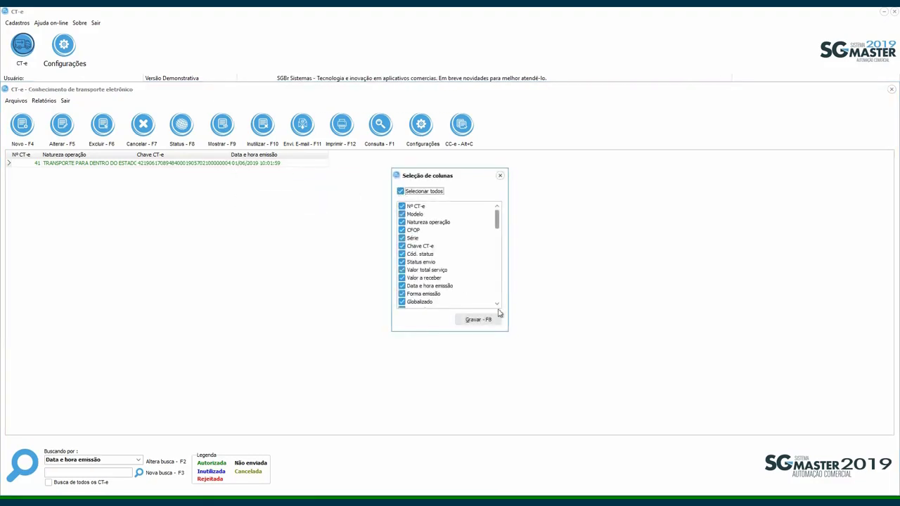
left_click(469, 321)
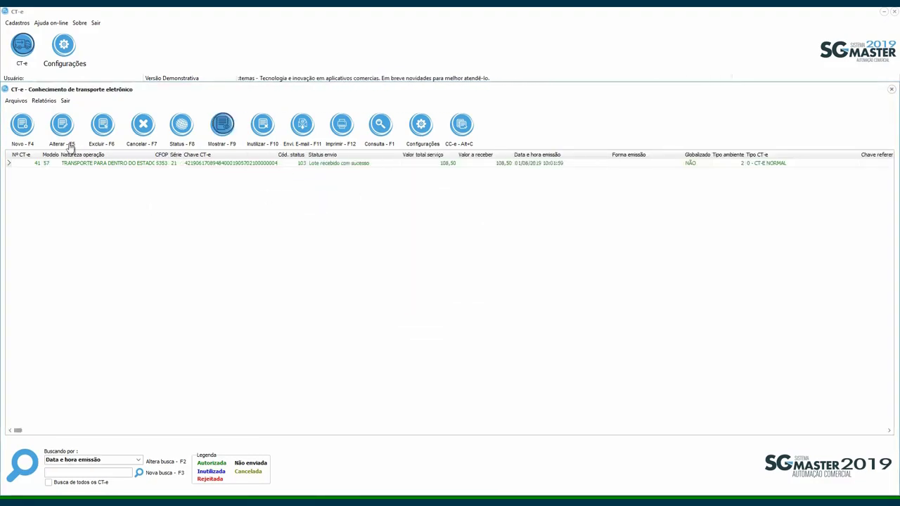
Step: Open the filter of the Relatório gerencial, review its options and close it without generating the report
left_click(43, 102)
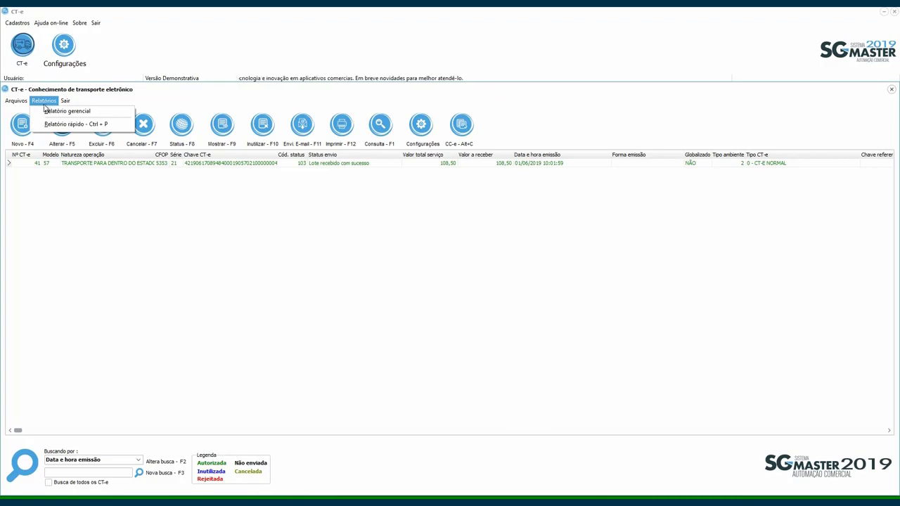
left_click(104, 113)
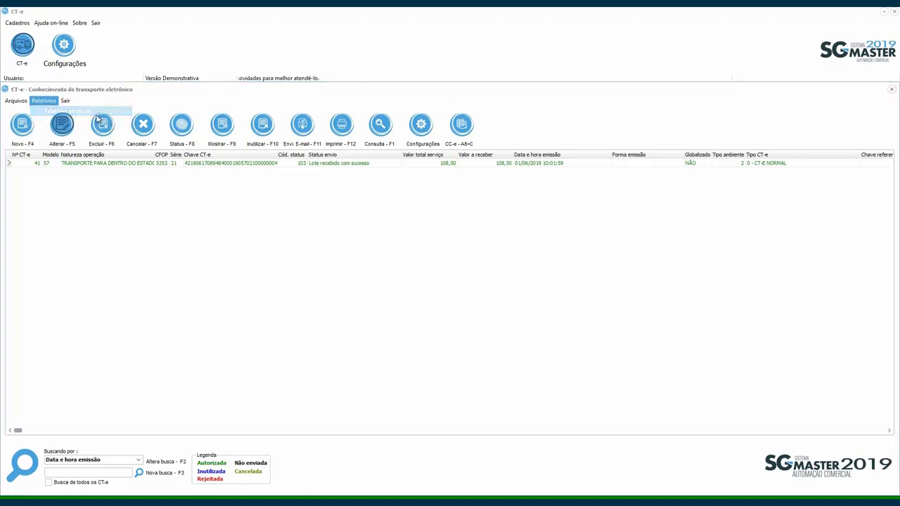
left_click_drag(425, 121, 393, 60)
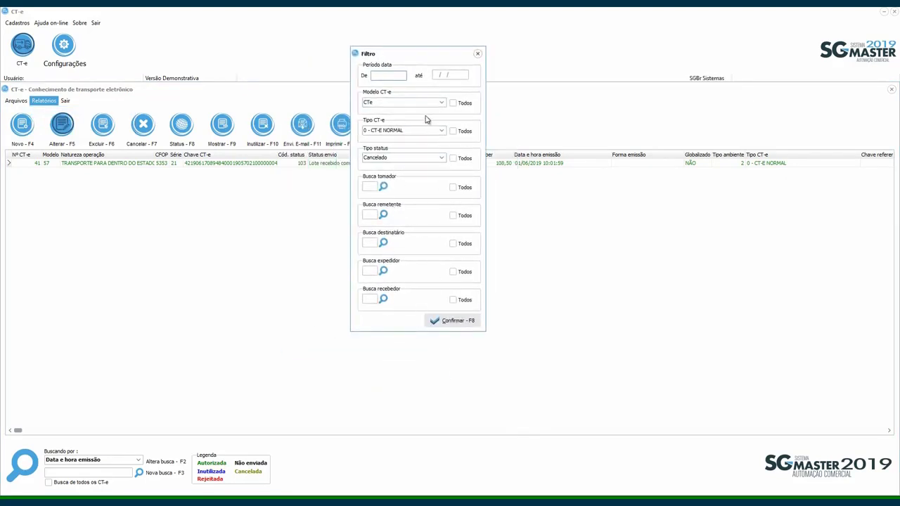
left_click(477, 54)
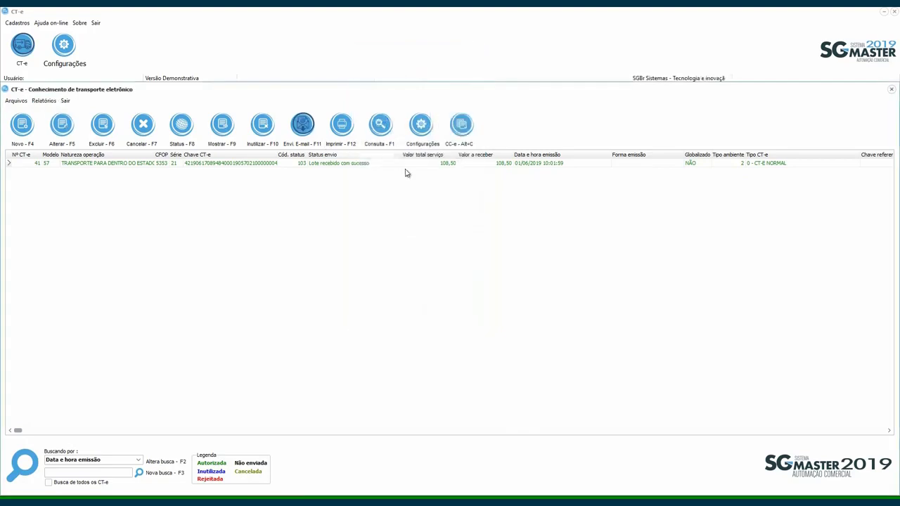